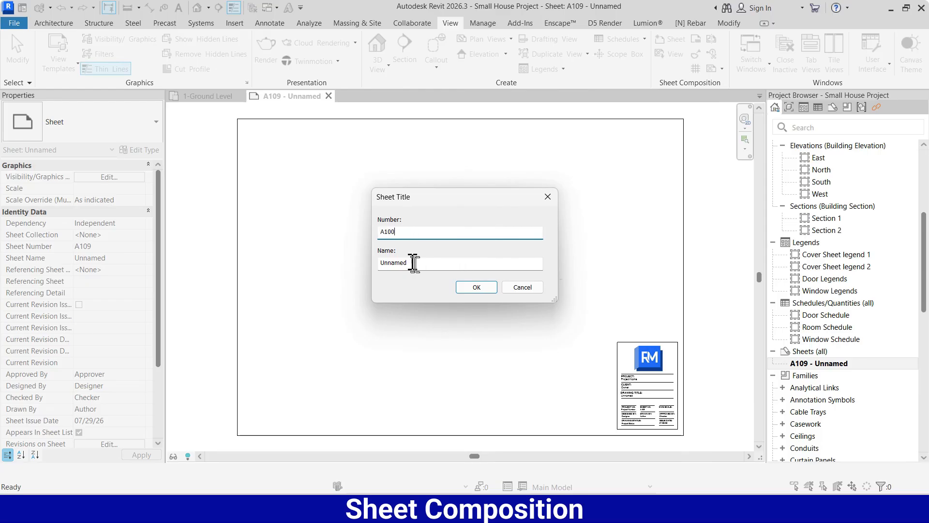
- Title the new sheet with number A100 and name Cover Sheet
key(Tab)
text(C)
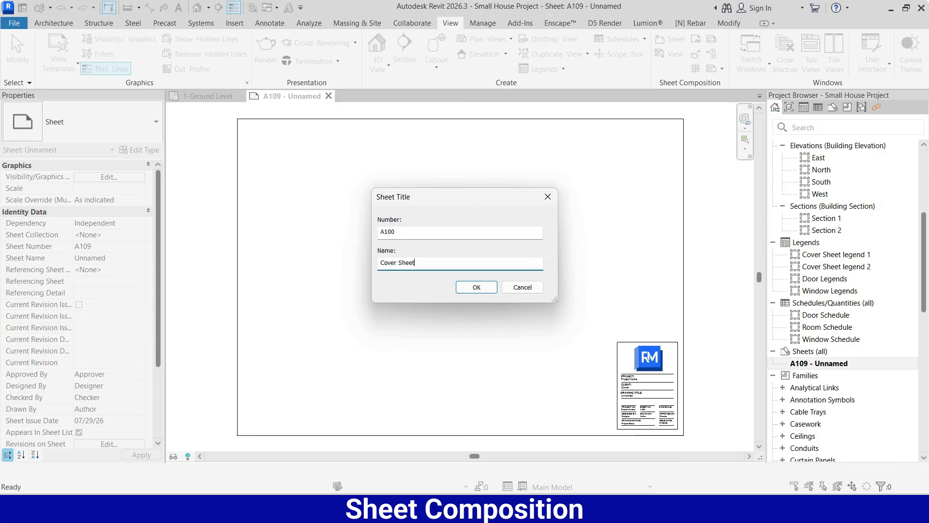
click(485, 289)
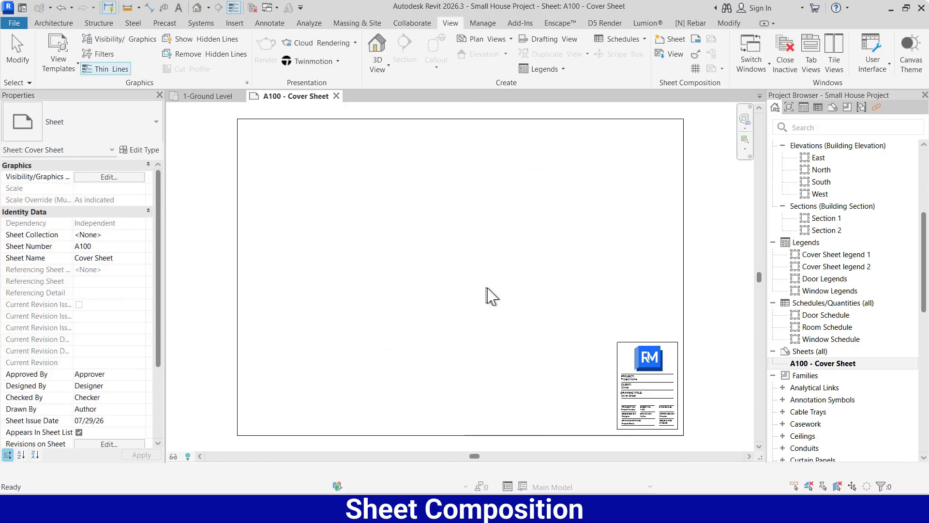
- Duplicate sheet A100 as an empty sheet and retitle the copy with number A101 and name Site Plan
right_click(813, 367)
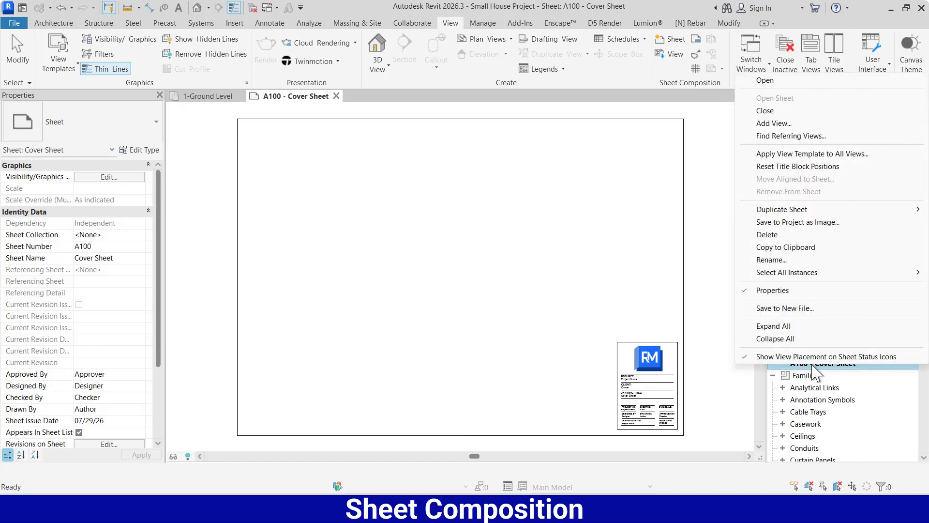
mouse_move(794, 211)
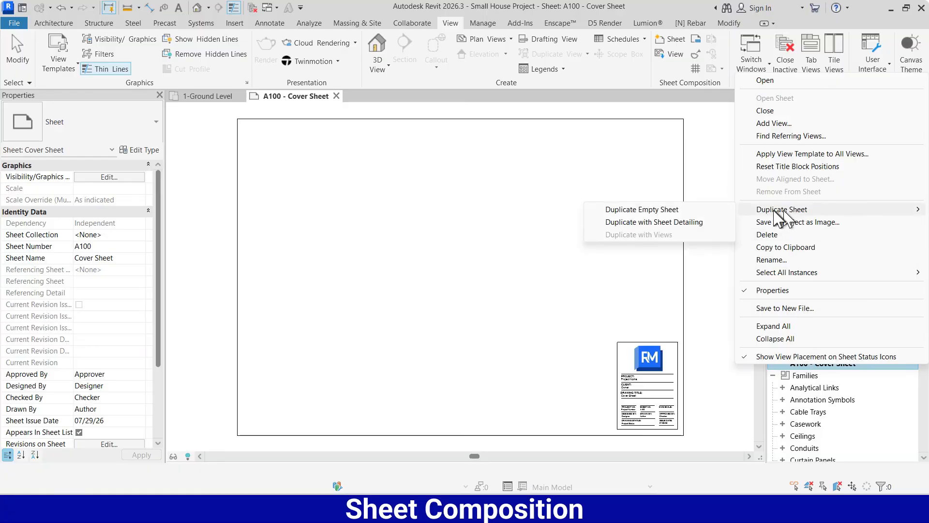
click(697, 210)
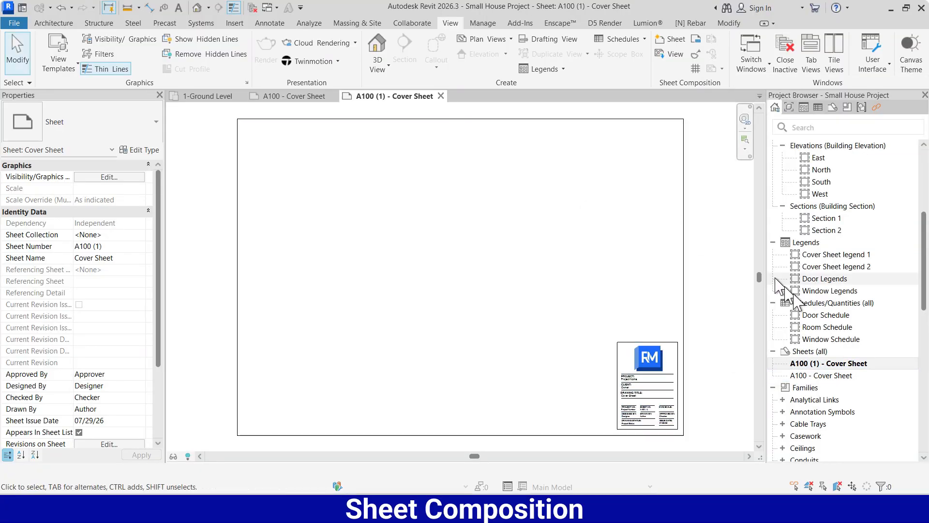
right_click(825, 367)
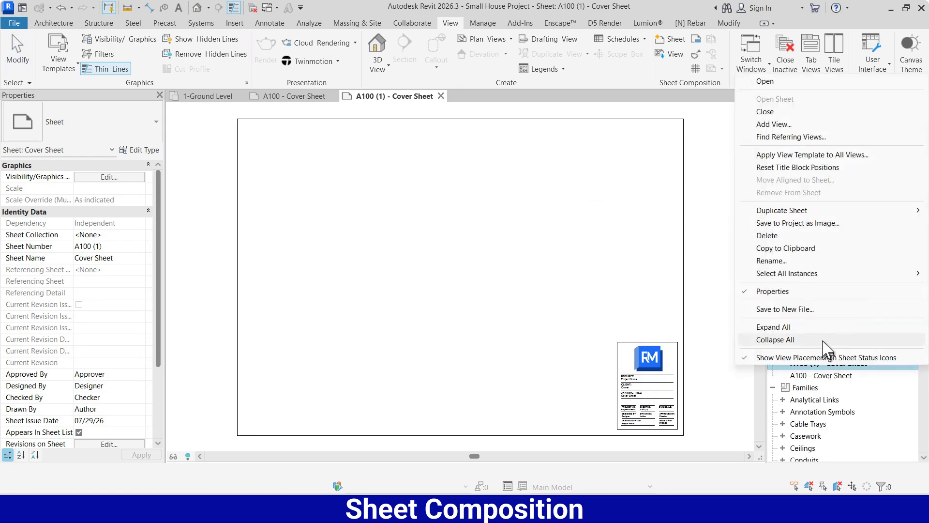
click(780, 258)
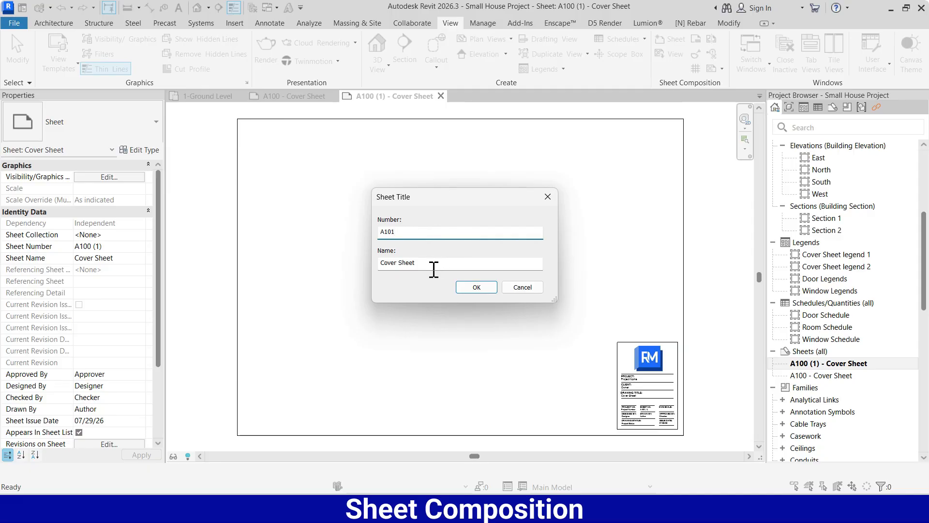
key(Tab)
text(S)
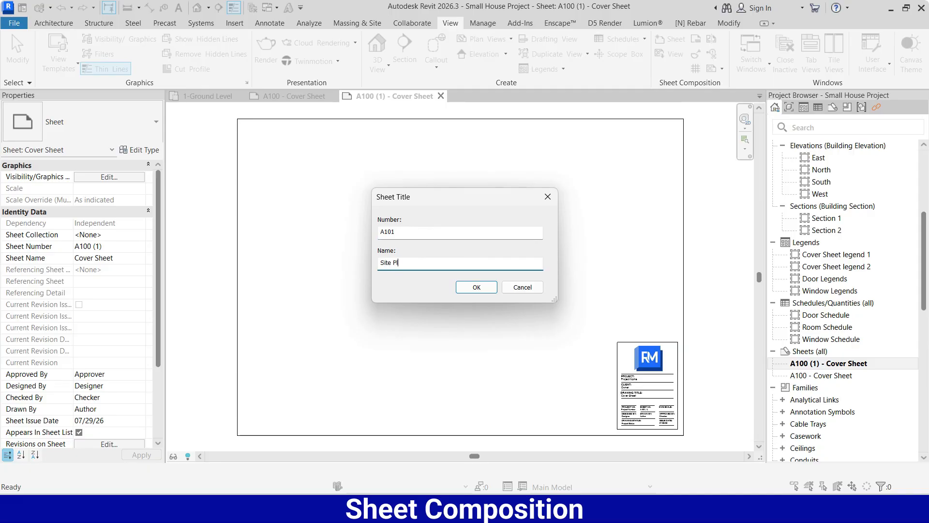
click(476, 287)
- Duplicate the Site Plan sheet as an empty sheet and retitle the copy A102, Ground Floor Plan
right_click(818, 375)
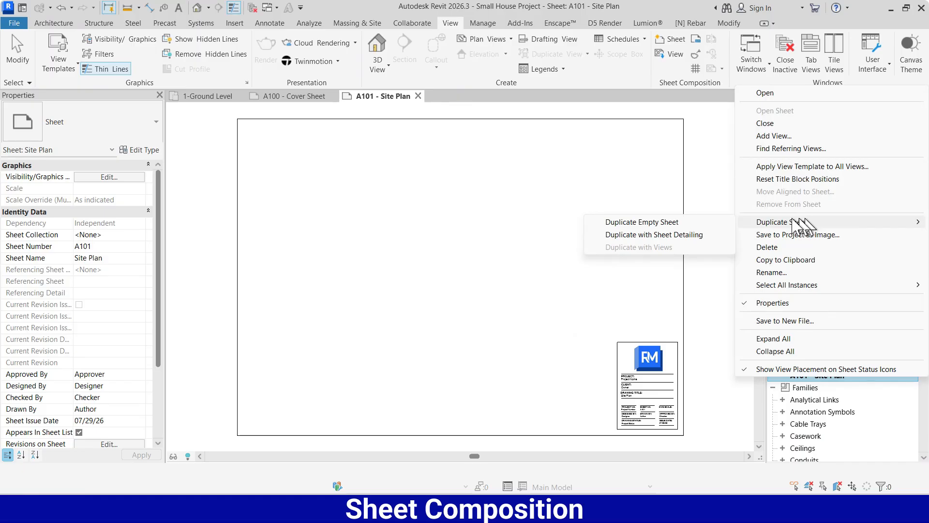
click(688, 222)
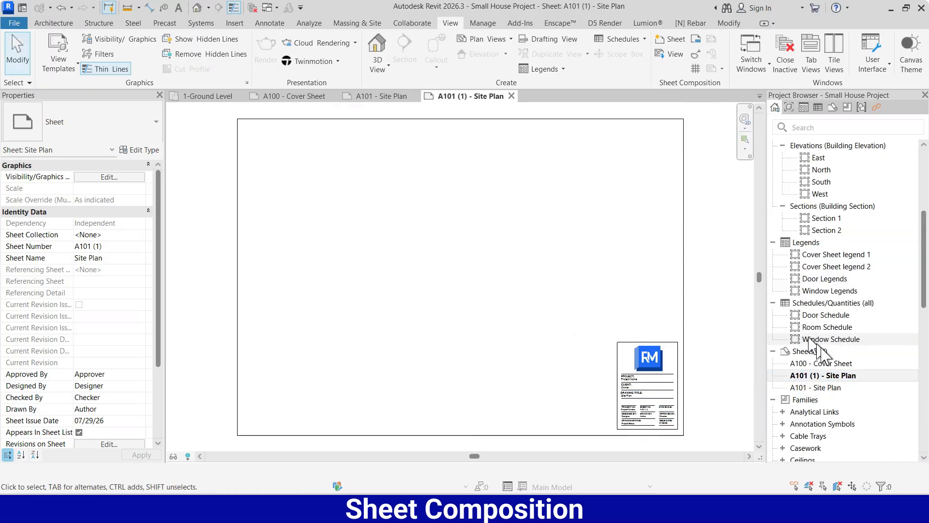
right_click(837, 376)
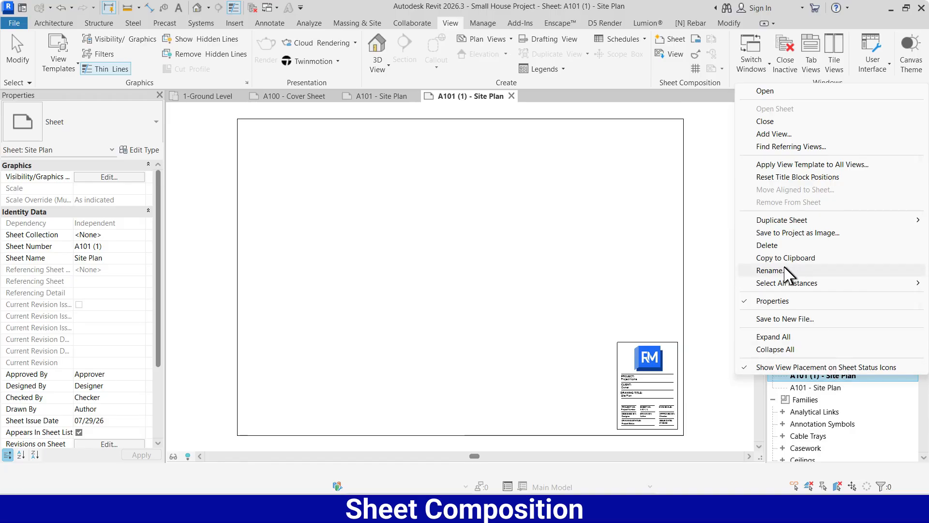
click(774, 270)
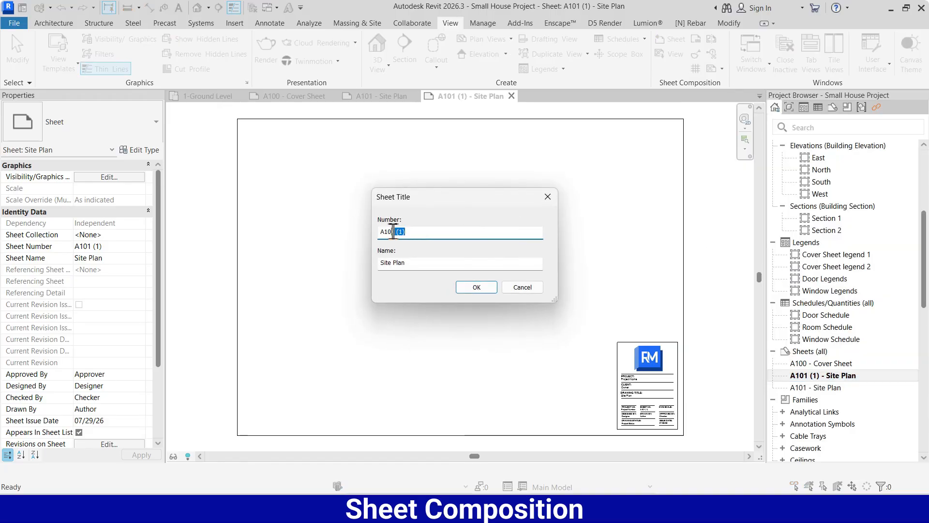
drag(412, 264, 380, 263)
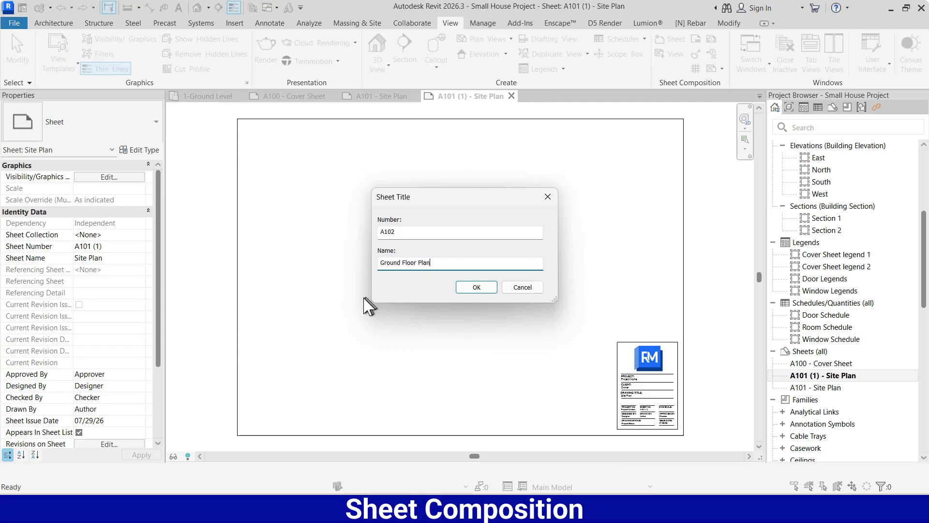
click(477, 287)
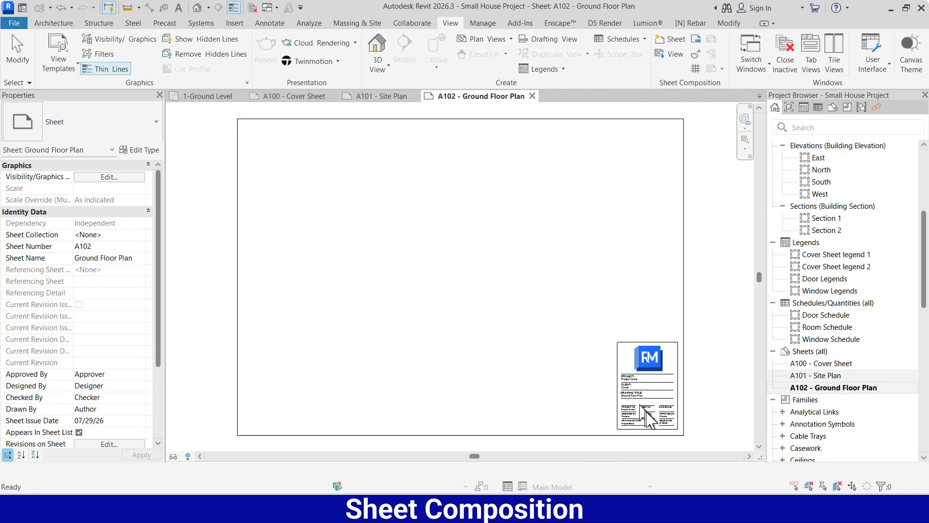
- Duplicate sheet A102 as an empty sheet and retitle the copy A103, Ground Floor Legends
scroll(652, 419, up, 3)
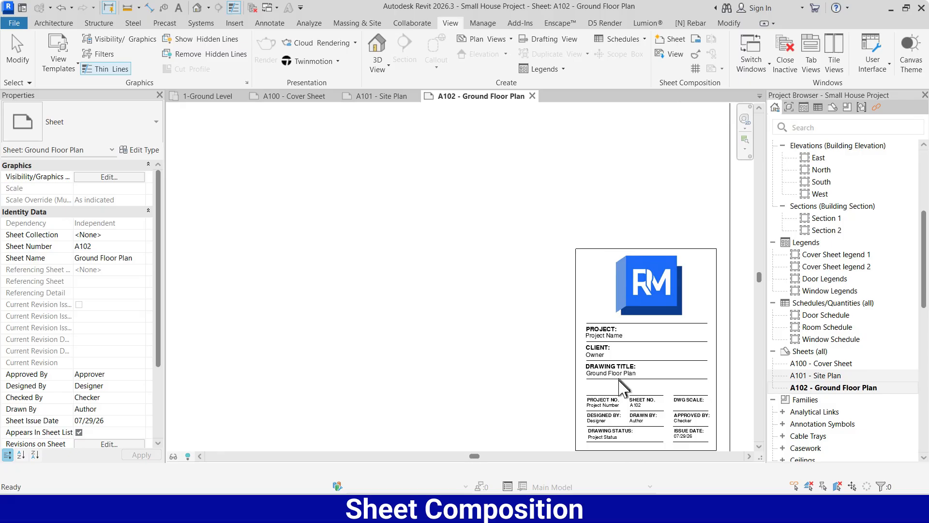
scroll(624, 387, down, 5)
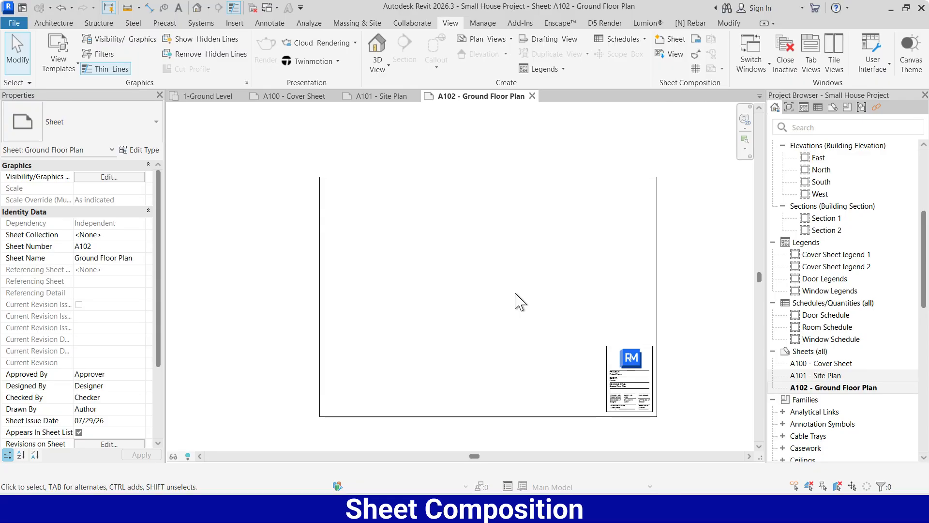
right_click(825, 389)
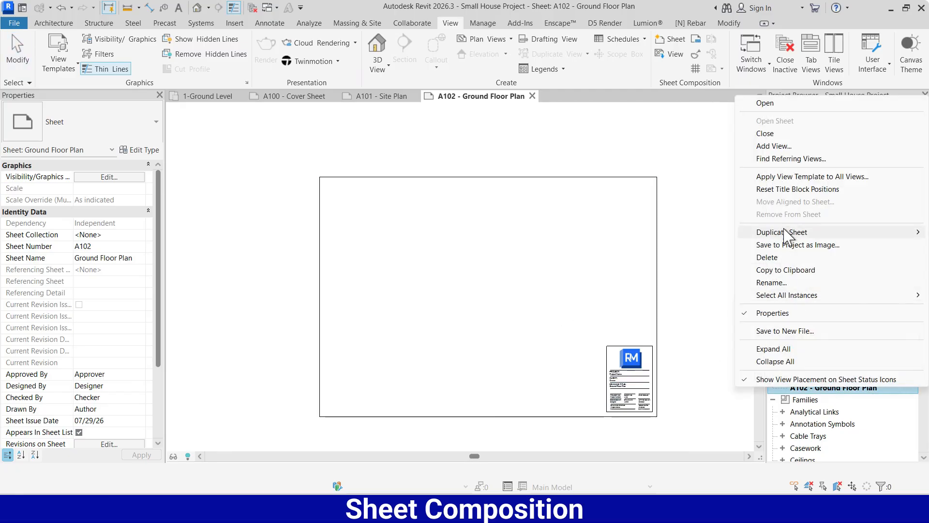
click(843, 232)
key(F2)
text(A103)
key(Tab)
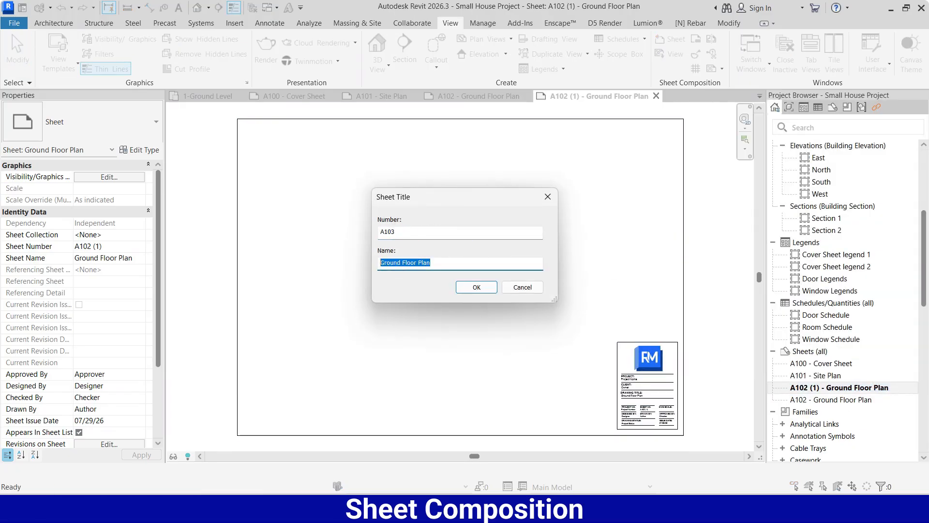
text(Ground)
click(477, 290)
- Duplicate sheet A103 as an empty sheet and retitle the copy A104, Ground Working Plan
right_click(843, 398)
mouse_move(777, 243)
click(652, 252)
right_click(842, 397)
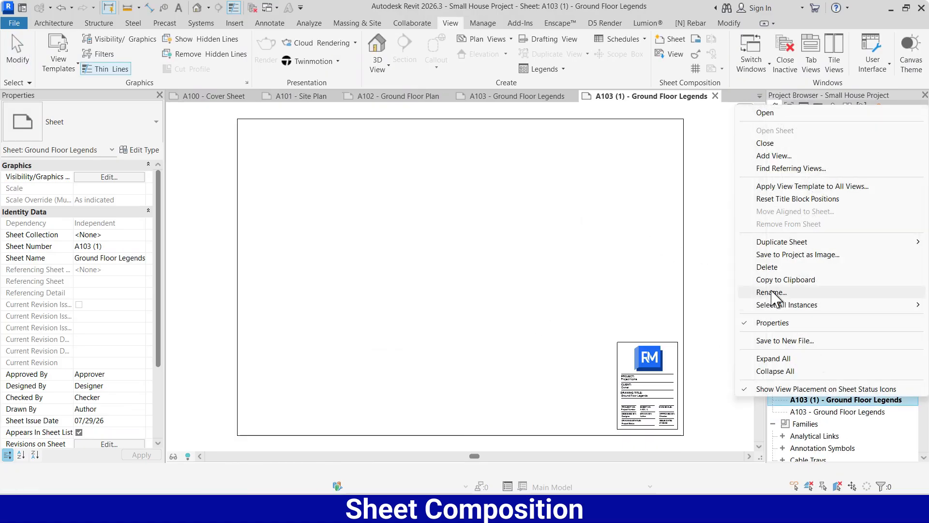
click(771, 293)
text(A104)
drag(455, 261, 400, 262)
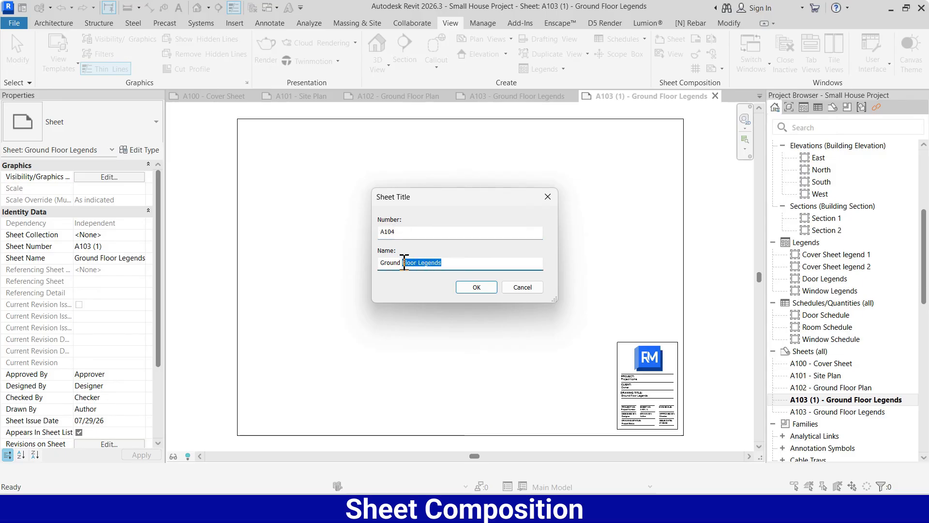
text(Working)
click(488, 287)
- Duplicate sheet A104 as an empty sheet and retitle the copy A105-a, Elevations
right_click(842, 408)
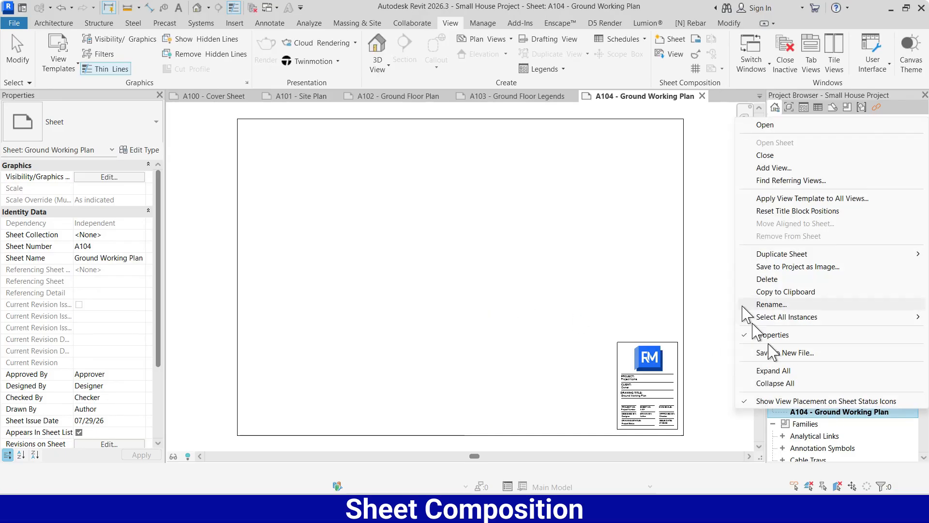
mouse_move(777, 254)
click(663, 256)
right_click(843, 412)
click(772, 308)
text(A105-a)
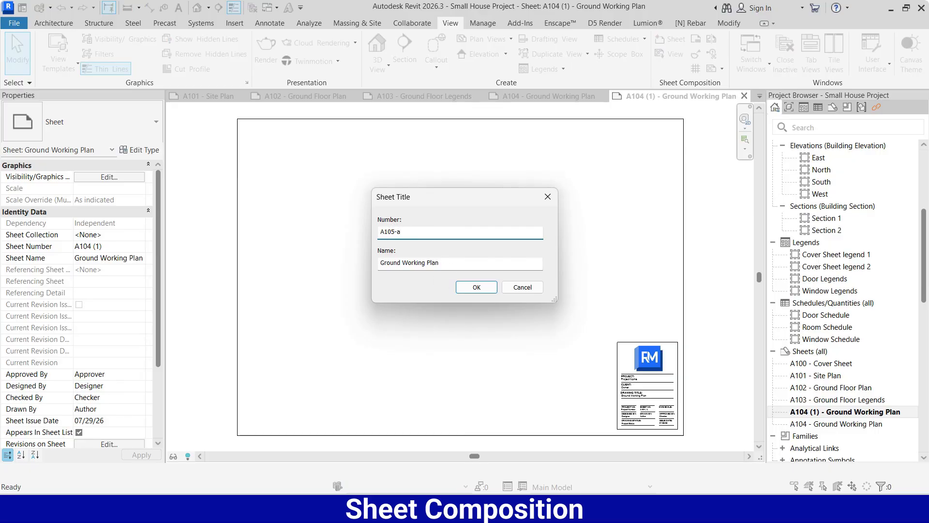
key(Tab)
text(Ele)
text(s)
click(480, 286)
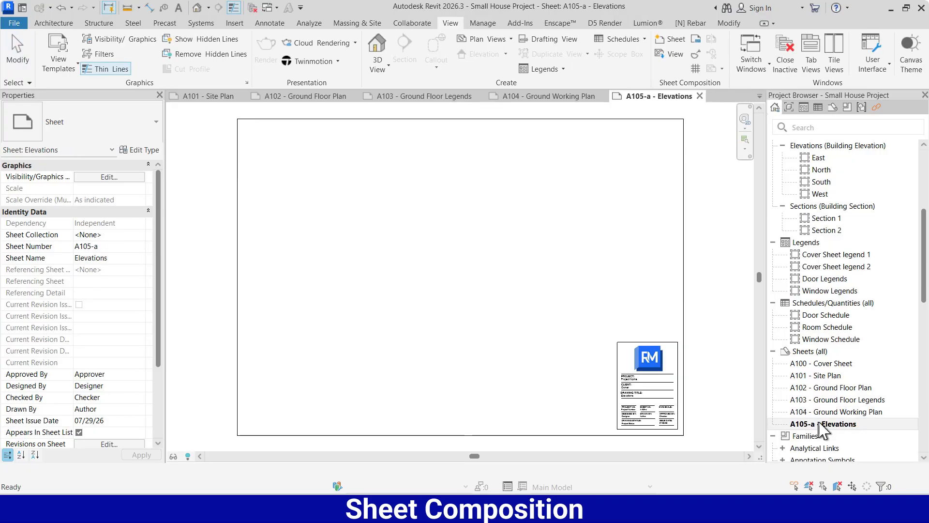
- Duplicate the A105-a Elevations sheet as an empty sheet and renumber the copy A105-b
right_click(823, 425)
mouse_move(774, 267)
click(699, 268)
right_click(823, 425)
click(770, 321)
drag(420, 232, 391, 232)
text(b)
click(479, 287)
- Duplicate sheet A105-b as an empty sheet and retitle the copy A106, Section
right_click(822, 435)
click(700, 277)
right_click(823, 435)
click(775, 333)
text(6)
drag(421, 263, 360, 266)
text(Se)
click(476, 287)
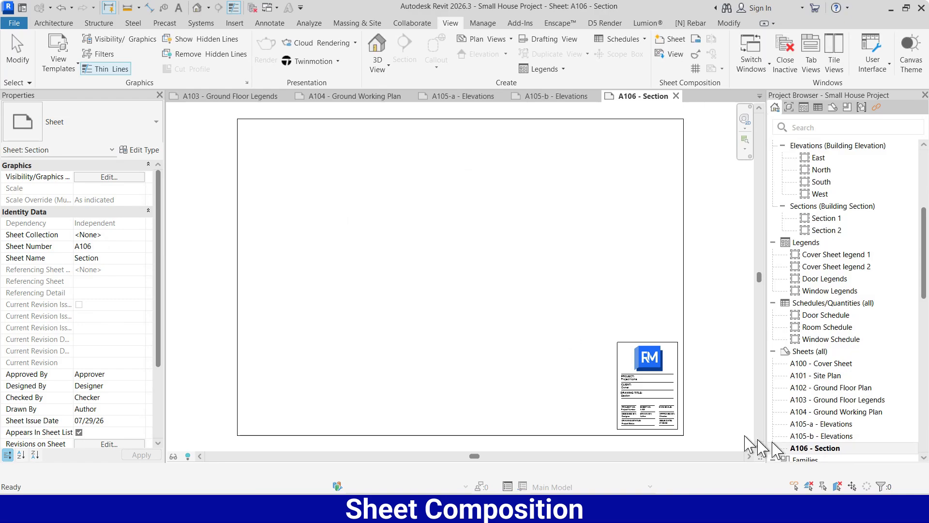
- Duplicate the A106 Section sheet as an empty sheet and renumber the copy A107
right_click(755, 446)
mouse_move(774, 293)
click(699, 294)
right_click(822, 448)
click(771, 343)
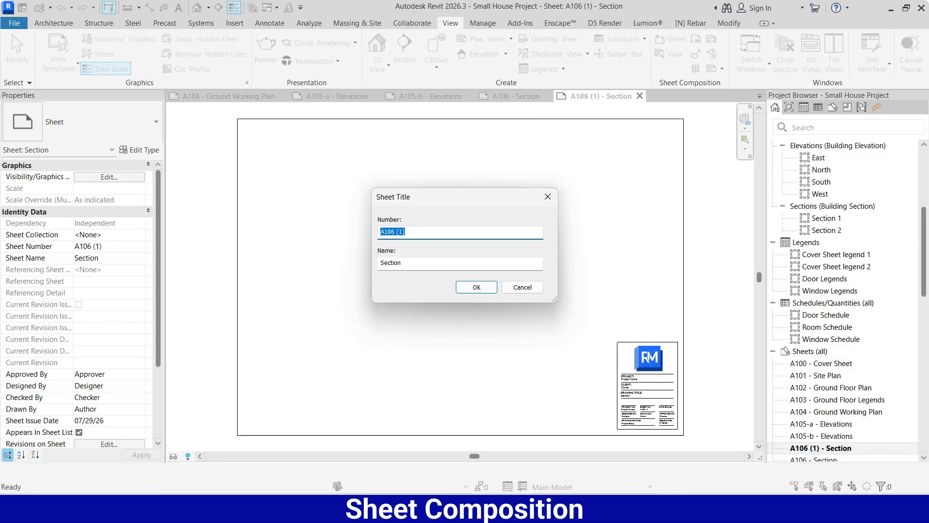
click(476, 287)
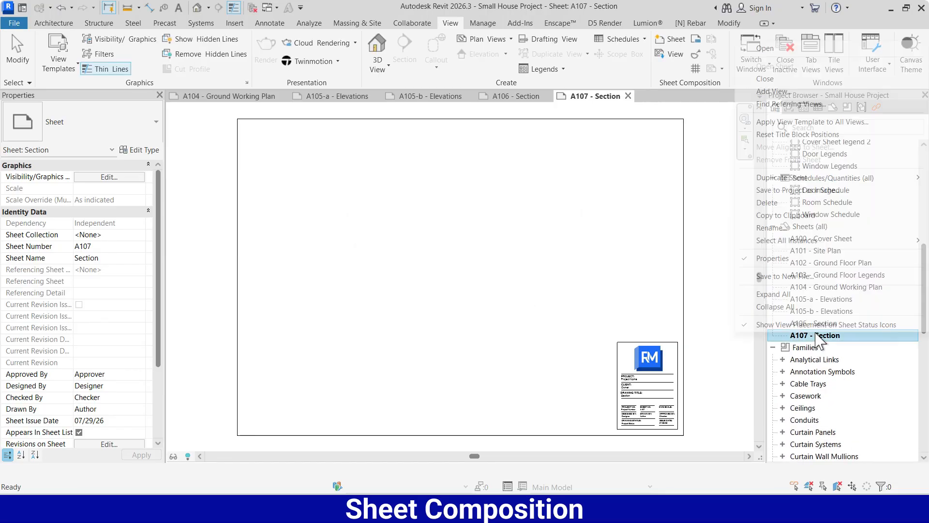
- Duplicate sheet A107 as an empty sheet and retitle the copy A108, Door Schedules
right_click(866, 335)
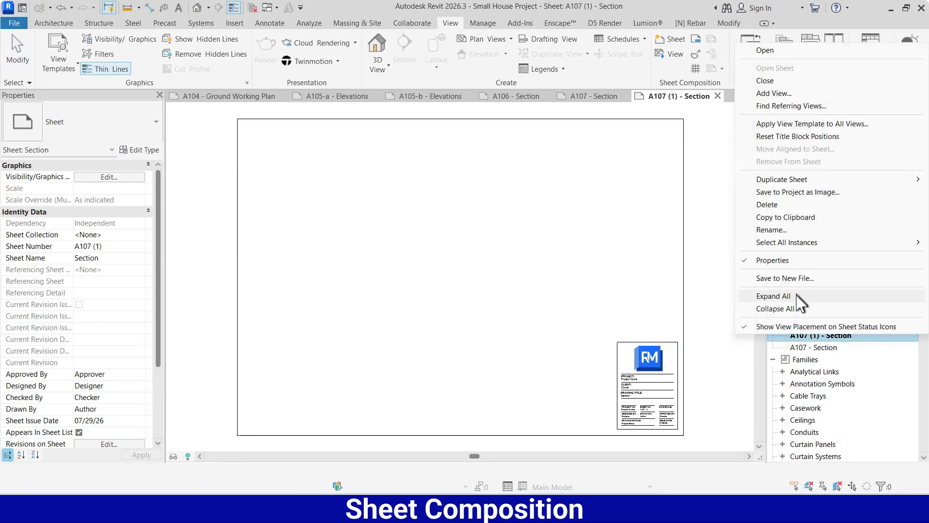
click(771, 227)
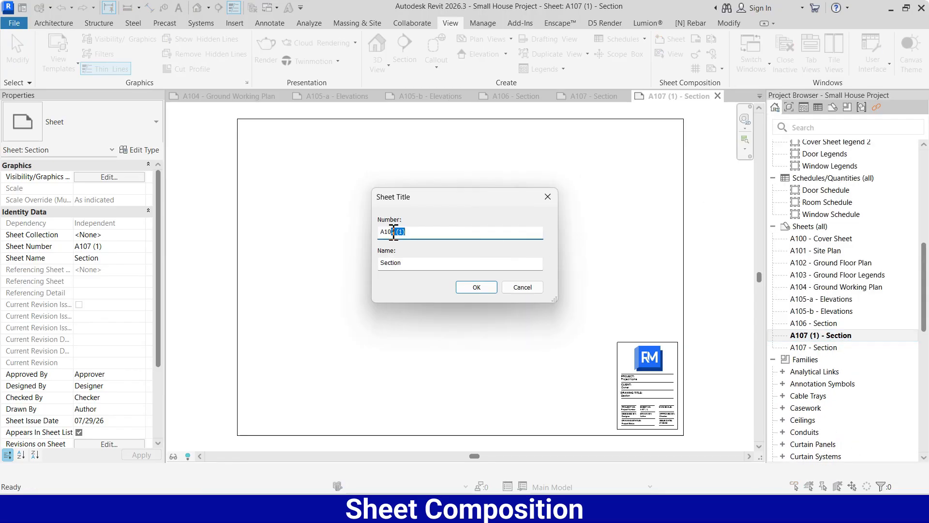
key(Tab)
text(D)
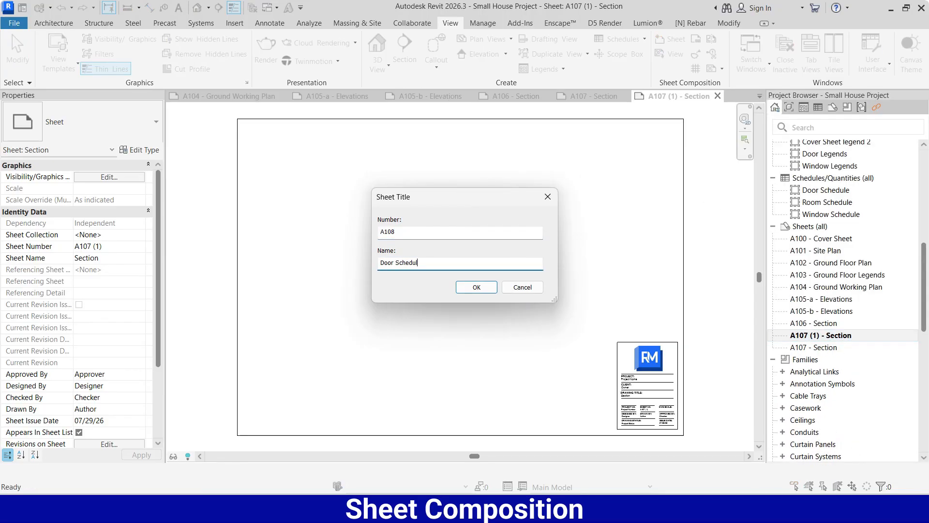
text(es)
click(474, 287)
- Duplicate sheet A108 as an empty sheet and retitle the copy A109, Window Schedules
right_click(867, 344)
mouse_move(774, 190)
click(677, 190)
right_click(851, 348)
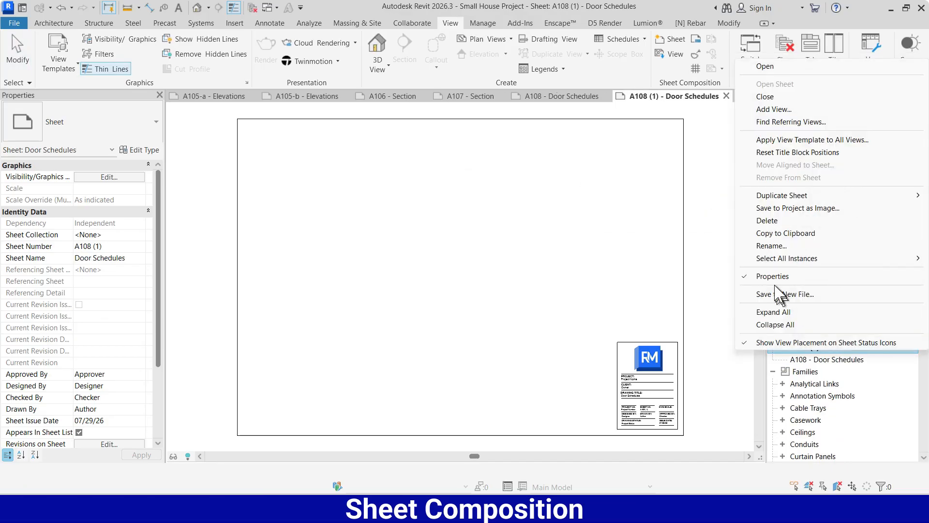
click(771, 245)
text(A109)
double_click(385, 262)
text(W)
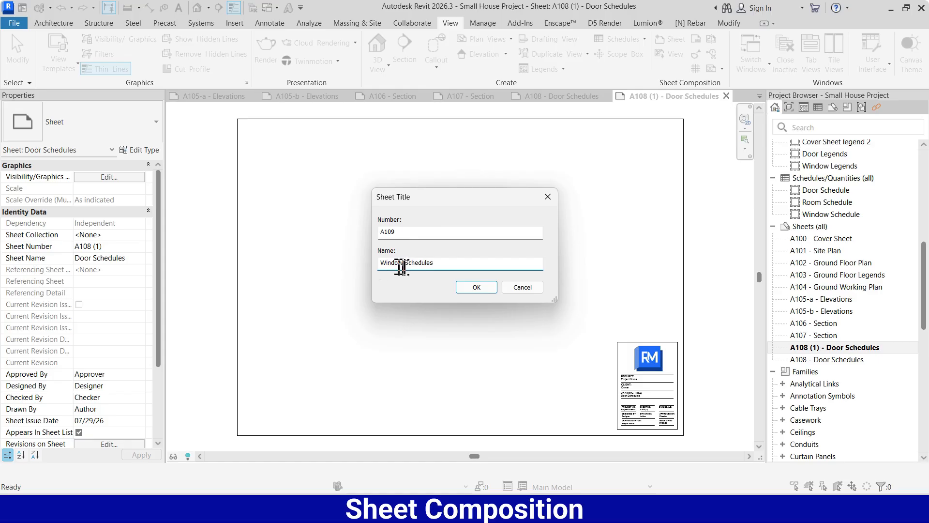
text(indow)
click(476, 287)
- Duplicate sheet A109 as an empty sheet and retitle the copy A110, 3D Cut View
right_click(813, 359)
mouse_move(804, 202)
click(678, 202)
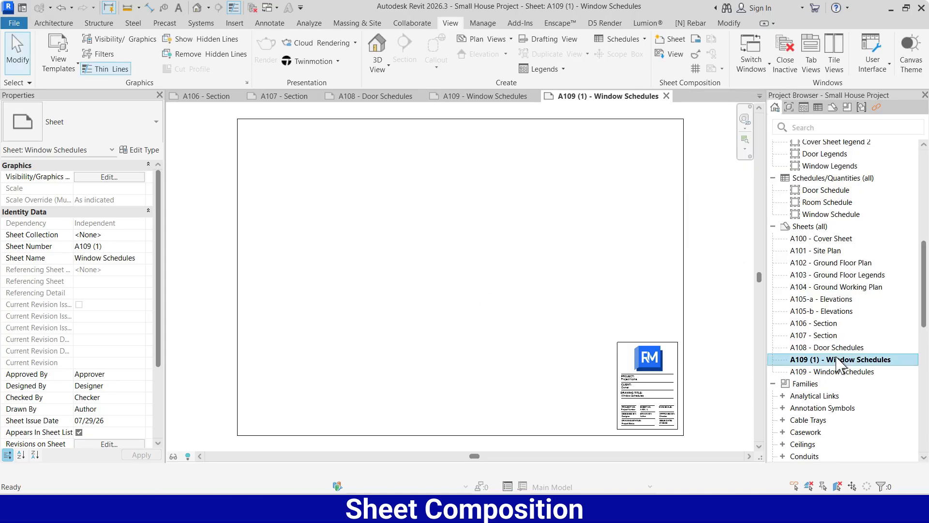
right_click(839, 361)
click(771, 252)
text(A110)
key(Tab)
text(3D )
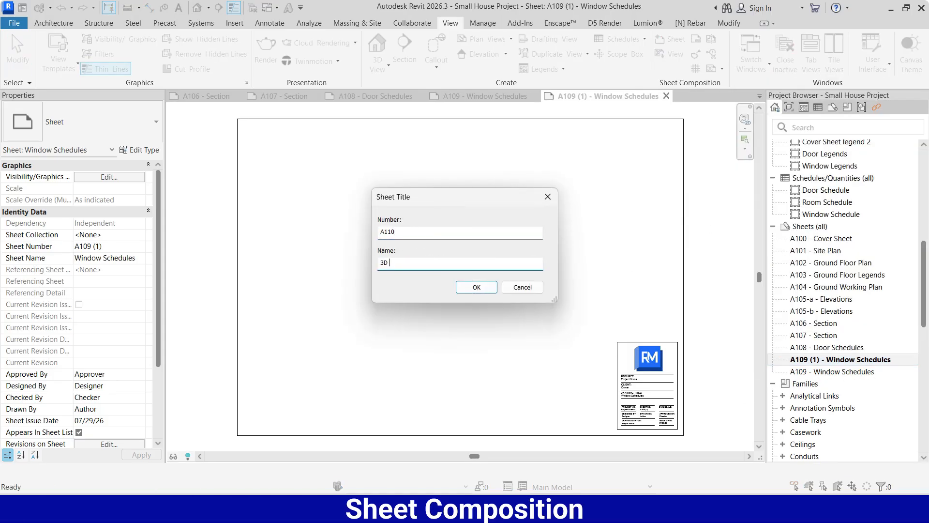
text(Cut View)
click(476, 287)
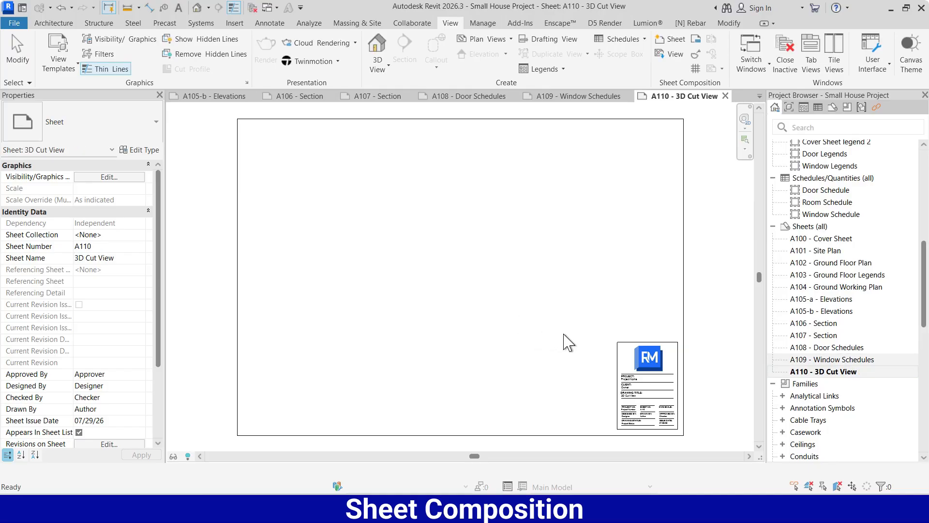
- Open sheet A101 - Site Plan, close the inactive views, and place the Site Plan floor plan beside the title block
double_click(821, 251)
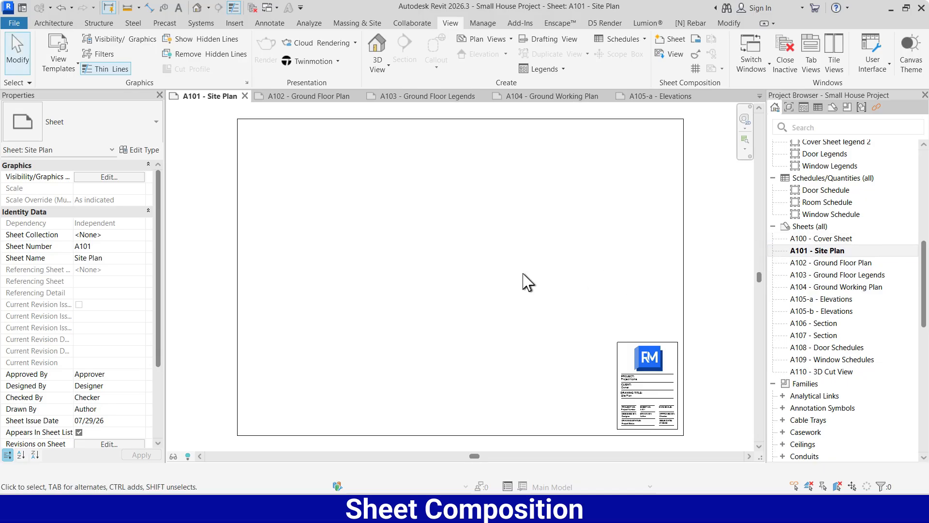
click(784, 57)
scroll(783, 265, up, 8)
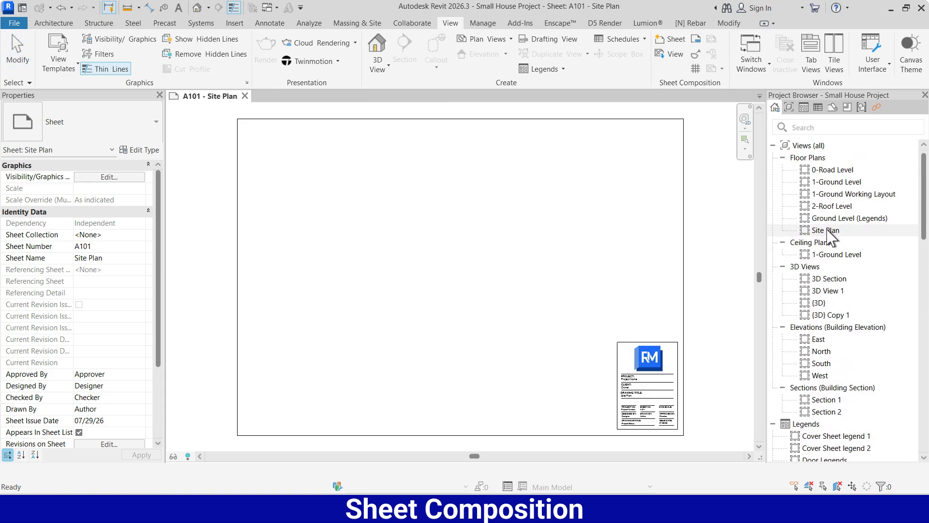
drag(828, 232, 445, 267)
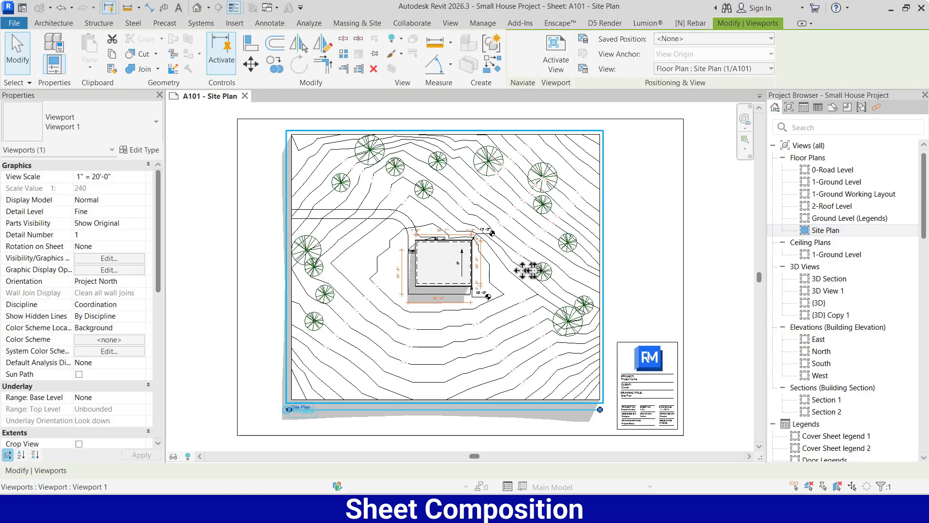
click(724, 245)
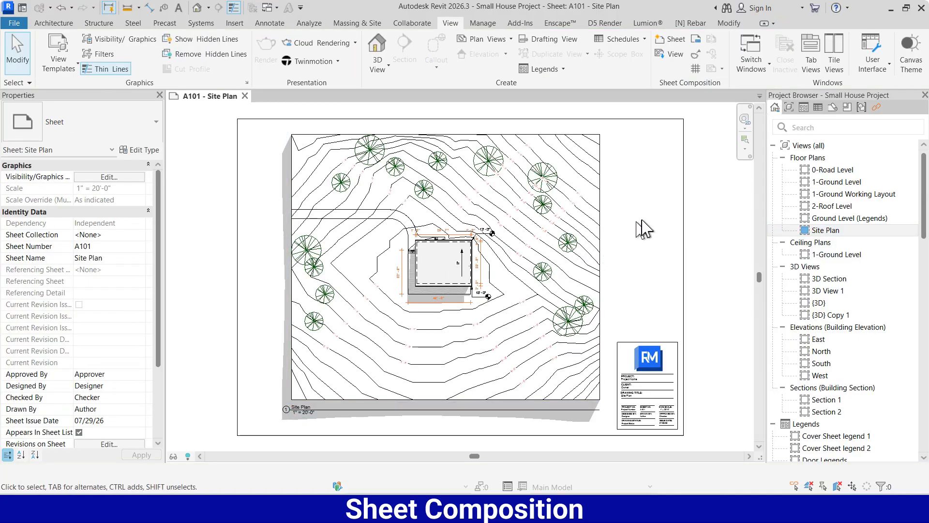
- Move the Site Plan view title down, clear of the drawing and its shadow, on sheet A101
scroll(384, 405, up, 2)
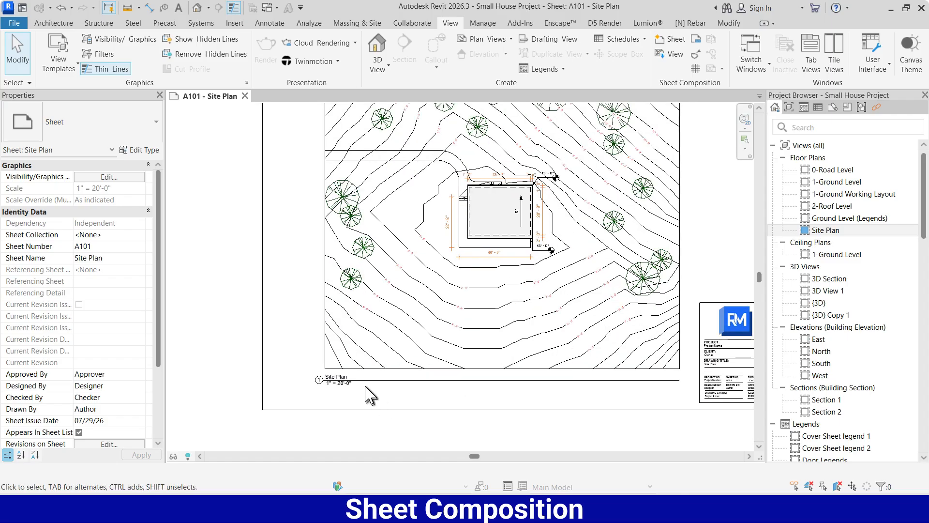
click(364, 382)
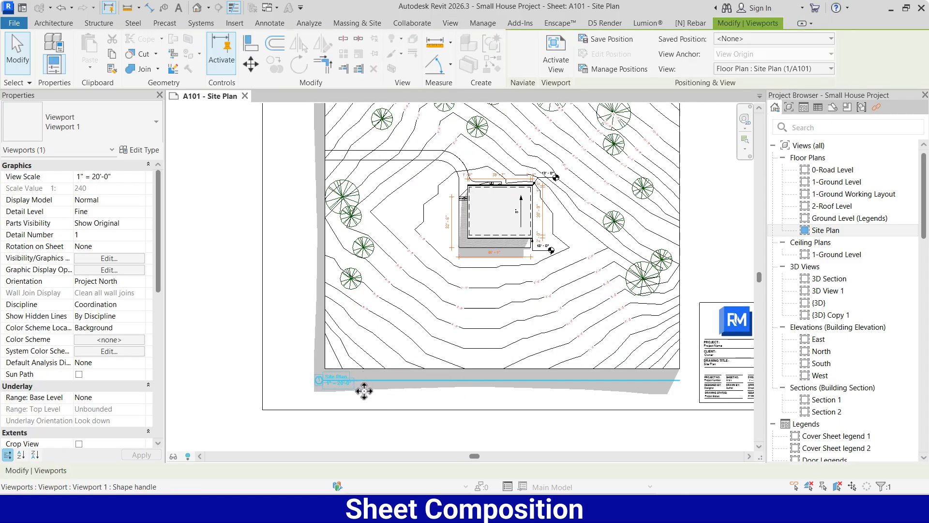
mouse_move(364, 390)
mouse_down()
mouse_move(365, 400)
mouse_move(364, 390)
mouse_up()
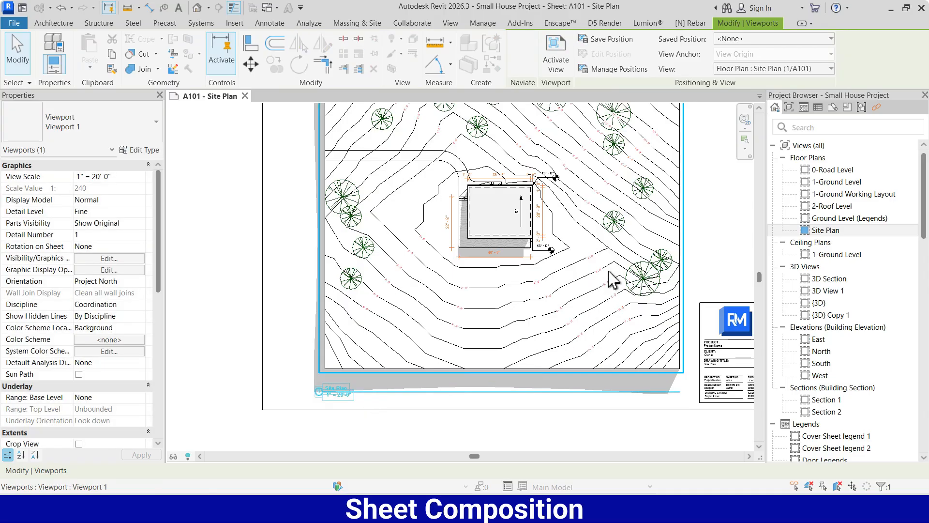
scroll(375, 353, down, 2)
click(650, 237)
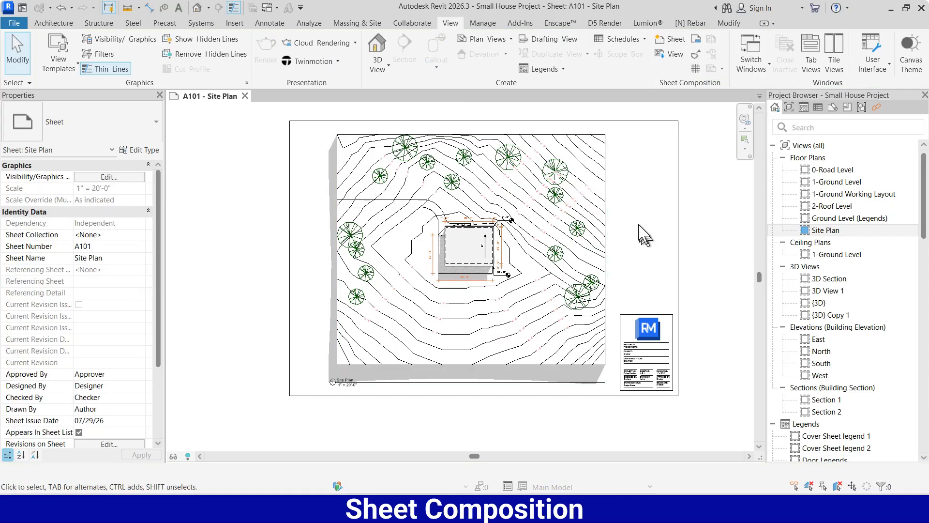
- Turn on Crop View for the Site Plan viewport and hide its crop region
click(441, 212)
scroll(115, 387, down, 2)
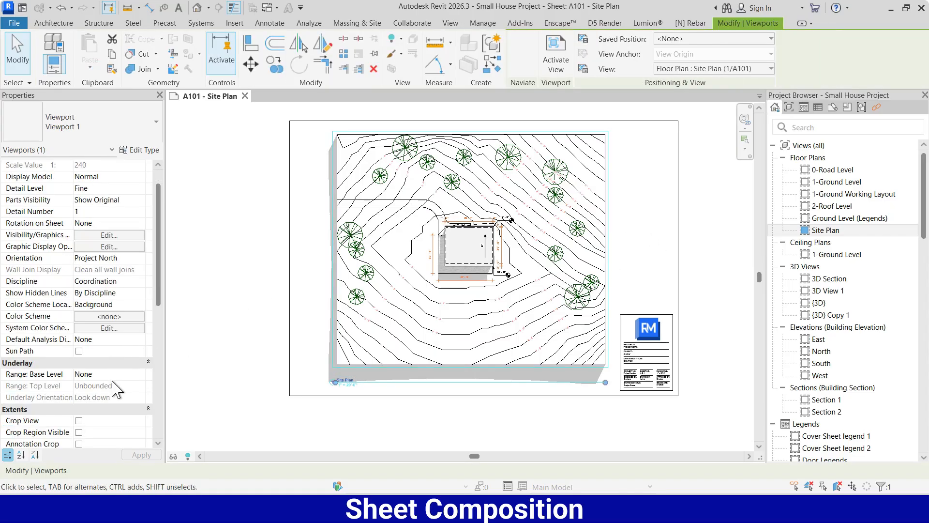
scroll(104, 390, down, 3)
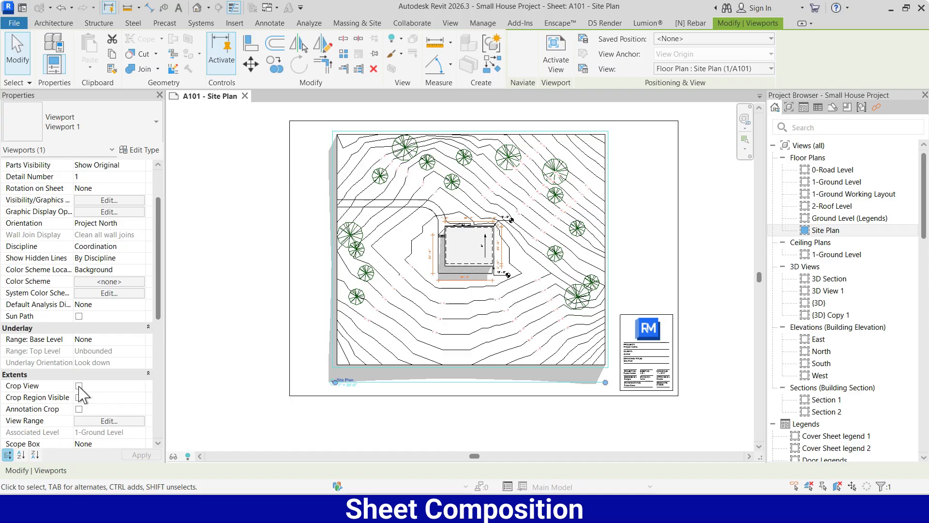
click(79, 385)
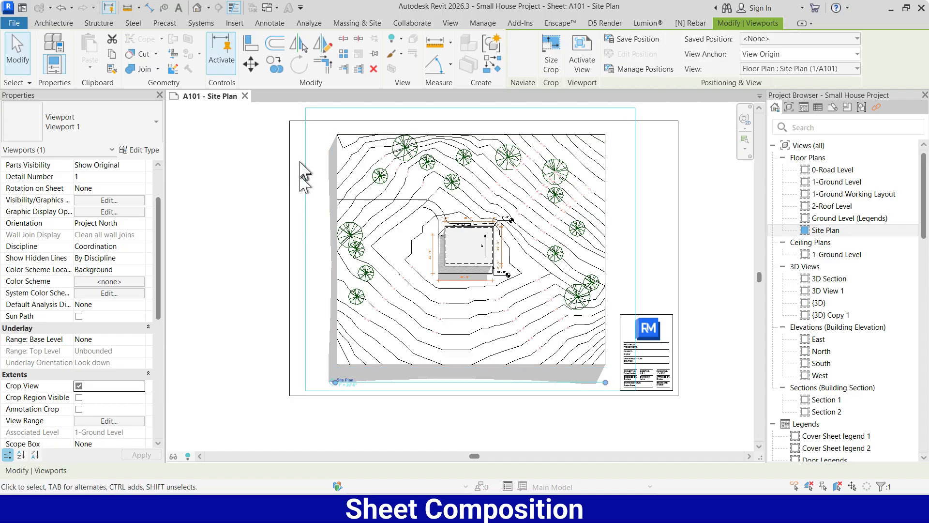
click(79, 398)
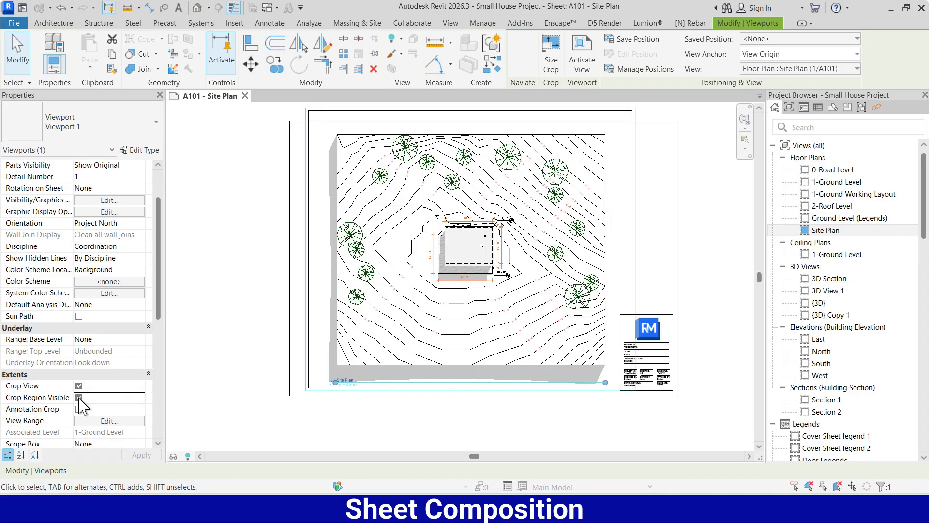
click(262, 269)
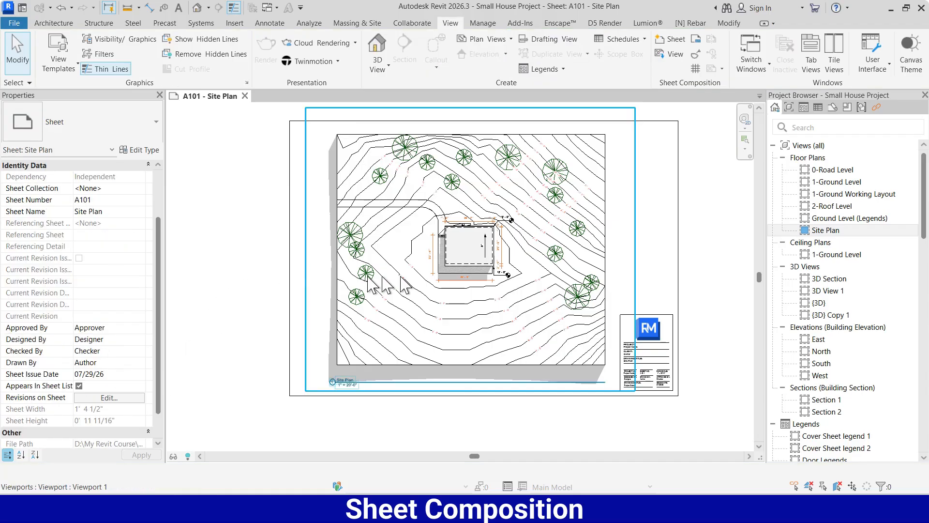
scroll(463, 298, down, 2)
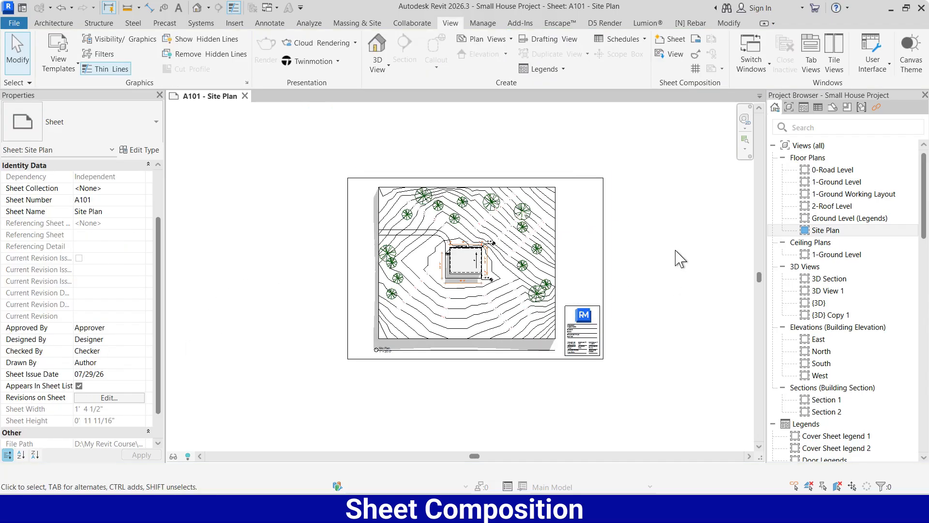
- Open sheet A102 - Ground Floor Plan and place the 1-Ground Level floor plan on its left side
scroll(780, 298, down, 7)
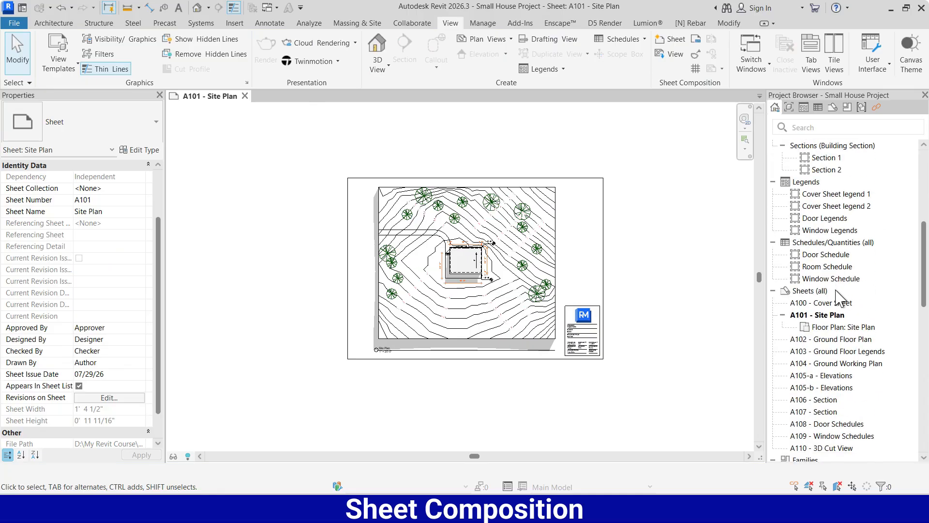
double_click(844, 339)
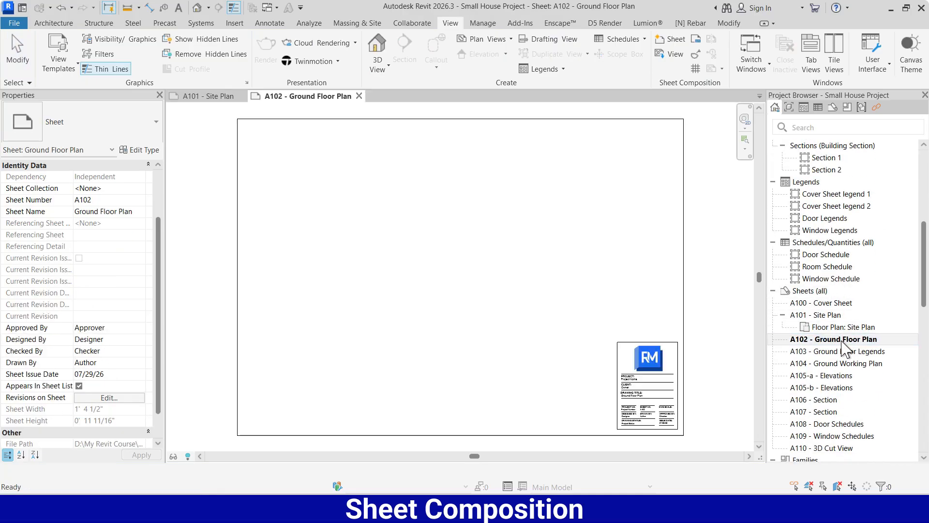
scroll(844, 333, up, 7)
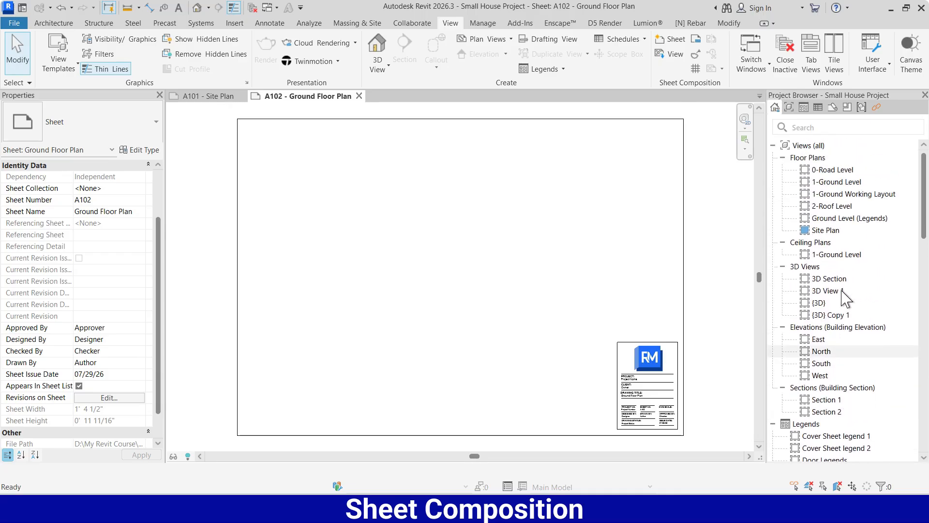
drag(837, 182, 423, 253)
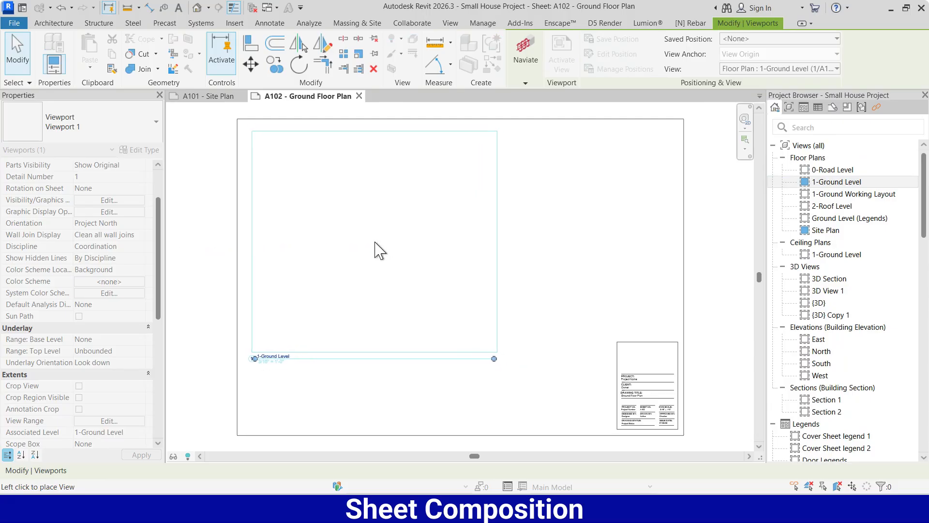
click(376, 251)
click(546, 260)
- Shorten the 1-Ground Level title line to the plan's width and move the view title further below the plan
click(439, 270)
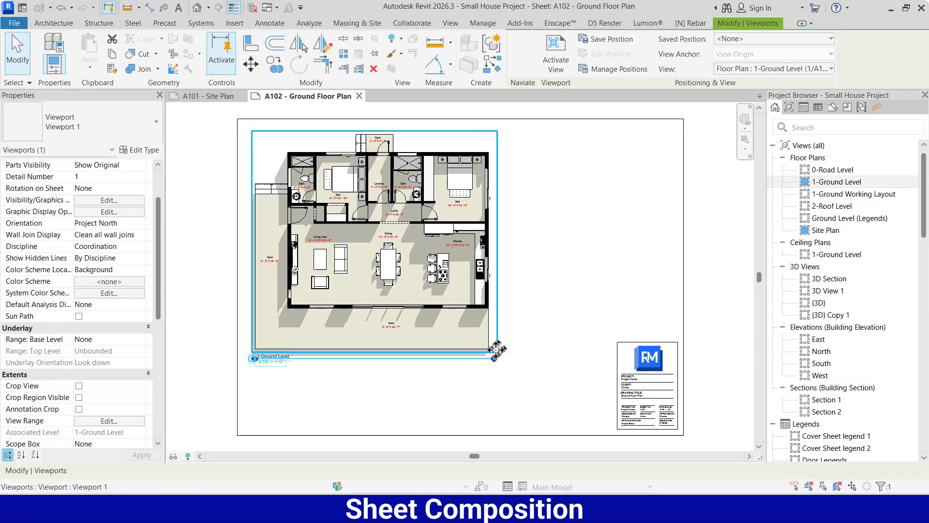
drag(494, 358, 488, 358)
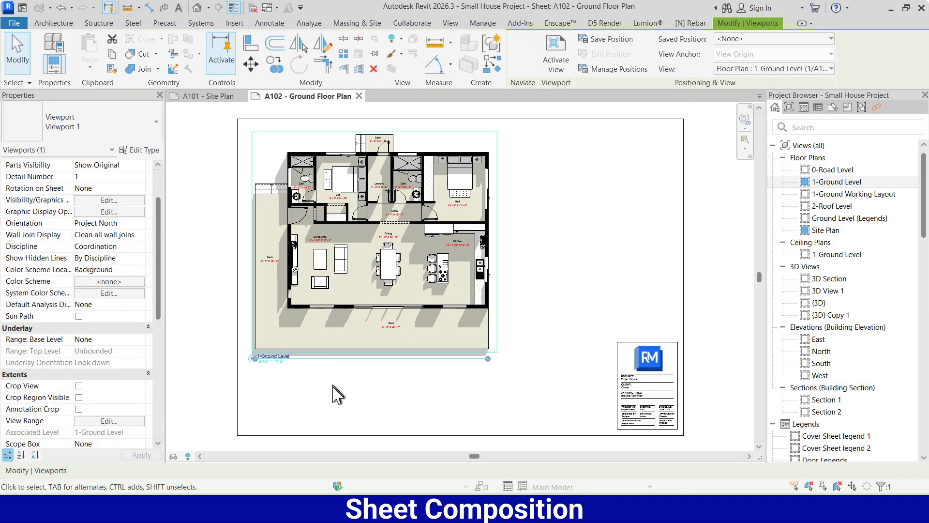
click(338, 390)
click(308, 362)
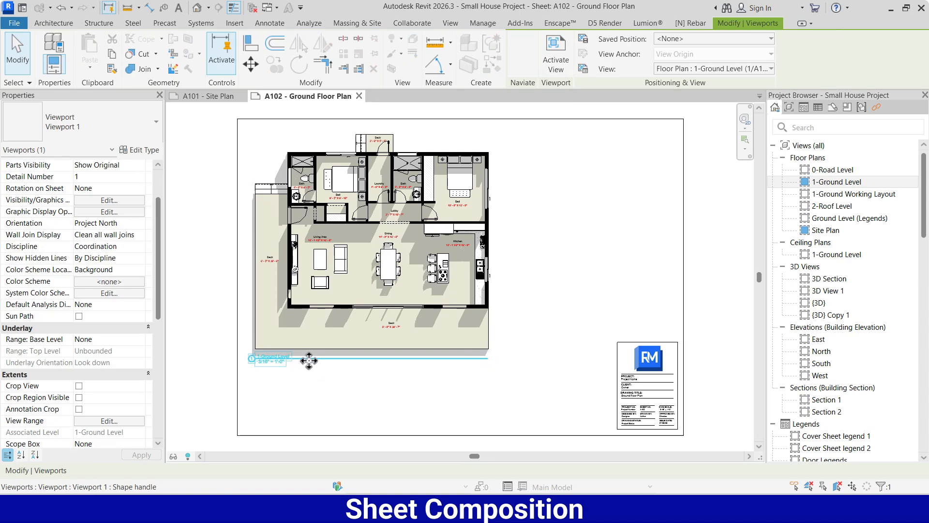
drag(311, 375, 312, 377)
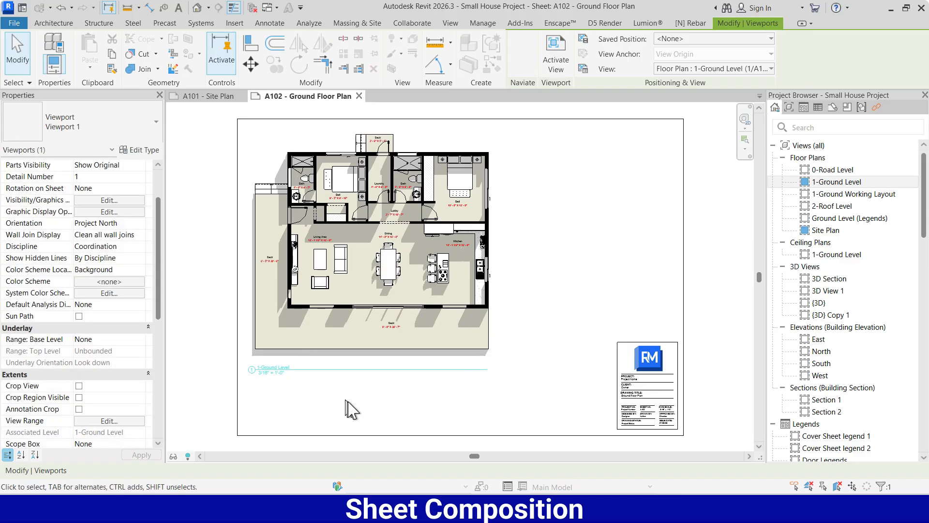
click(348, 407)
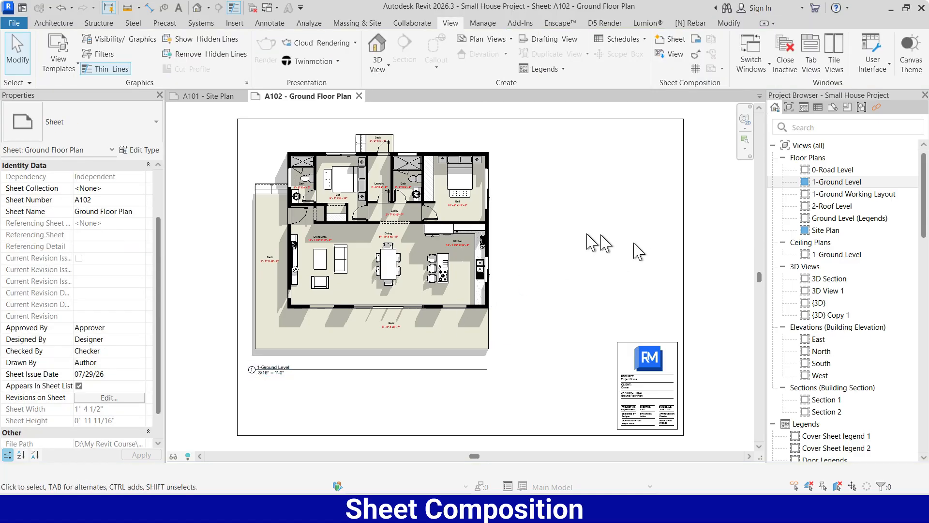
- Place the Room Schedule on sheet A102, to the right of the ground floor plan
scroll(844, 307, down, 8)
scroll(844, 307, up, 4)
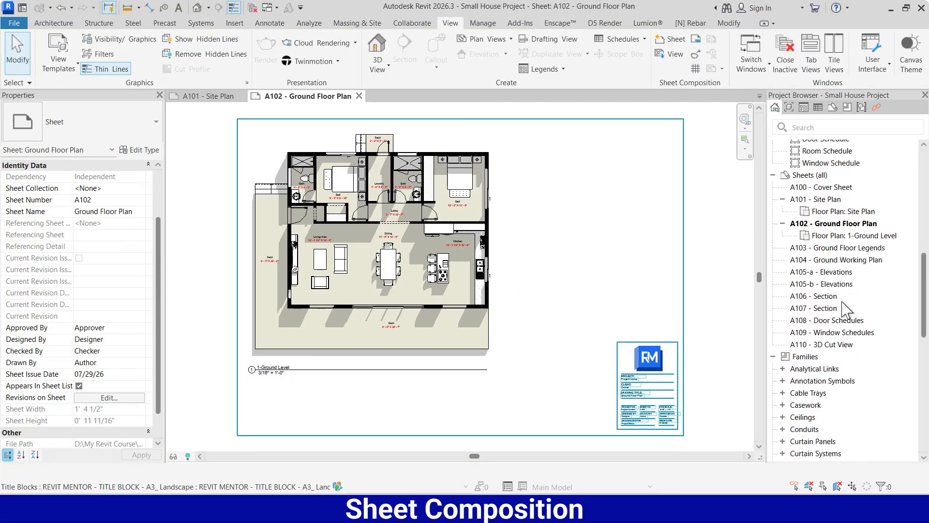
scroll(848, 303, up, 1)
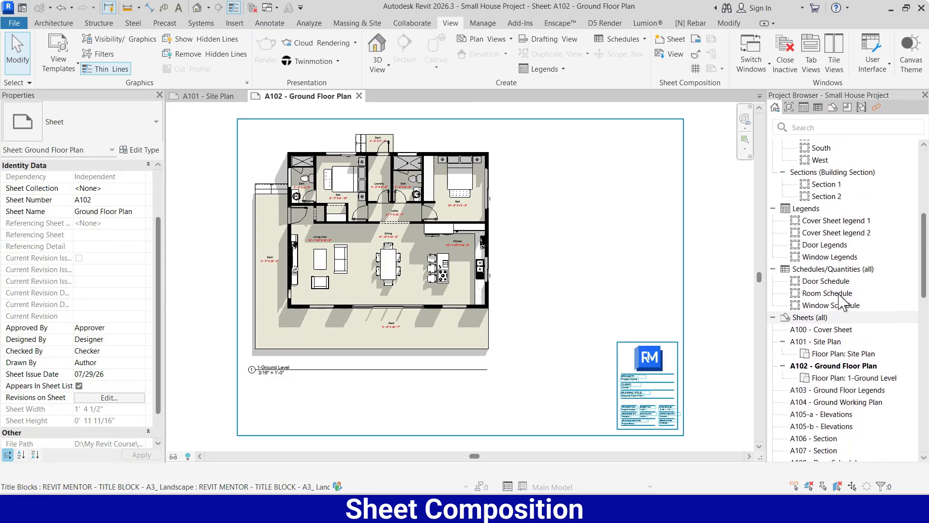
click(828, 293)
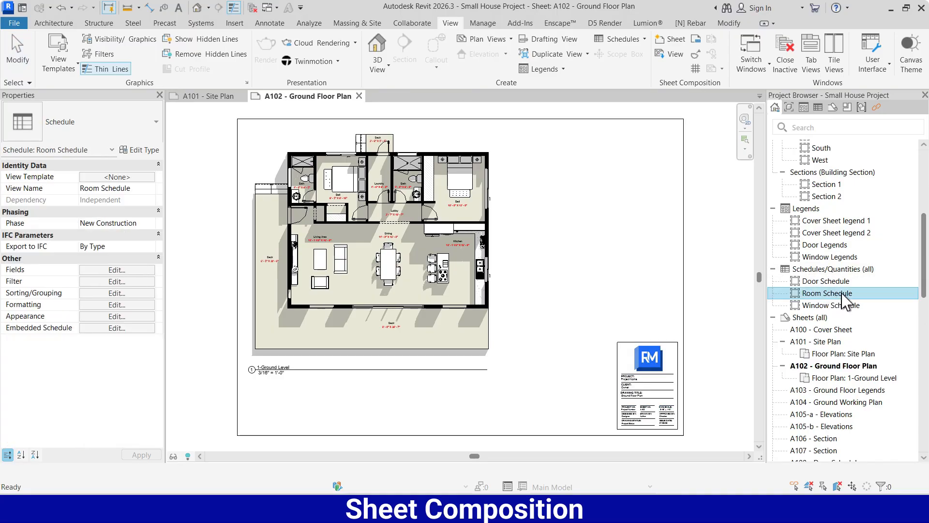
drag(594, 245, 599, 251)
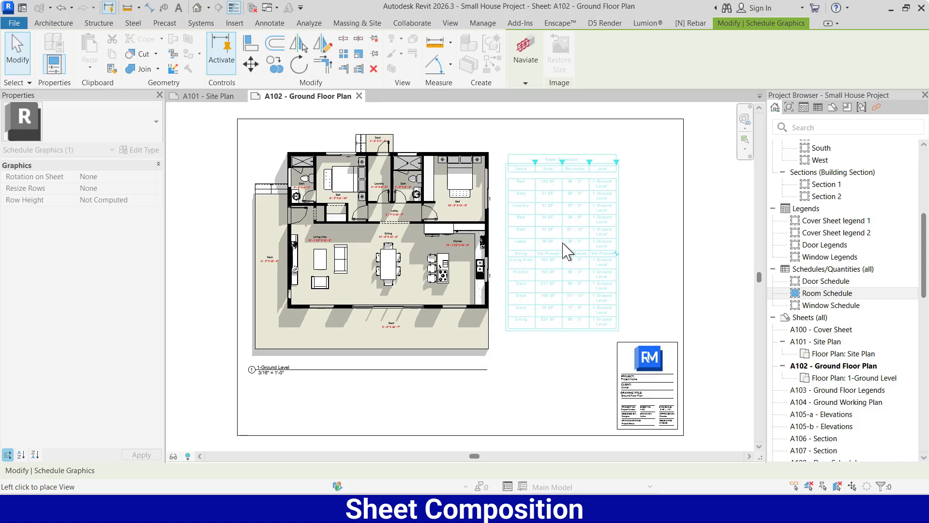
click(564, 251)
click(696, 262)
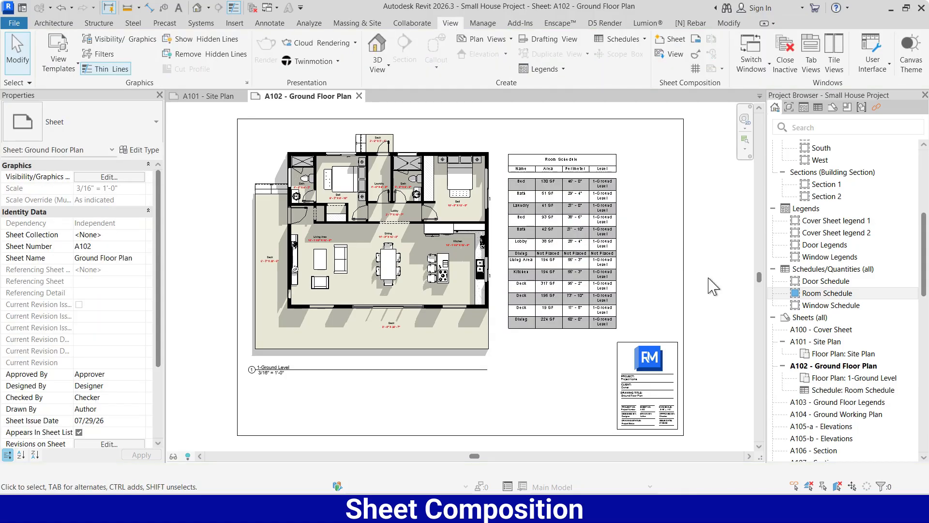
- Widen the Room Schedule's Level column on the sheet so each entry fits on one line
scroll(708, 278, down, 1)
scroll(617, 316, up, 1)
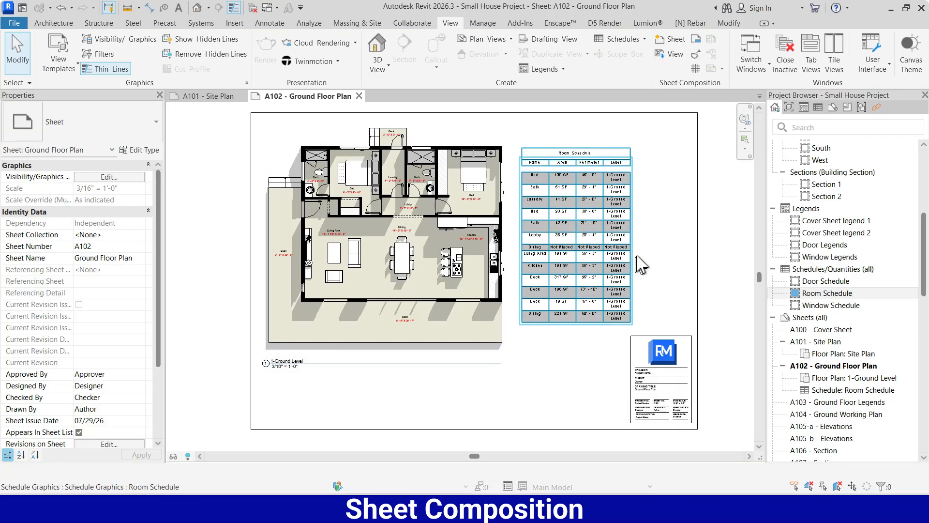
click(623, 201)
drag(631, 156, 644, 156)
click(675, 196)
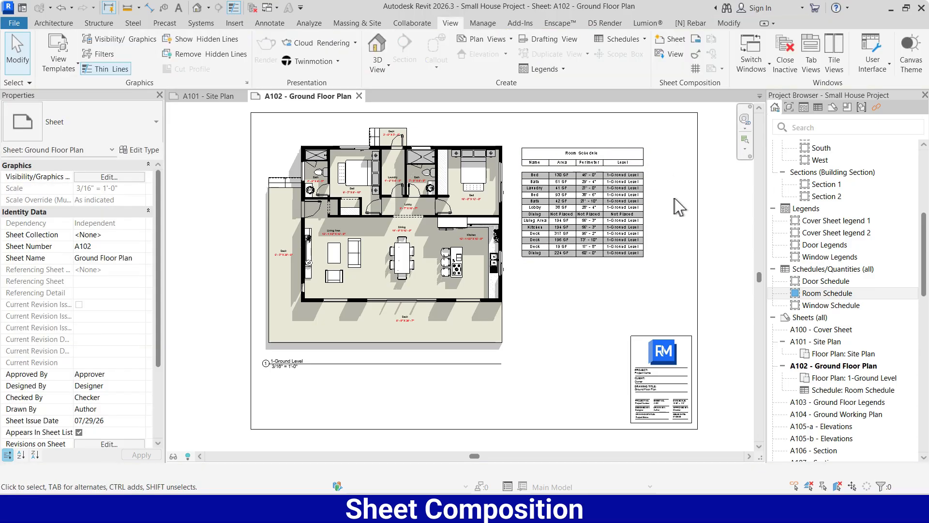
- Move the Room Schedule down and nudge it right, into the space between the floor plan and the sheet border
click(580, 221)
drag(582, 217, 587, 258)
click(675, 234)
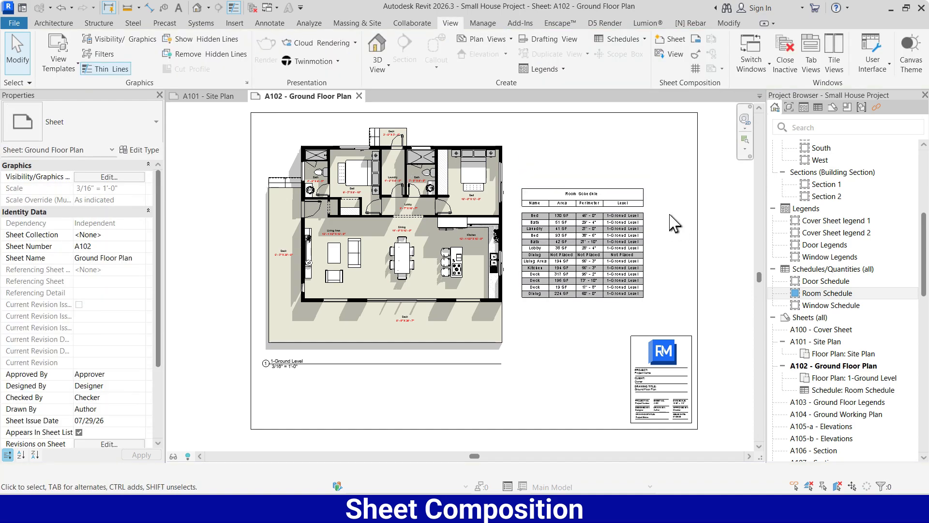
scroll(675, 223, down, 1)
click(597, 266)
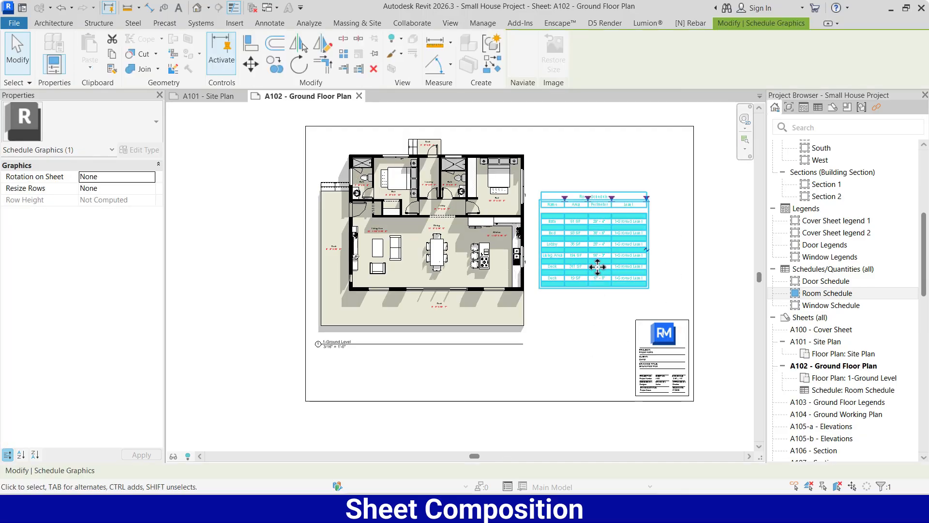
key(Right)
key(Right)
key(Right)
click(591, 329)
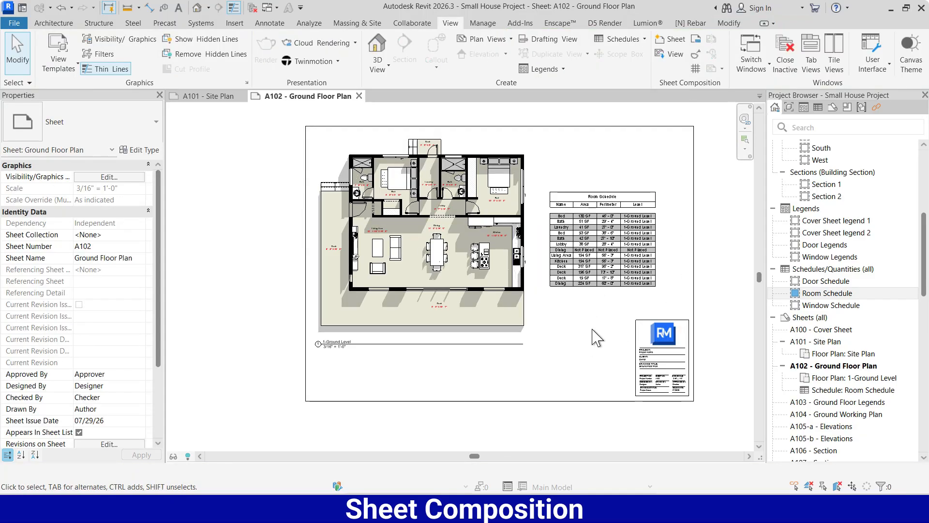
scroll(821, 310, down, 3)
scroll(821, 306, down, 6)
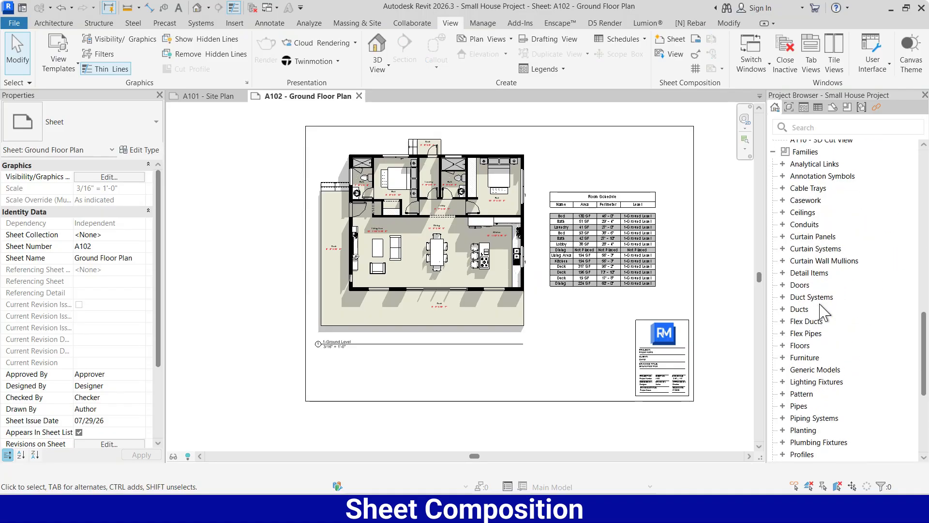
scroll(824, 313, up, 3)
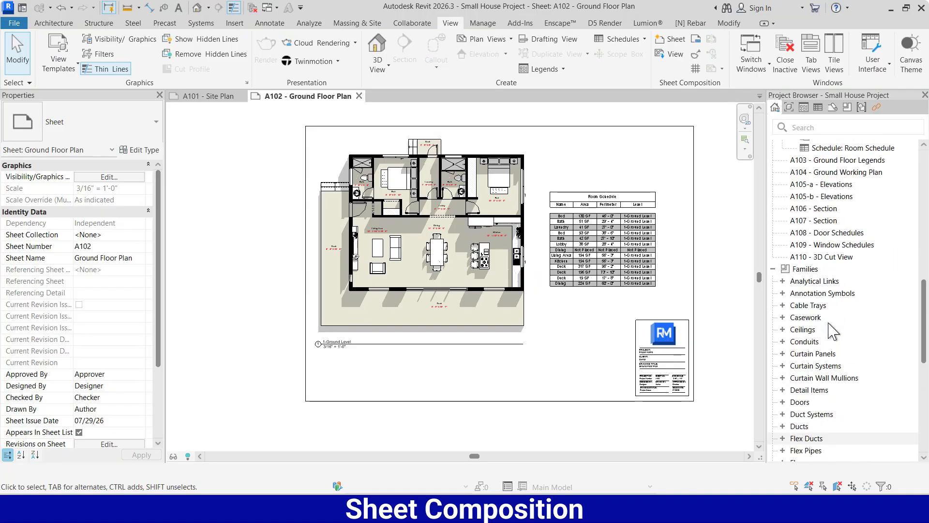
click(428, 252)
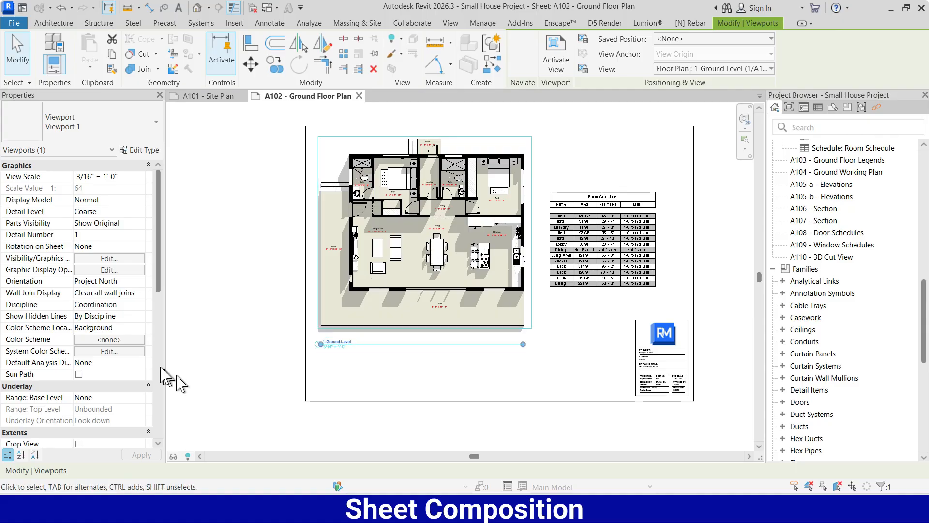
scroll(129, 382, down, 2)
scroll(87, 401, down, 6)
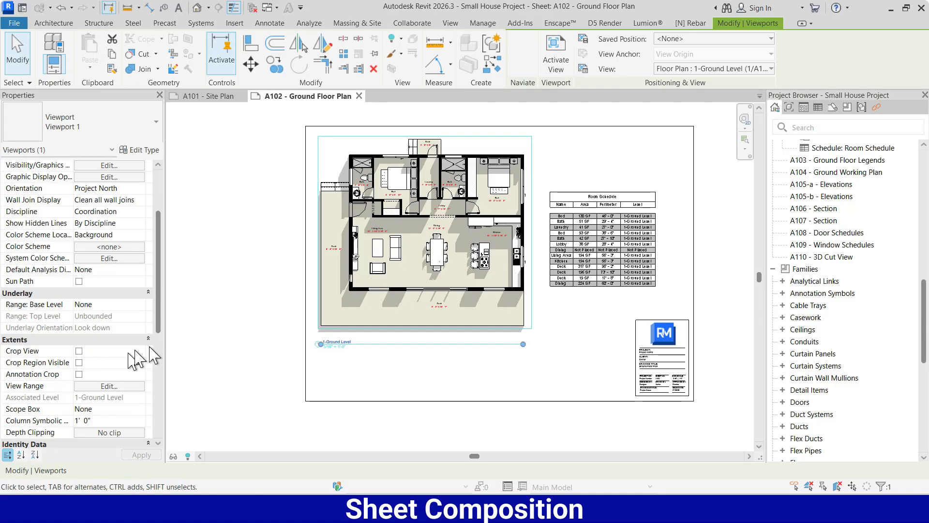
click(429, 363)
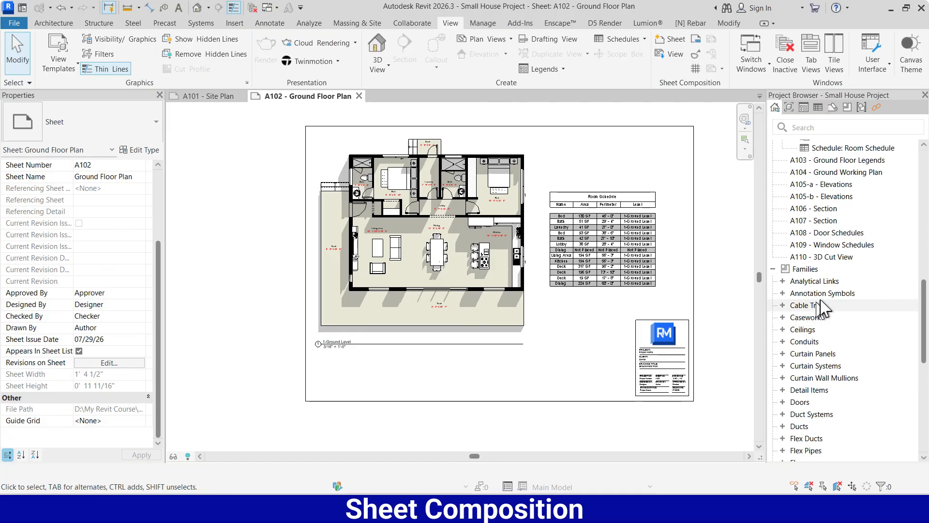
- Open sheet A103 - Ground Floor Legends and place the Ground Level (Legends) floor plan on it
scroll(821, 284, up, 3)
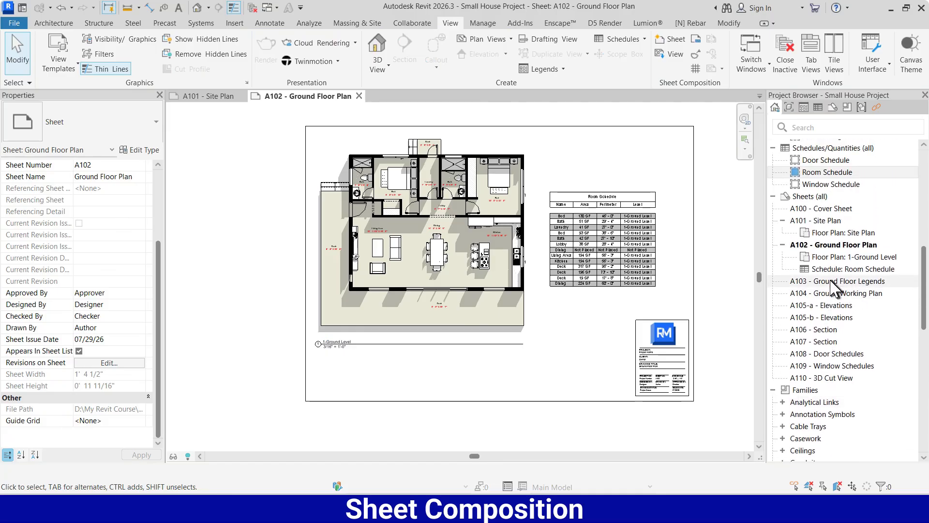
double_click(831, 281)
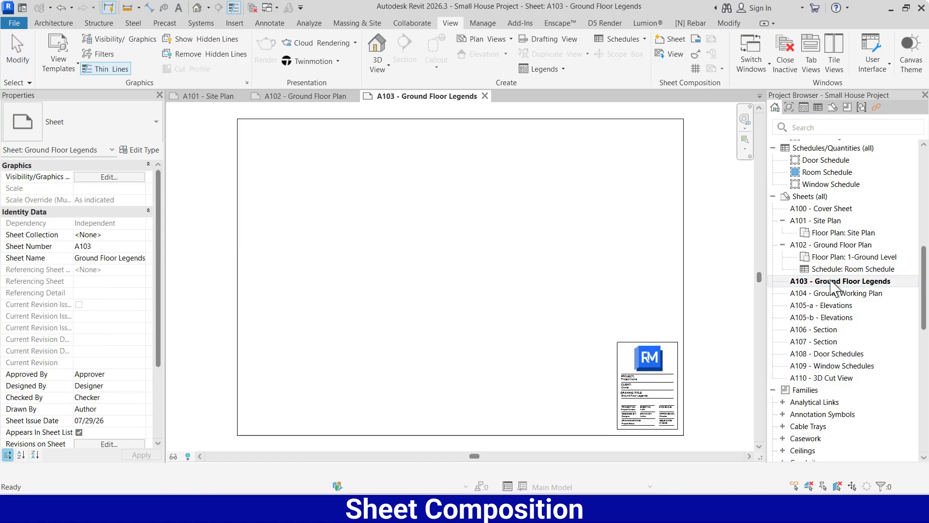
scroll(854, 319, up, 8)
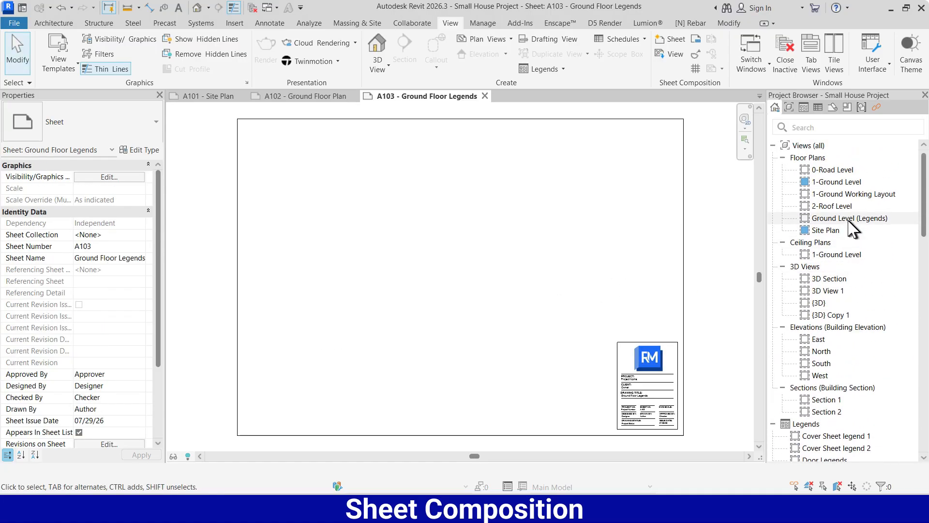
click(832, 220)
drag(848, 219, 434, 259)
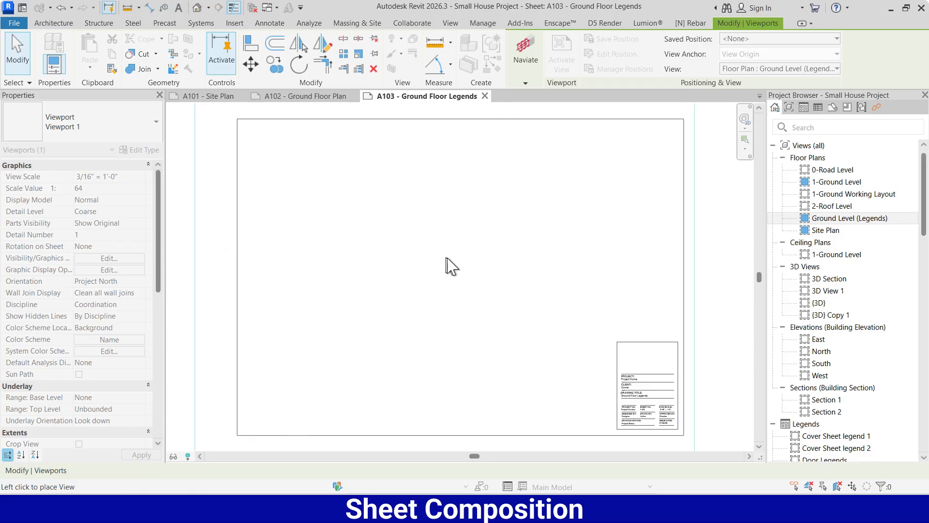
click(464, 262)
scroll(548, 223, down, 2)
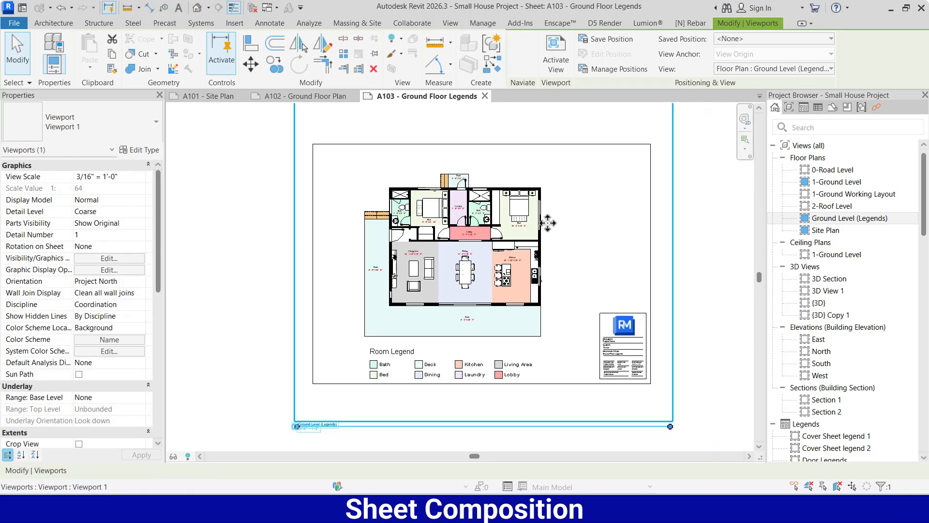
- Nudge the Ground Level (Legends) viewport up and right to center the plan and Room Legend better within the sheet border
key(Up)
key(Up)
key(Up)
key(Up)
key(Up)
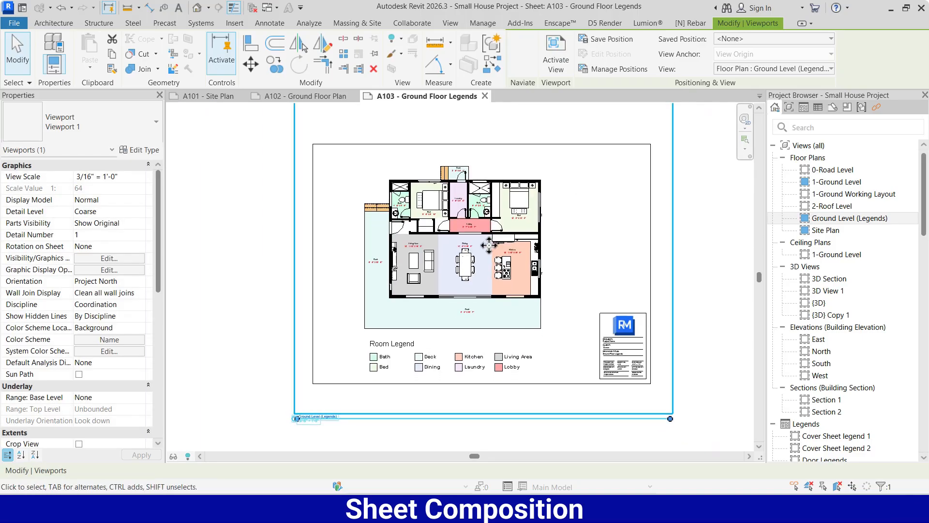
key(Right)
key(Right)
key(Right)
key(Right)
key(Right)
key(Up)
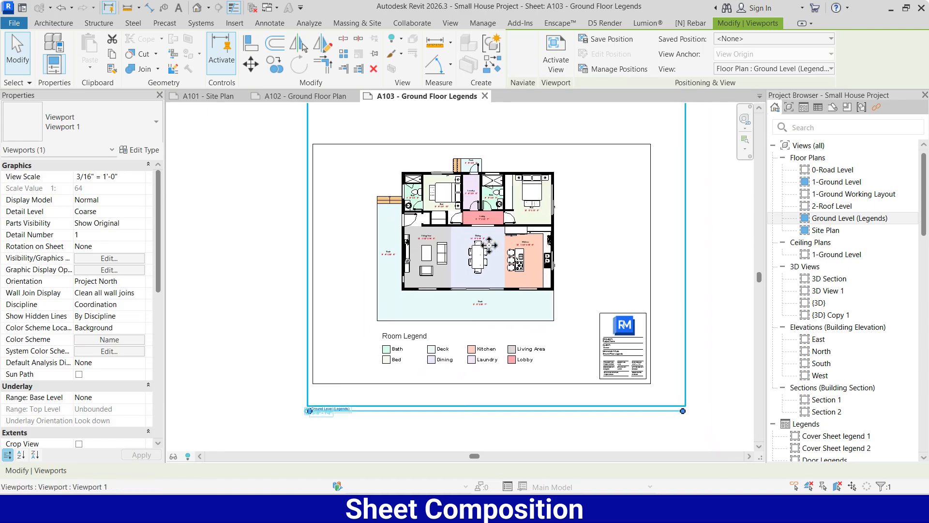
key(Down)
click(737, 263)
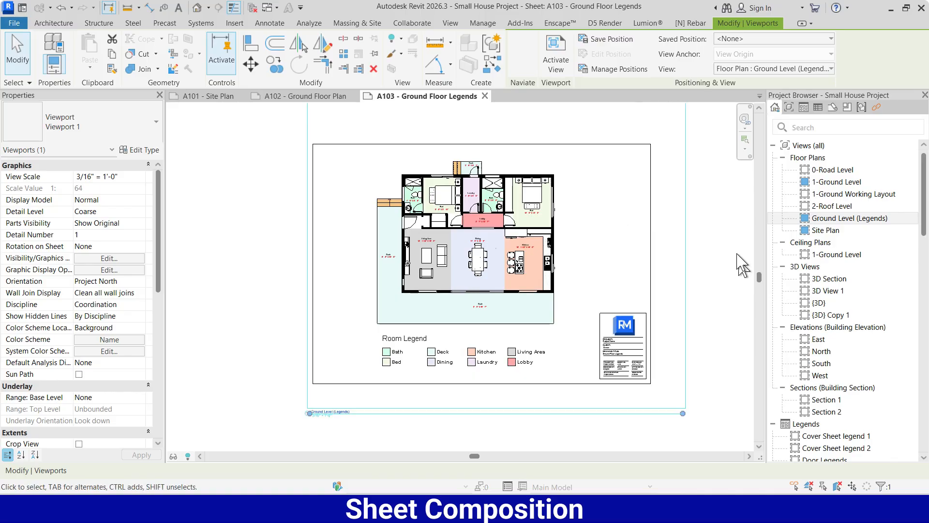
- Move the Ground Level (Legends) view title up beneath the Room Legend and shorten its line to end near the plan's right edge
click(356, 413)
drag(363, 409, 411, 378)
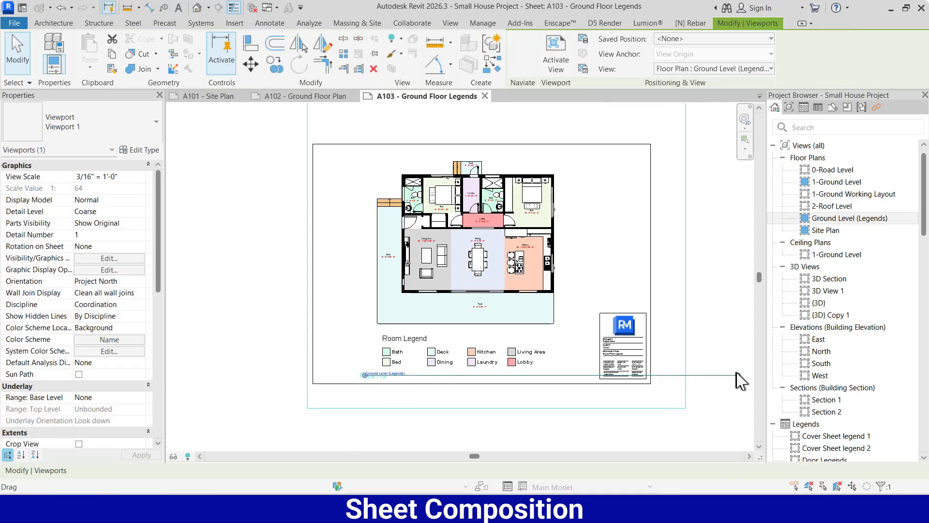
drag(736, 373, 557, 375)
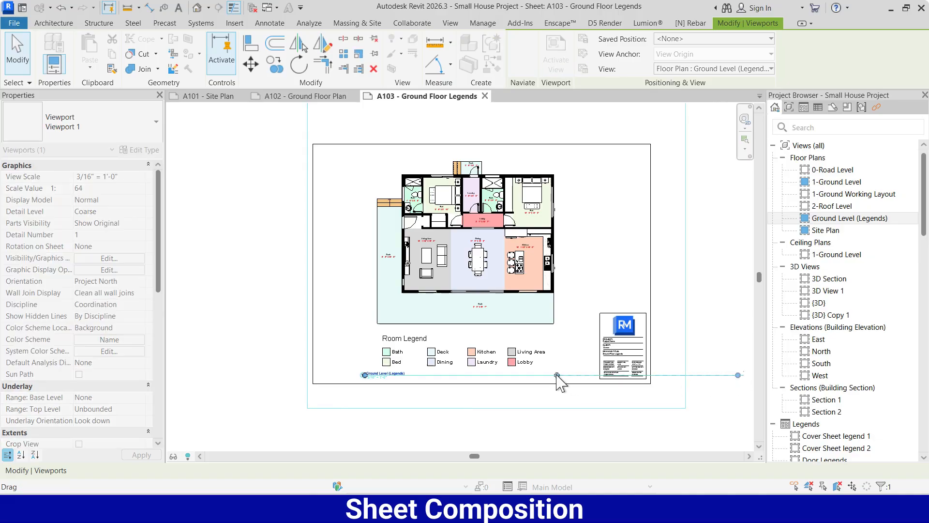
click(552, 443)
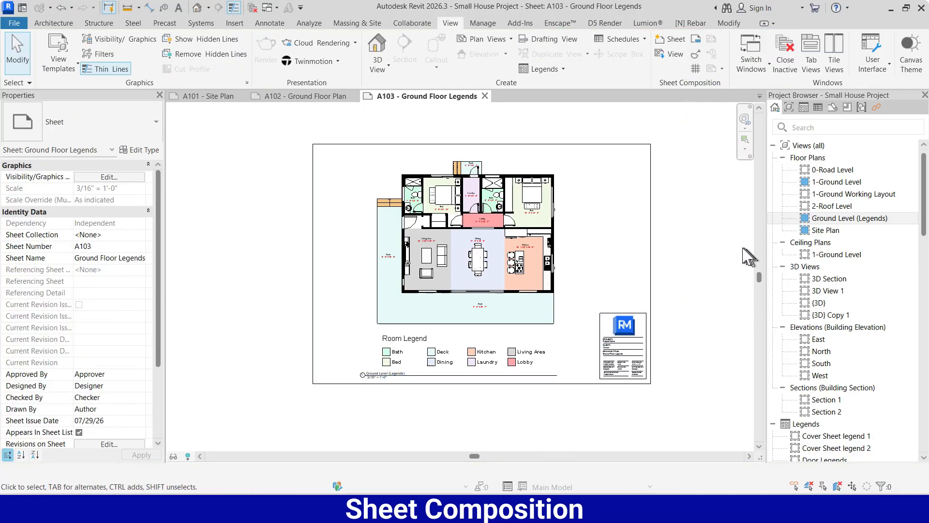
- Nudge the legends viewport slightly up and shift its view title right to line up with the plan's left edge
click(530, 254)
drag(530, 253, 529, 251)
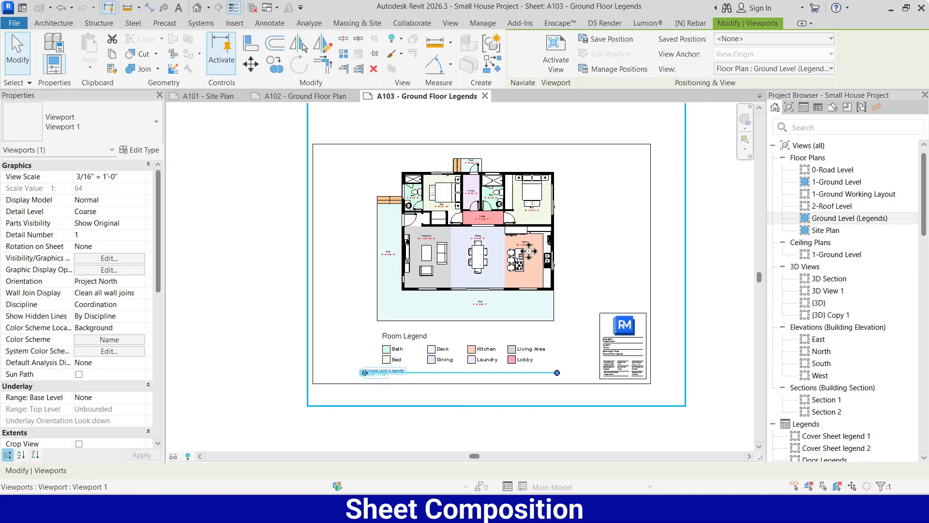
click(730, 288)
click(393, 376)
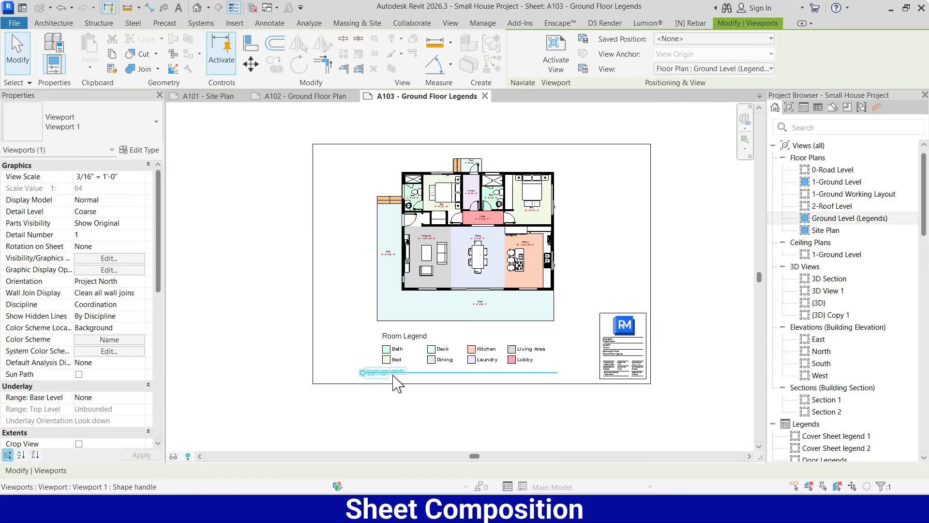
drag(392, 373, 405, 374)
click(560, 373)
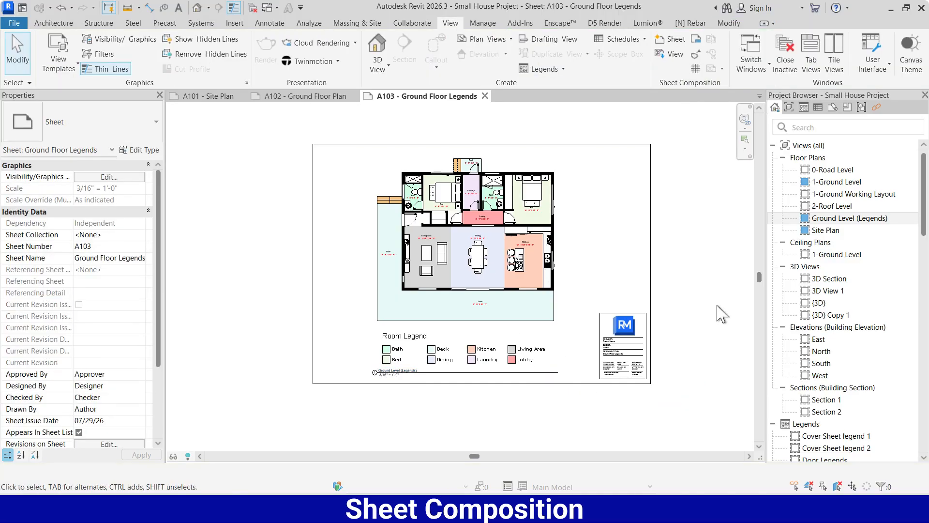
- Open sheet A104 - Ground Working Plan and place the 1-Ground Working Layout floor plan on it
scroll(780, 291, down, 8)
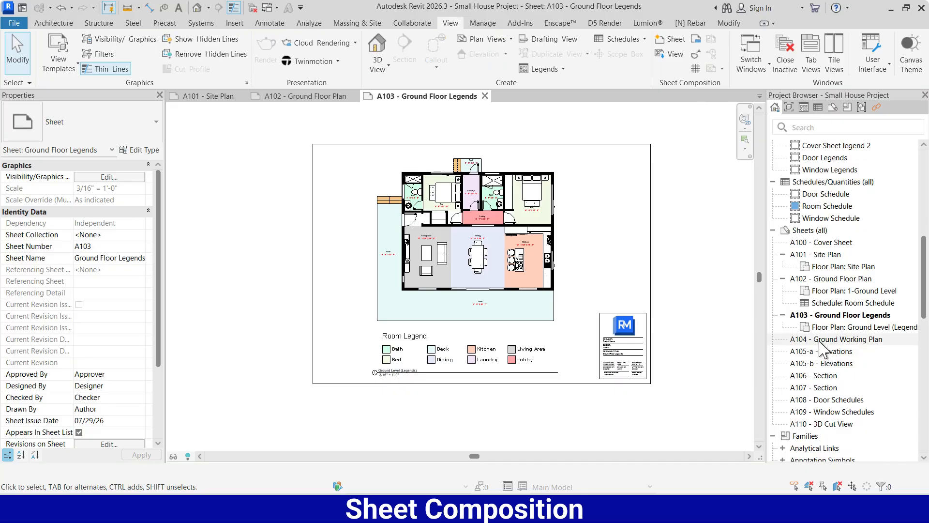
double_click(819, 340)
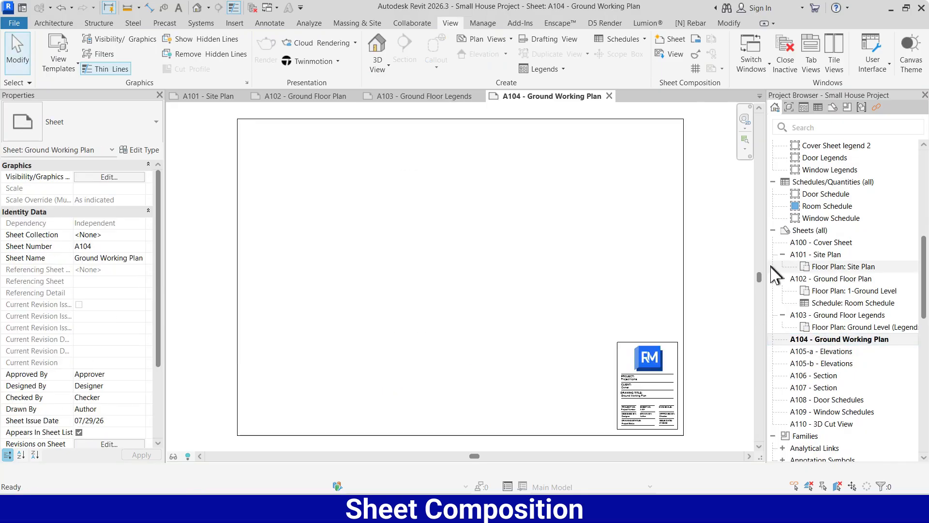
scroll(832, 249, up, 3)
scroll(837, 244, up, 8)
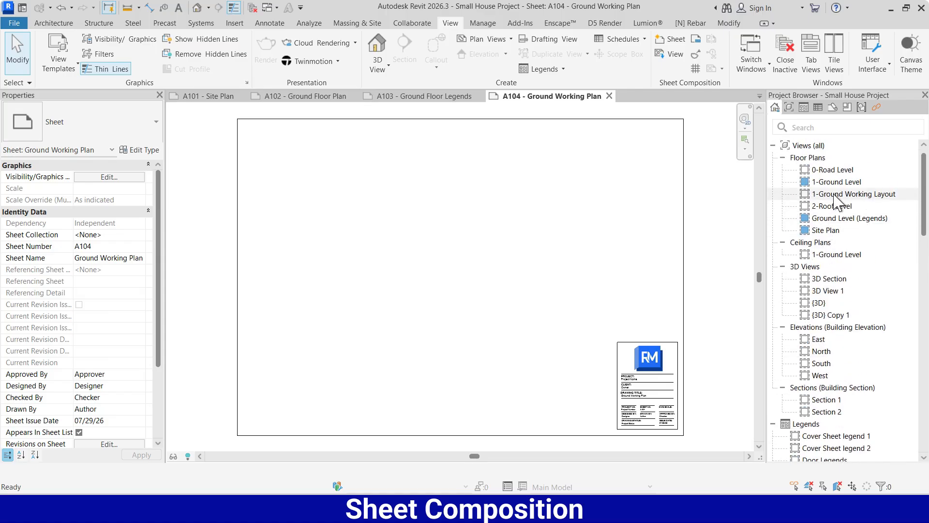
drag(844, 199, 447, 237)
click(452, 257)
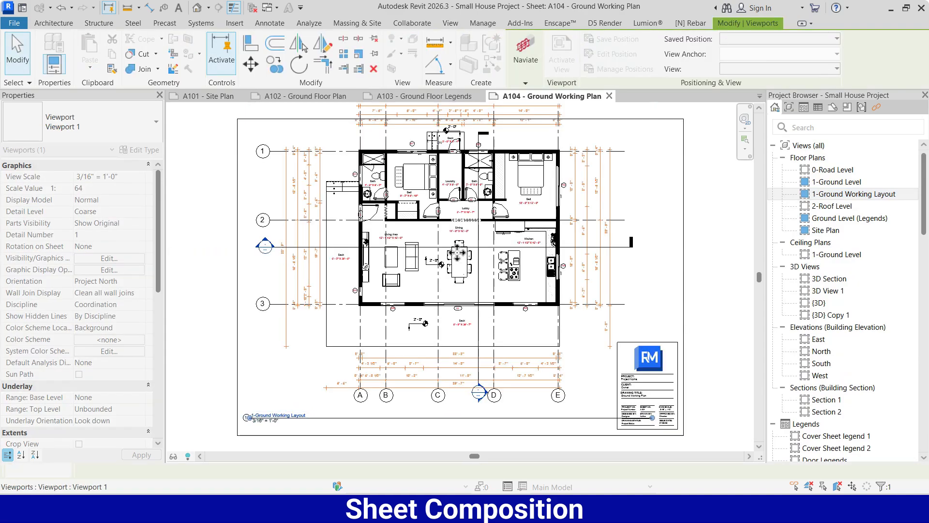
- Nudge the 1-Ground Working Layout viewport down so its upper dimensions fall inside the sheet border
scroll(383, 280, down, 2)
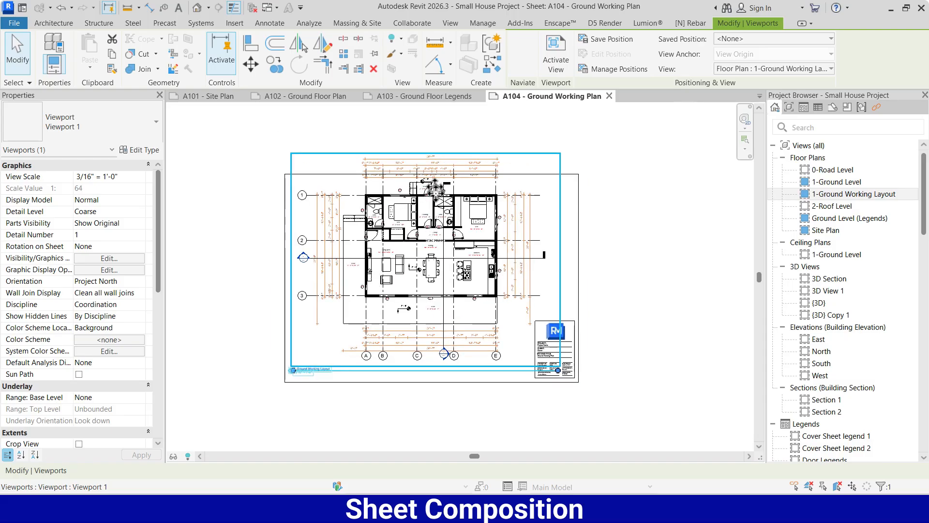
scroll(452, 296, down, 1)
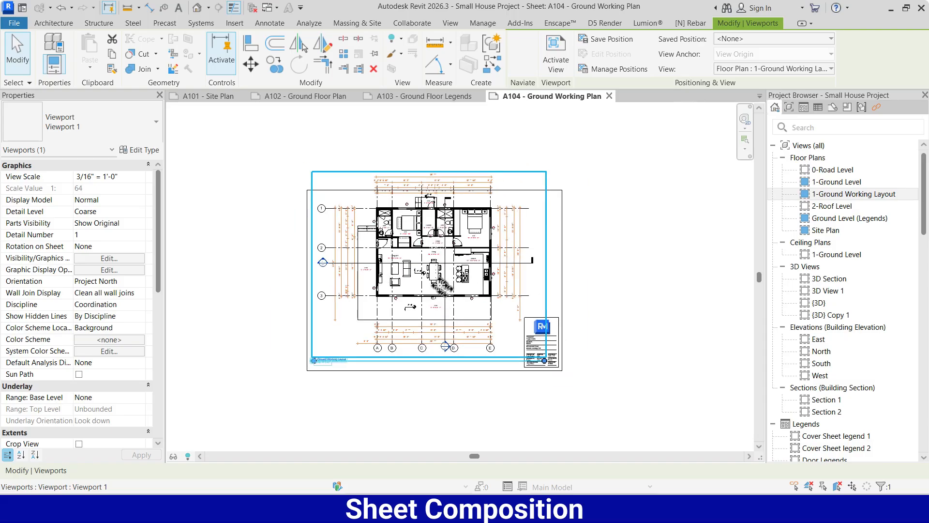
scroll(442, 285, up, 2)
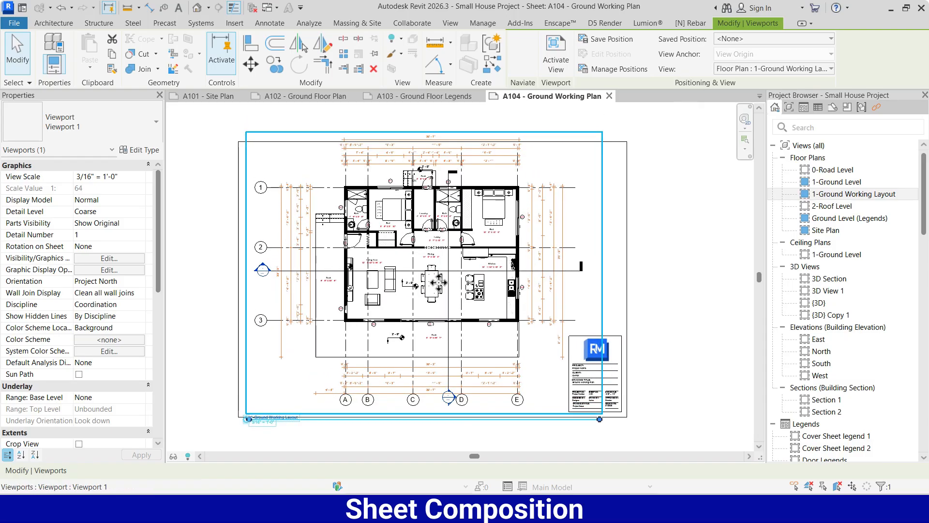
key(Down)
key(Down)
key(Down)
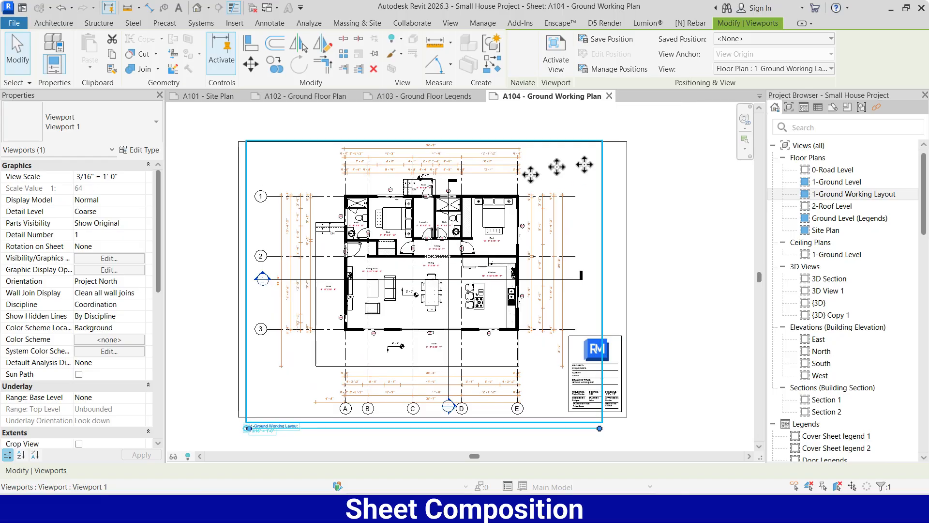
click(670, 214)
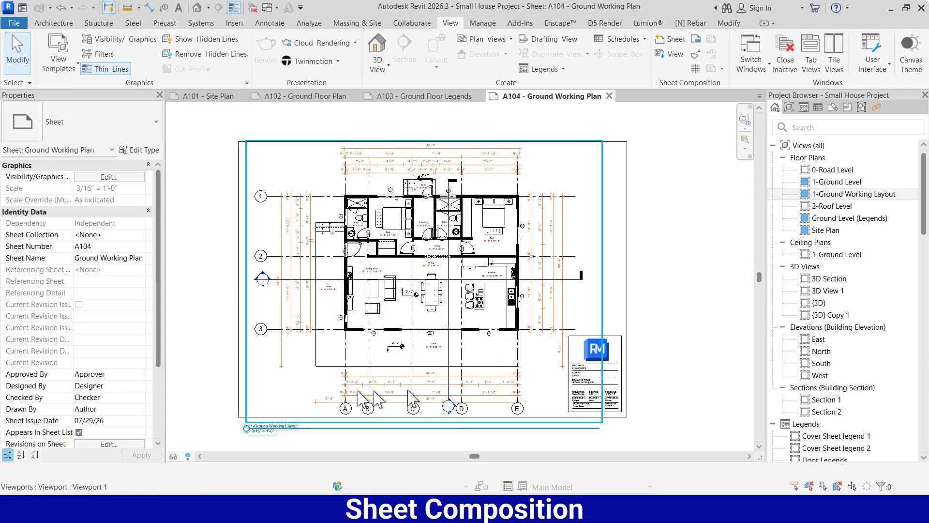
- Move the 1-Ground Working Layout title into the sheet's lower-left corner and shorten its line to stop before grid bubble A
click(300, 434)
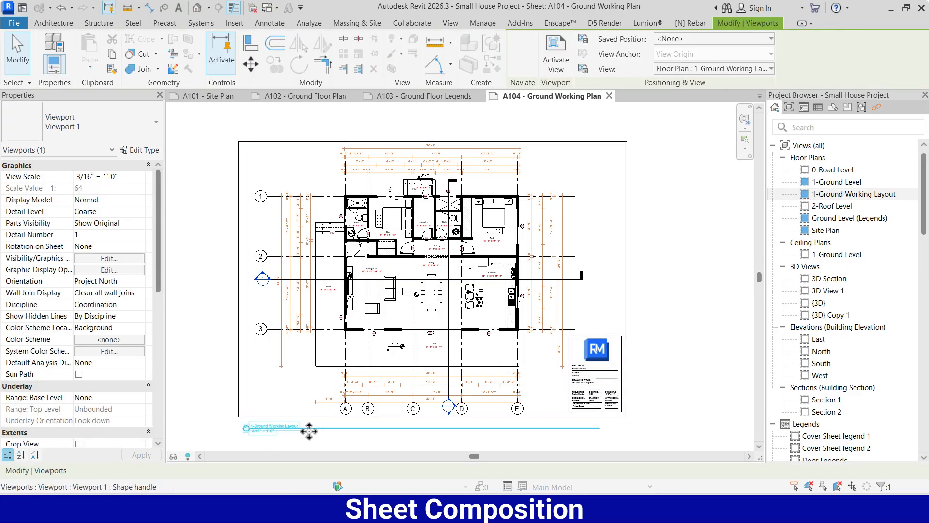
drag(307, 429, 315, 415)
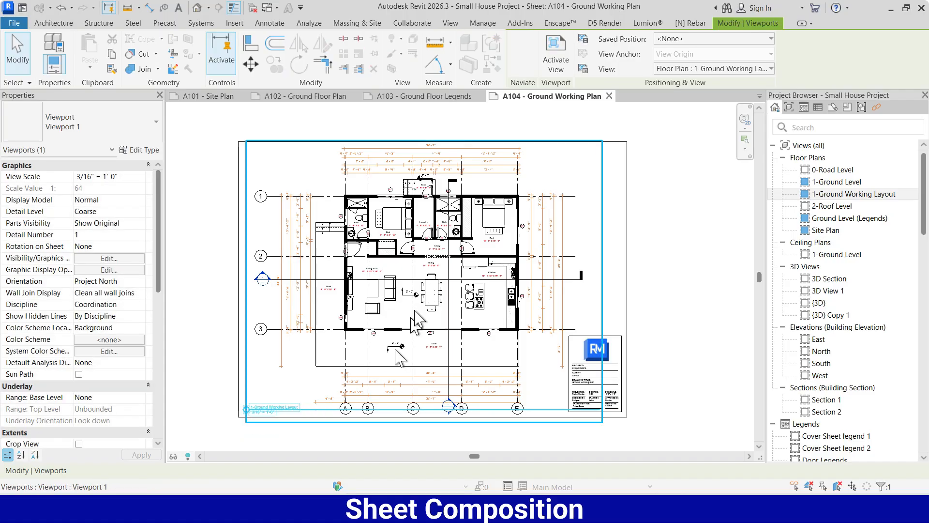
drag(599, 410, 312, 411)
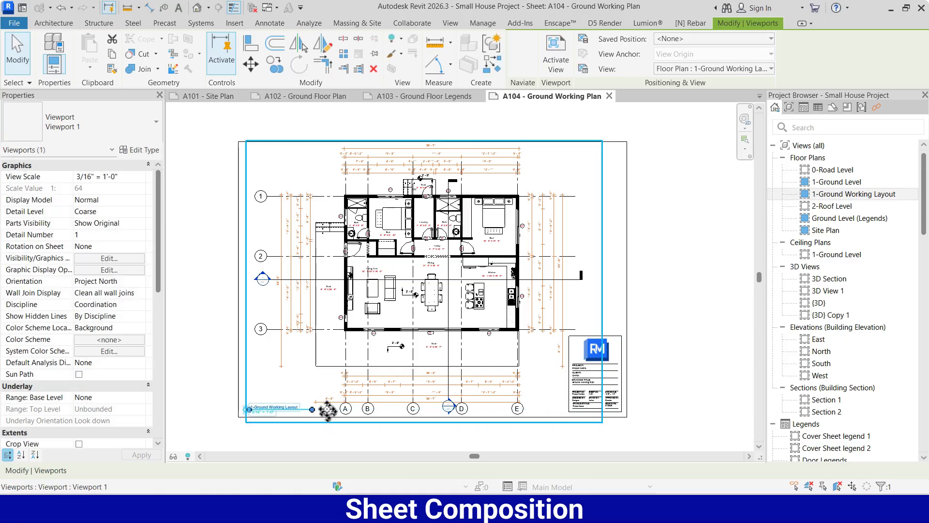
click(203, 358)
click(266, 412)
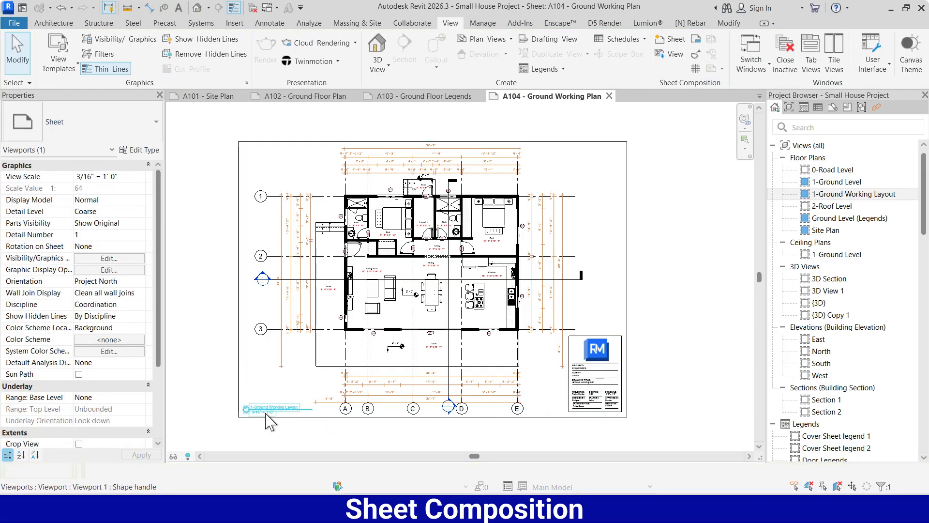
key(Right)
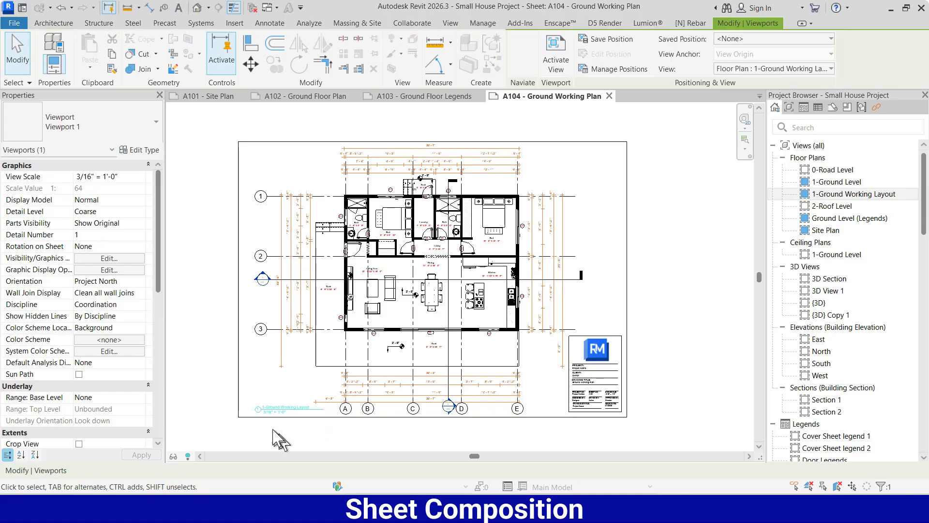
click(201, 352)
- Nudge the 1-Ground Working Layout viewport slightly left on sheet A104
scroll(435, 305, down, 1)
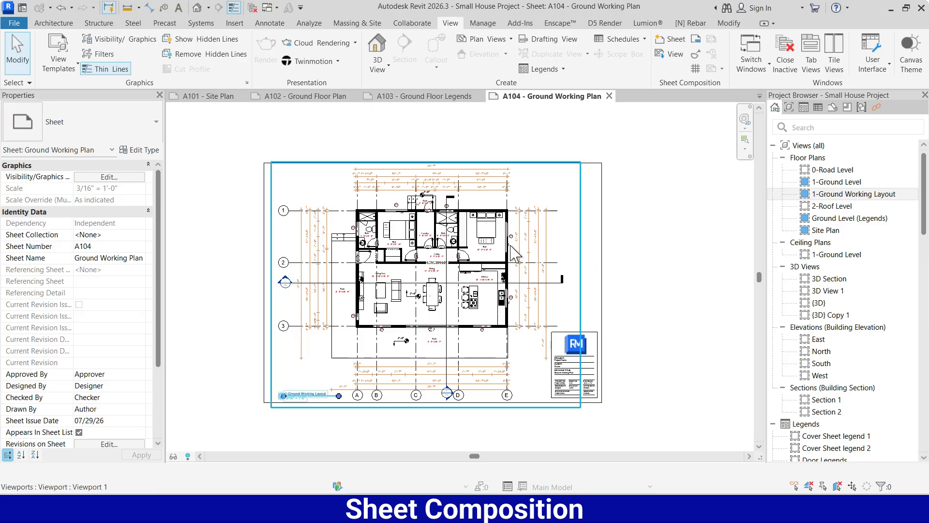
drag(513, 246, 511, 245)
click(616, 289)
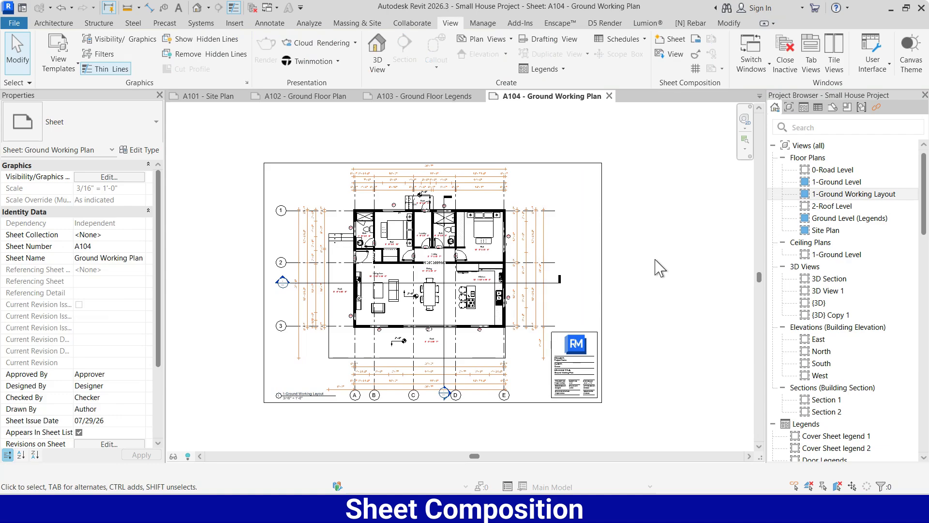
- Open sheet A105-a - Elevations and place the South elevation in the upper part of the sheet
scroll(823, 339, down, 5)
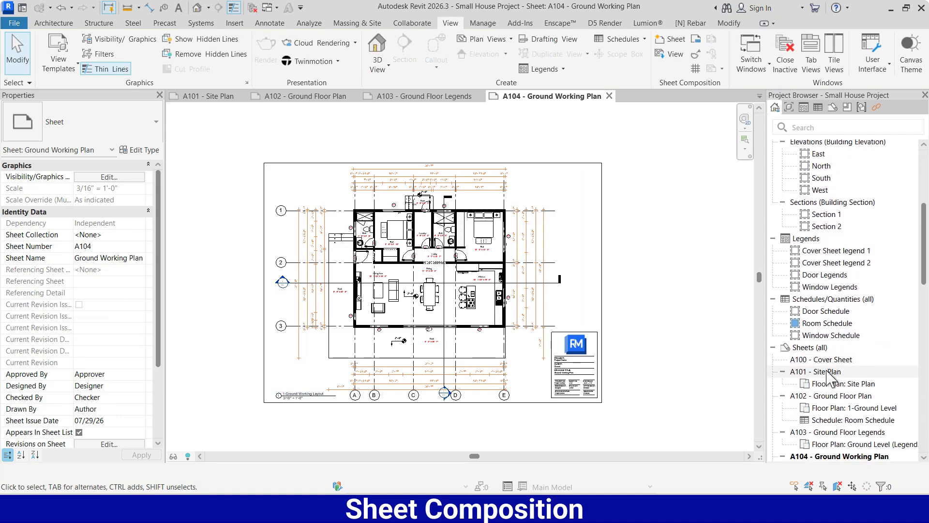
scroll(827, 371, down, 3)
click(824, 365)
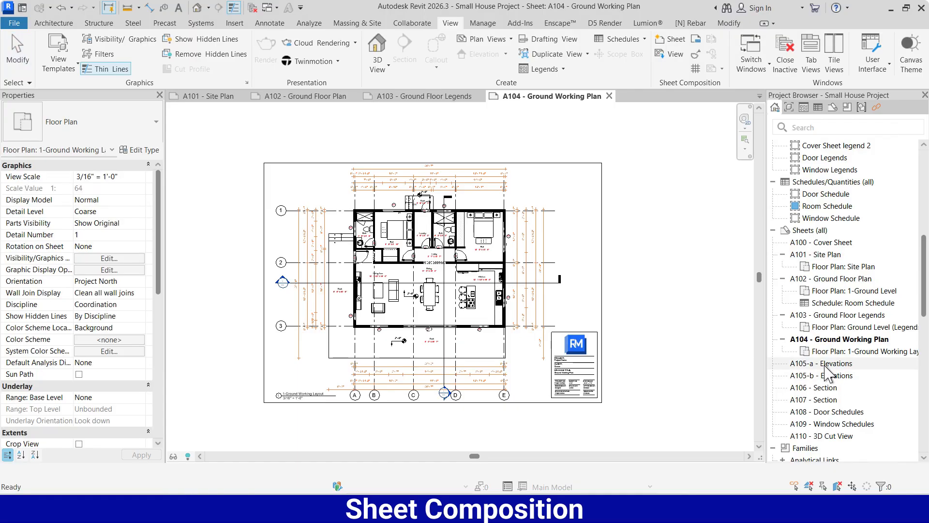
double_click(825, 365)
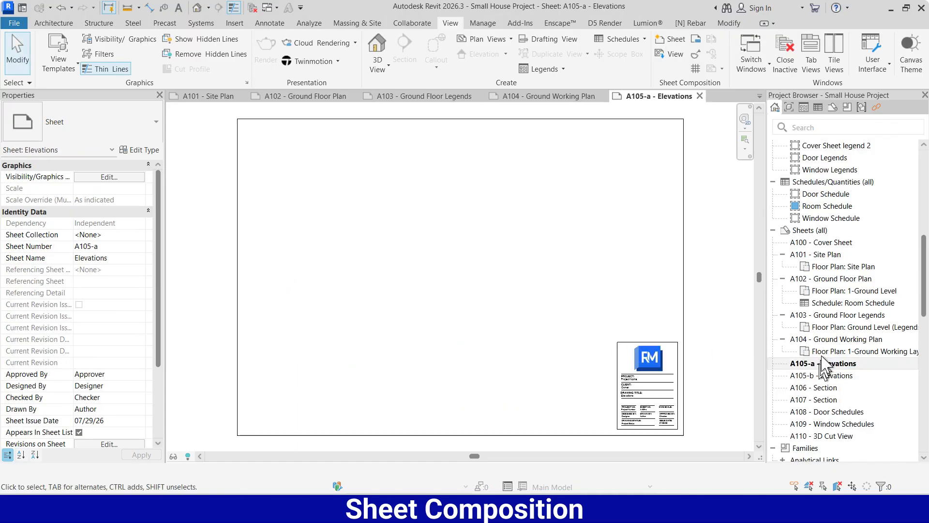
scroll(828, 360, up, 7)
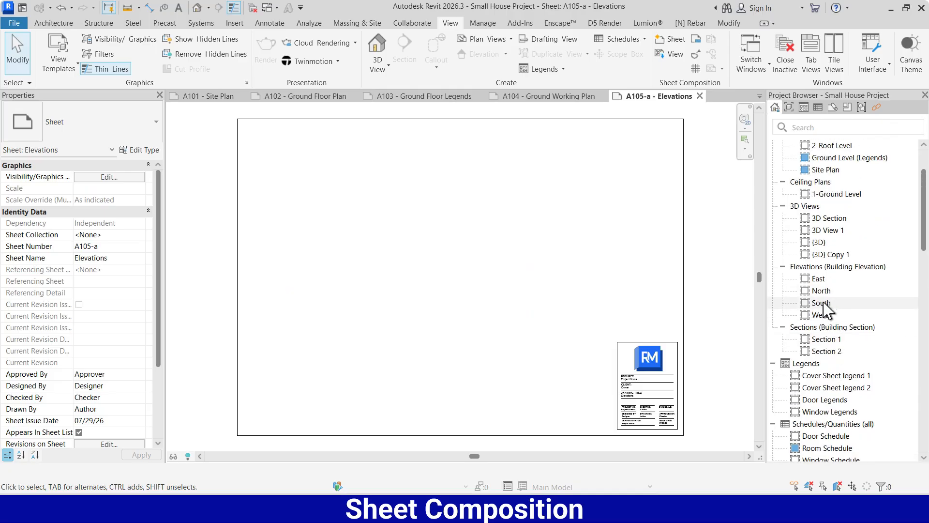
drag(822, 304, 458, 206)
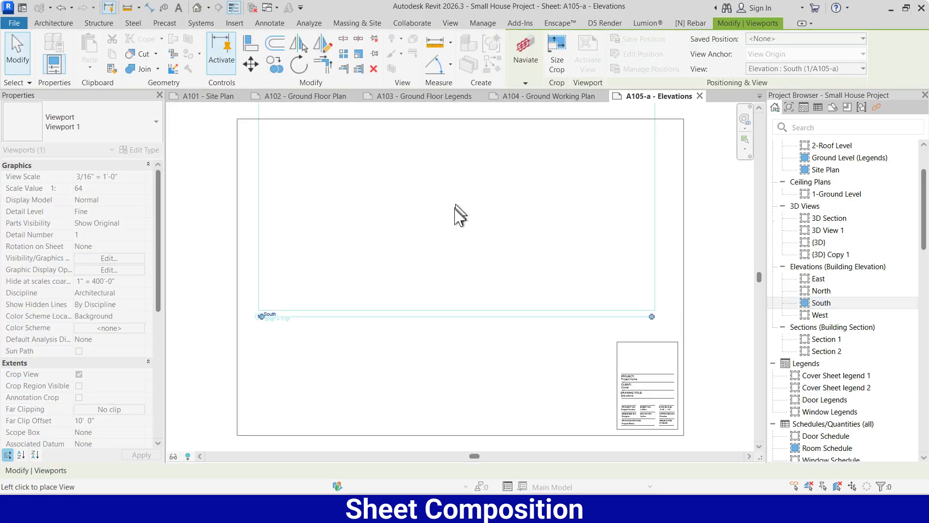
click(454, 227)
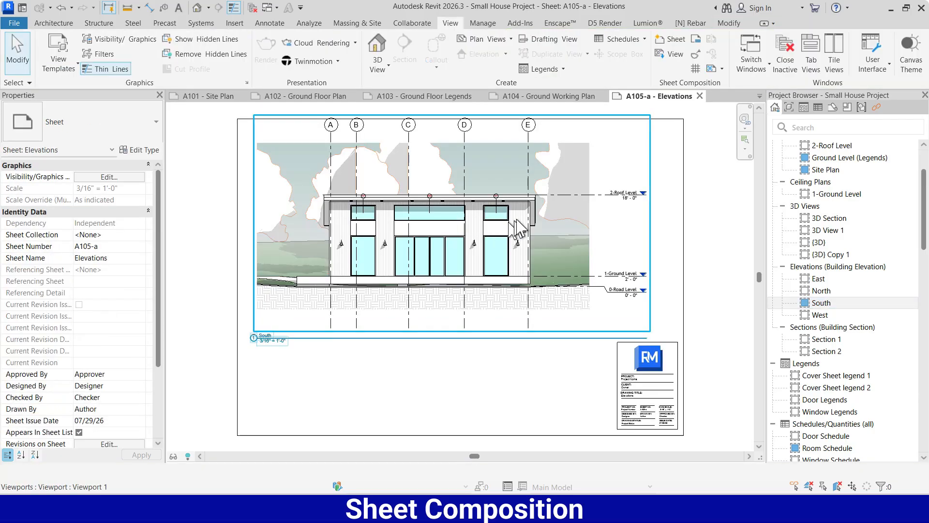
- Try view scales 1/8" = 1'-0" and 1/4" = 1'-0" on the South viewport, and return it to 3/16" = 1'-0"
click(462, 218)
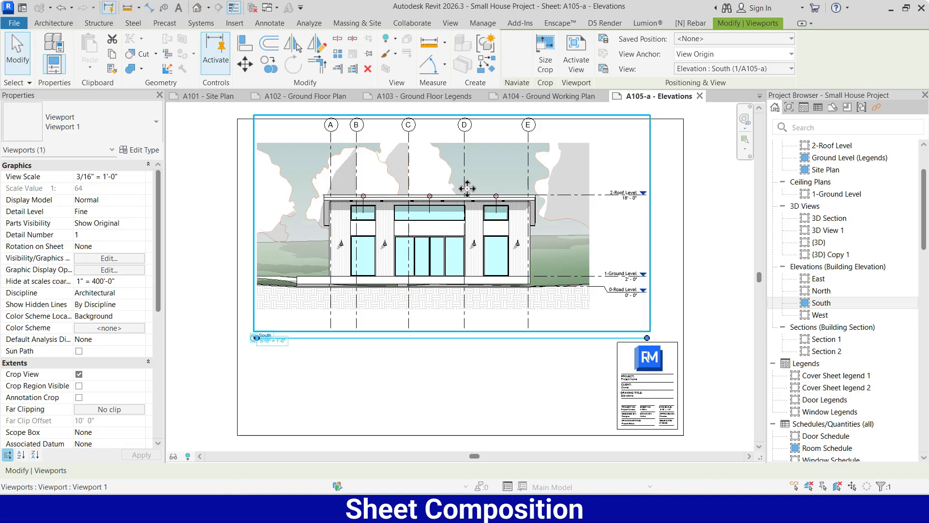
click(140, 176)
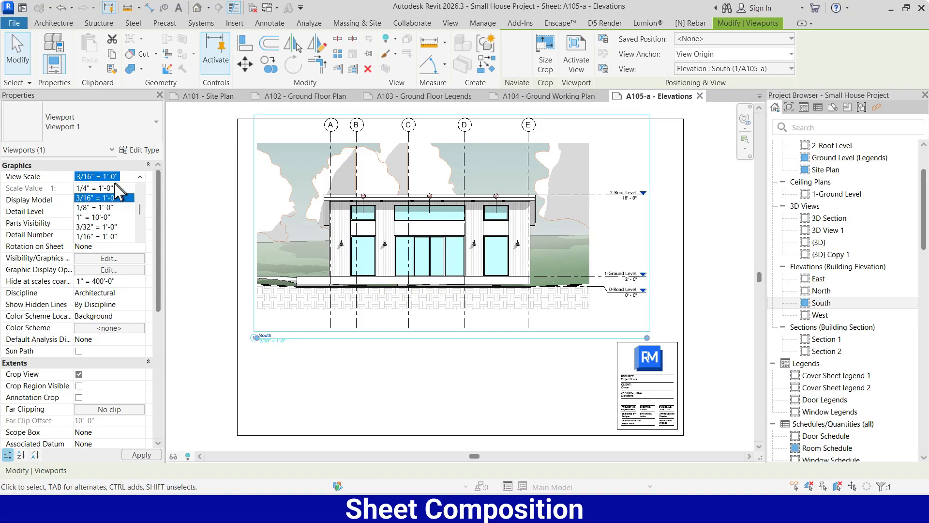
click(98, 208)
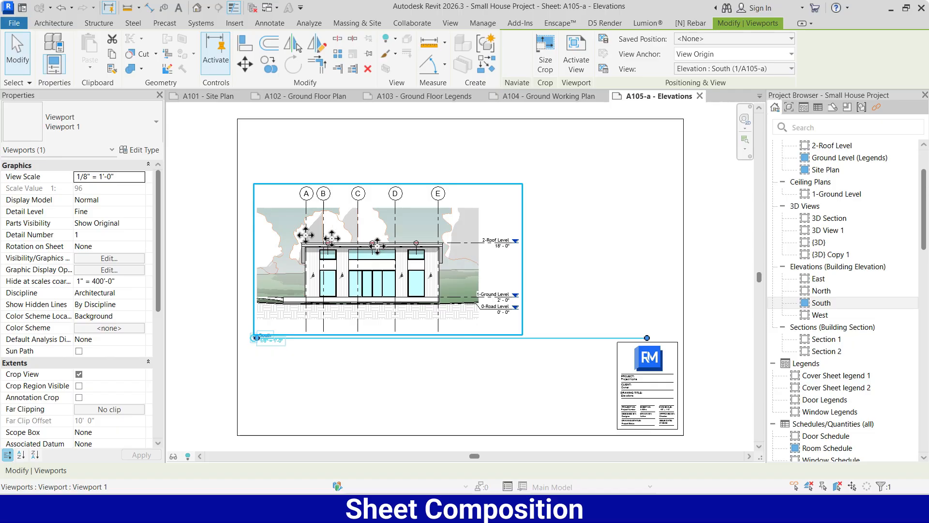
click(140, 176)
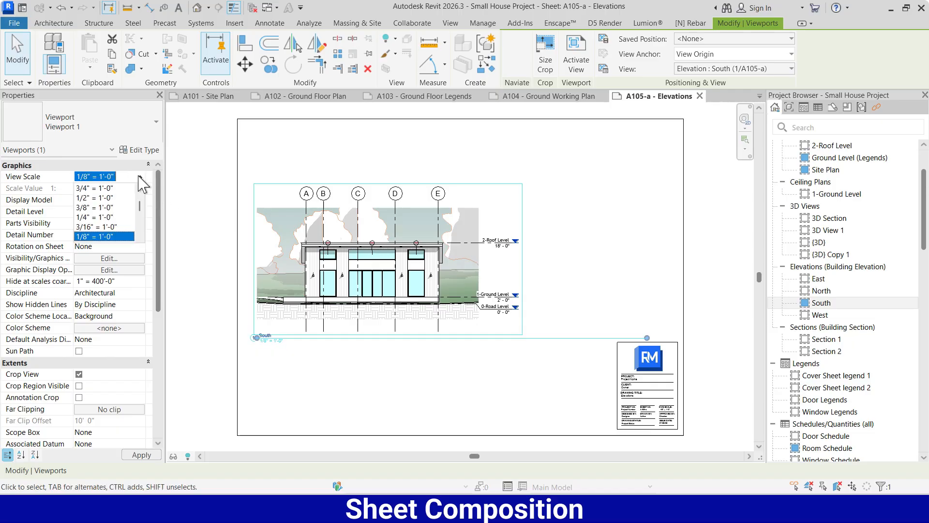
click(94, 216)
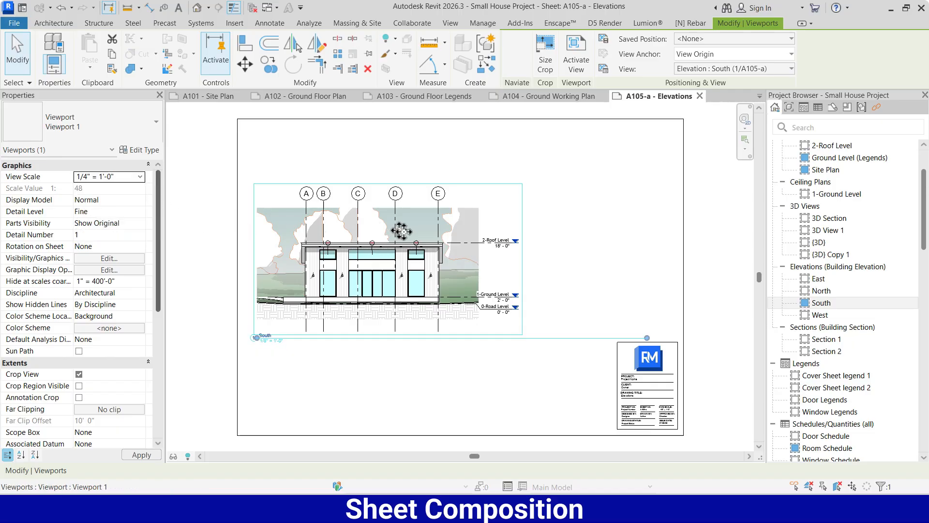
click(138, 177)
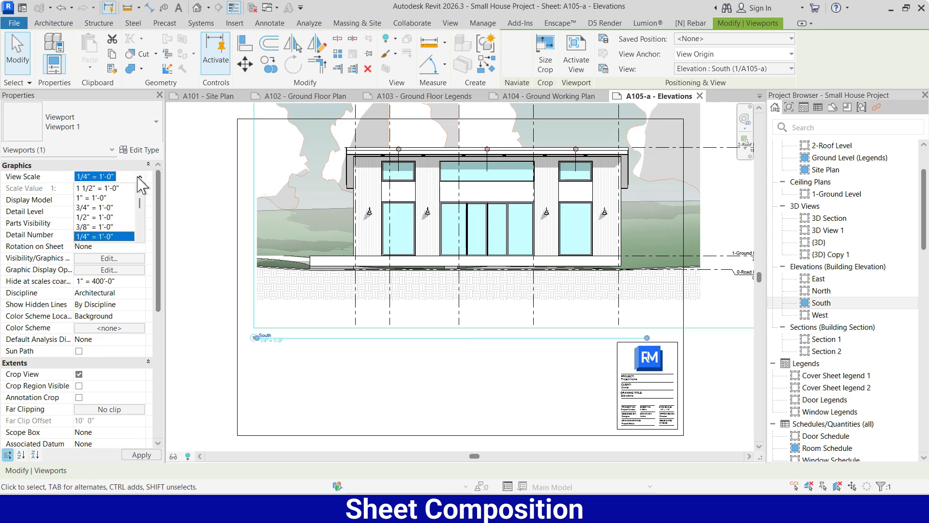
scroll(115, 225, down, 1)
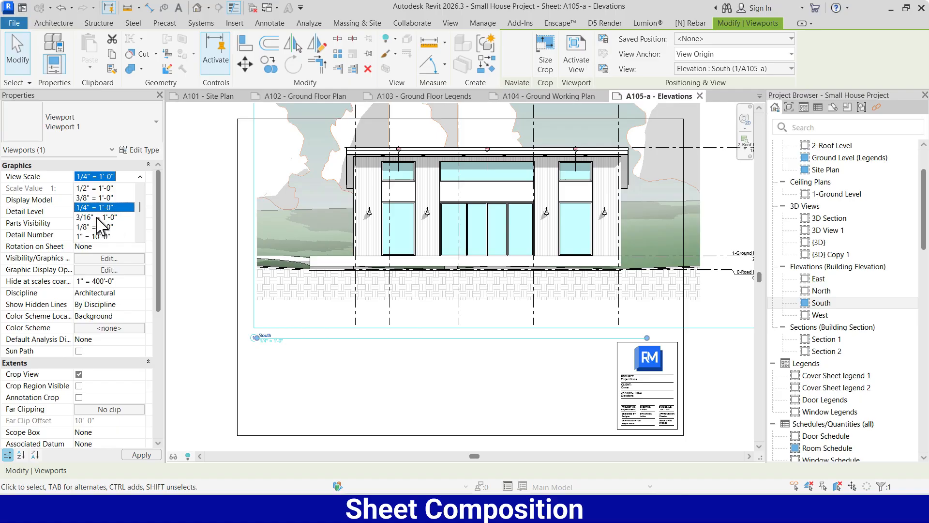
click(104, 217)
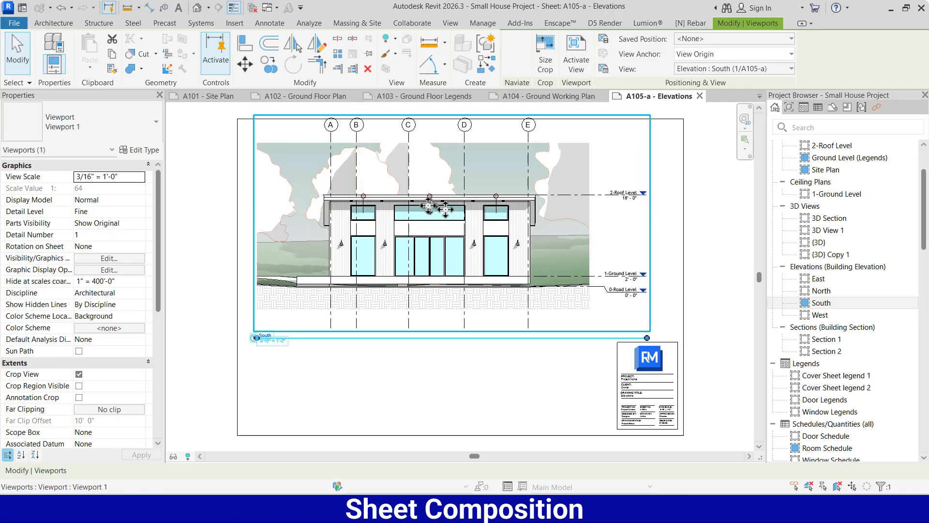
- Activate the South view, show its crop region, and tighten the crop on the left, top and right around the house
double_click(402, 192)
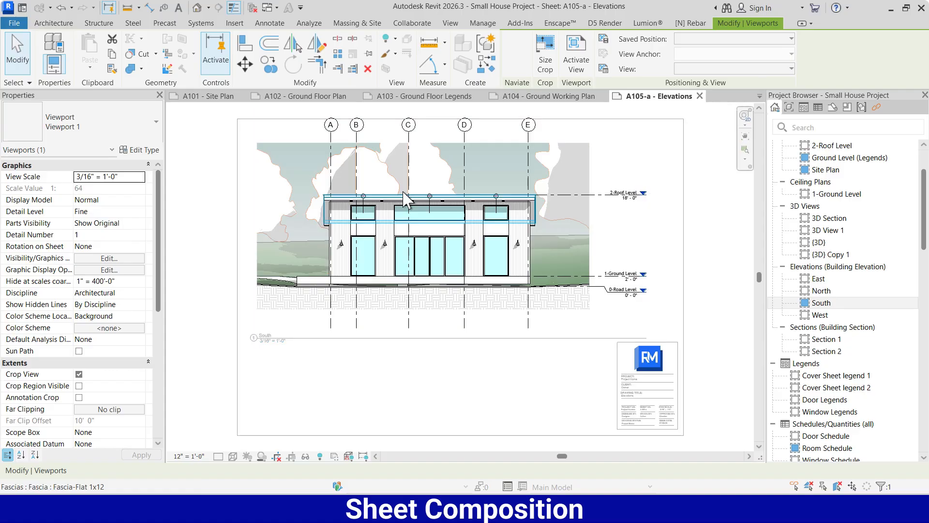
click(79, 386)
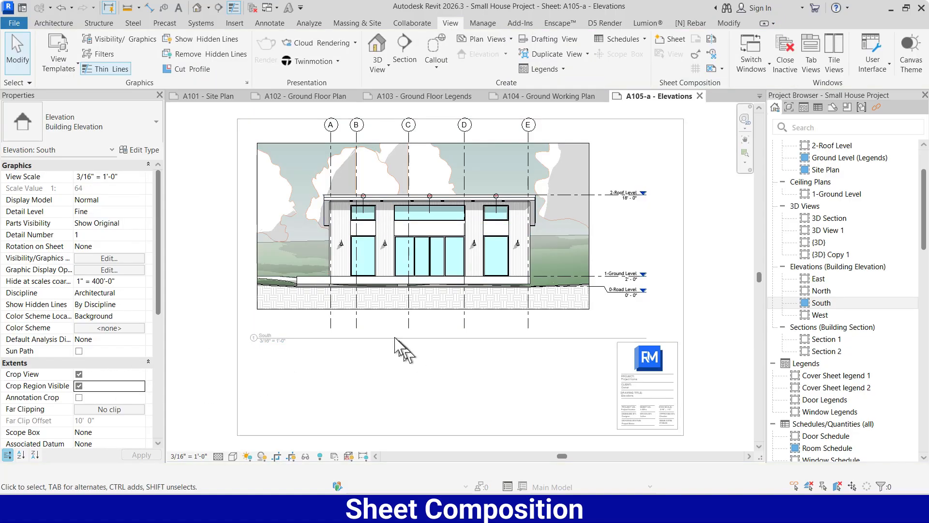
click(258, 239)
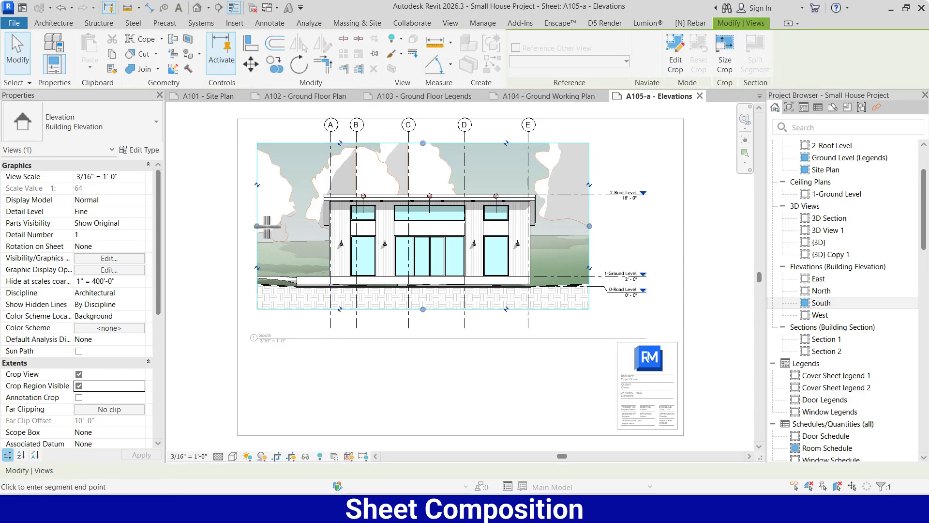
drag(257, 226, 277, 226)
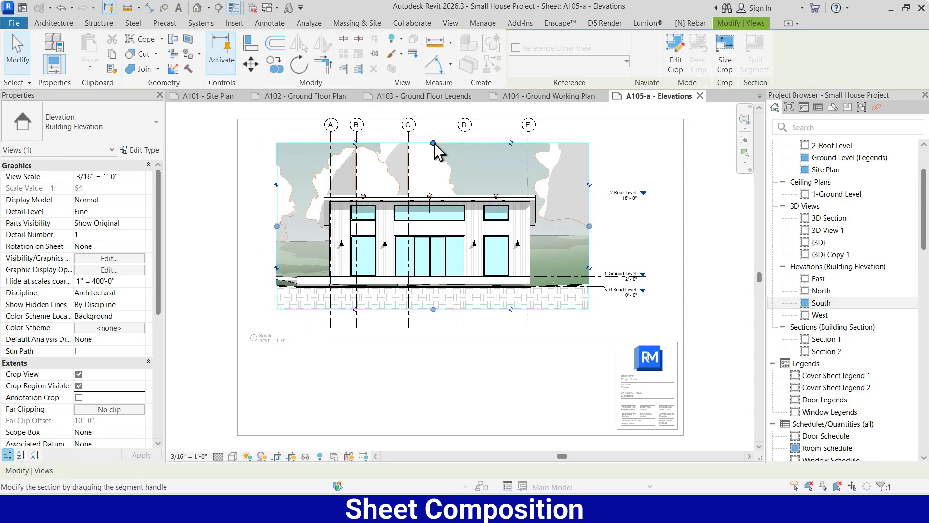
drag(433, 143, 434, 164)
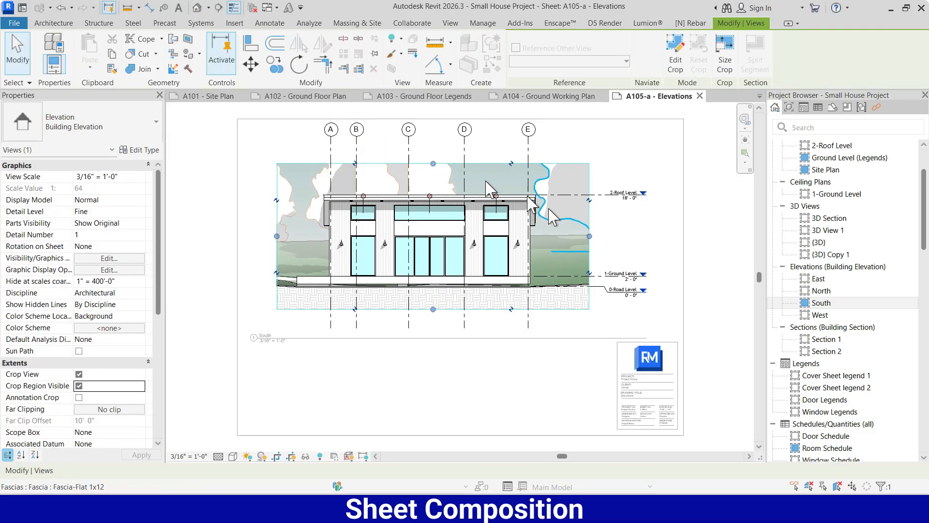
drag(586, 235, 570, 237)
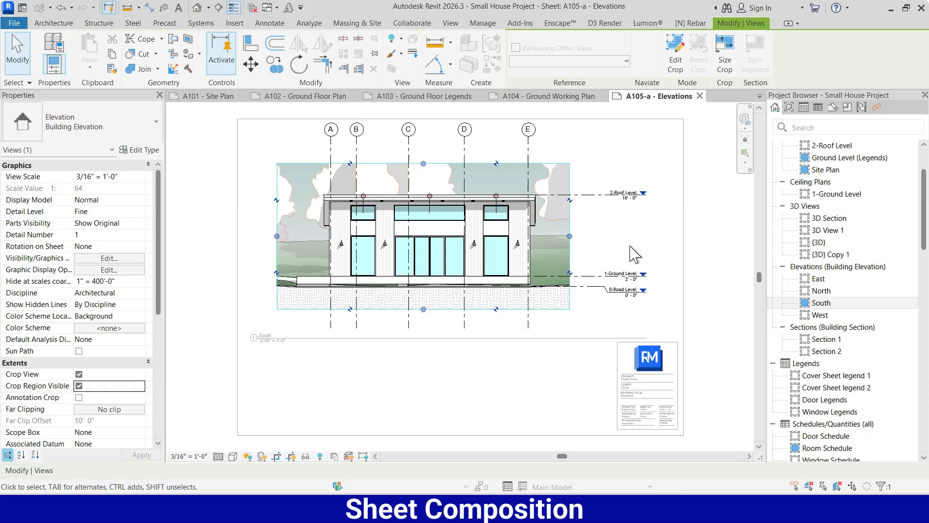
- Pull the level heads in closer to the cropped South elevation, hide the crop region, and deactivate the view
click(629, 194)
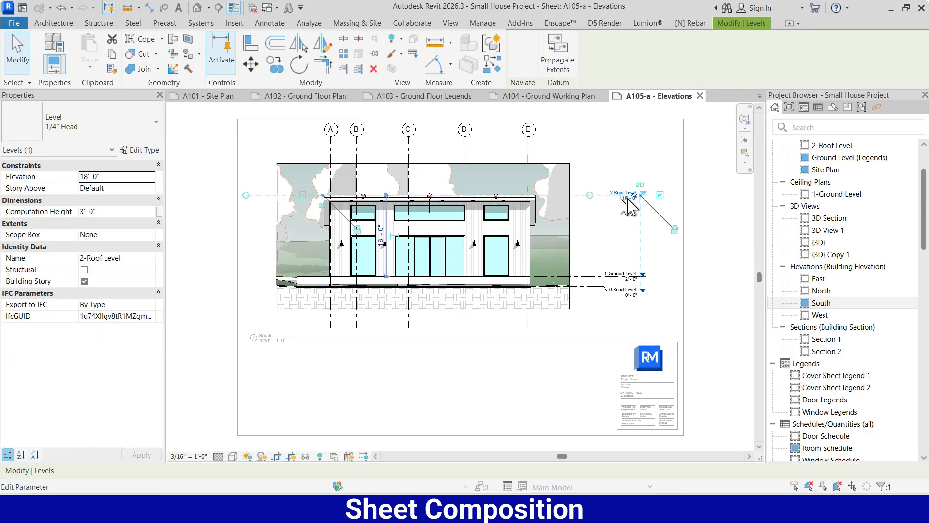
drag(640, 195, 611, 198)
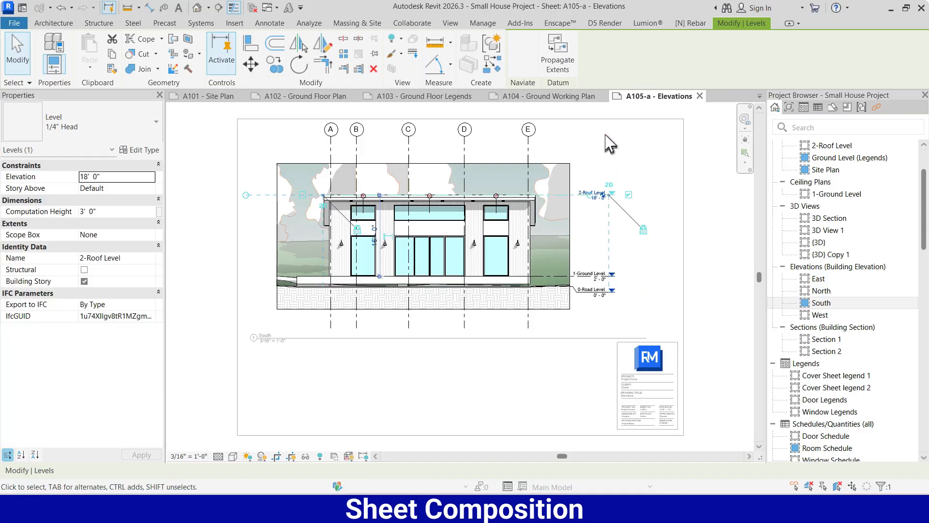
click(609, 142)
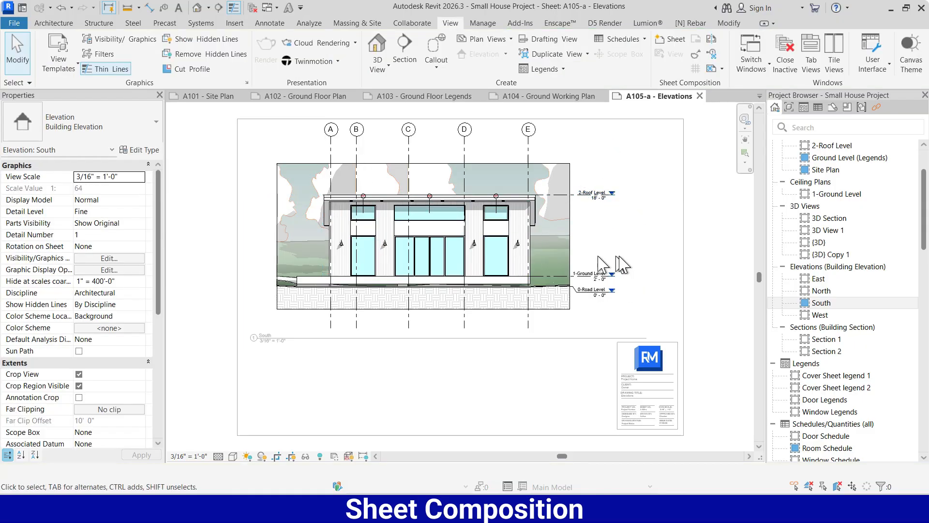
click(79, 386)
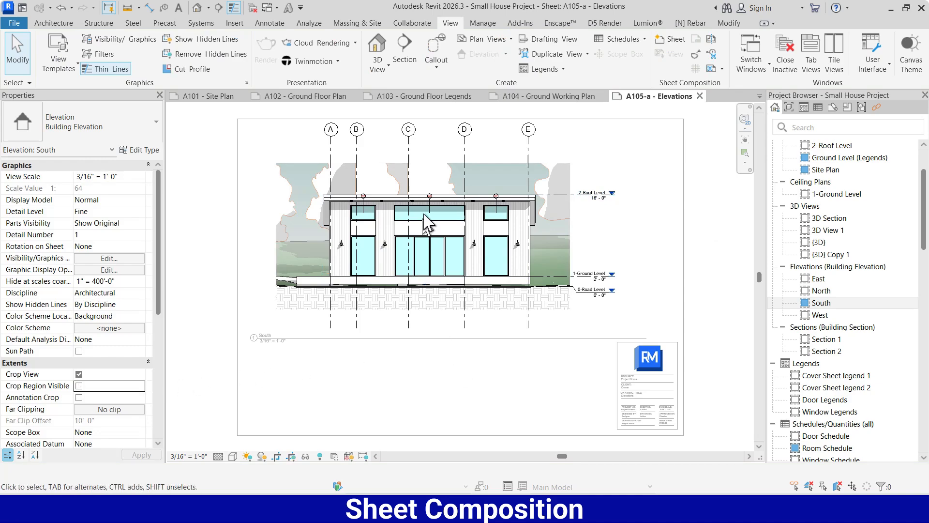
double_click(472, 380)
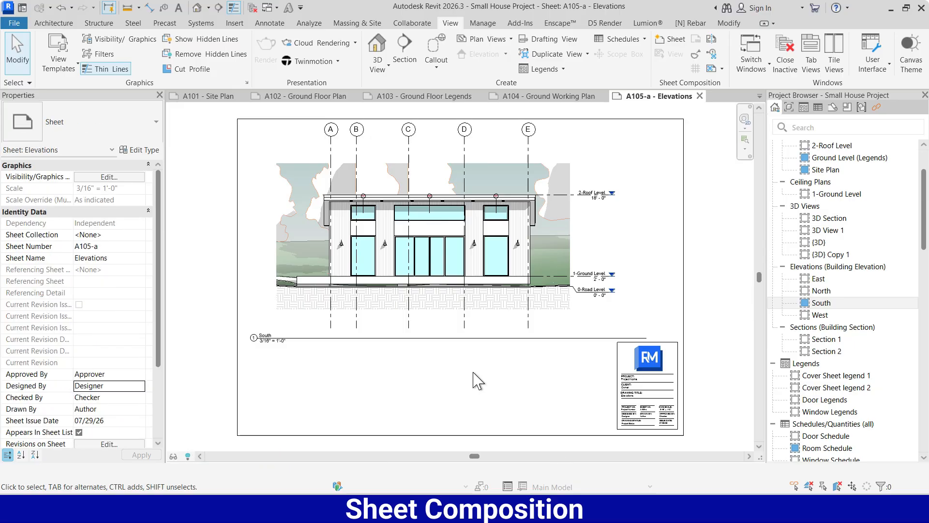
- Within the activated South view, lower the grid bubbles and shorten the grids' lower ends to just below the ground, and deactivate the view
click(443, 246)
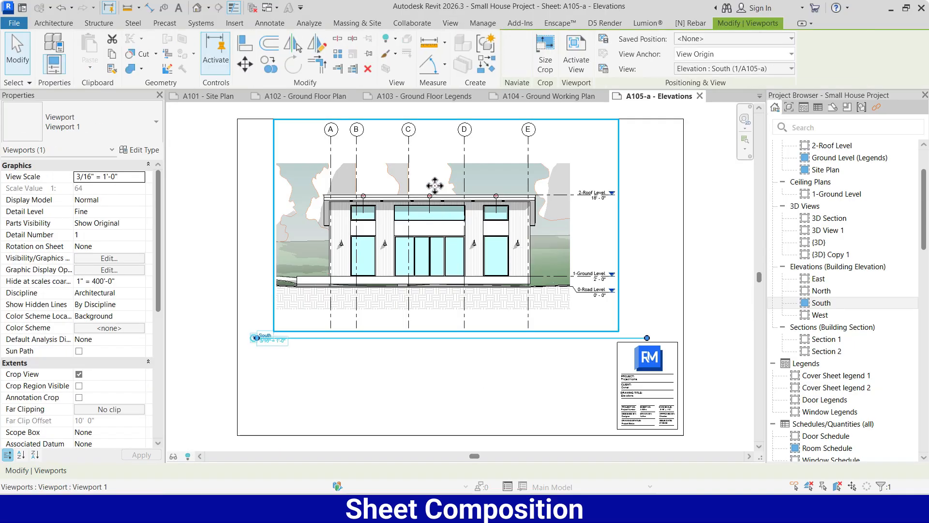
double_click(410, 145)
click(362, 153)
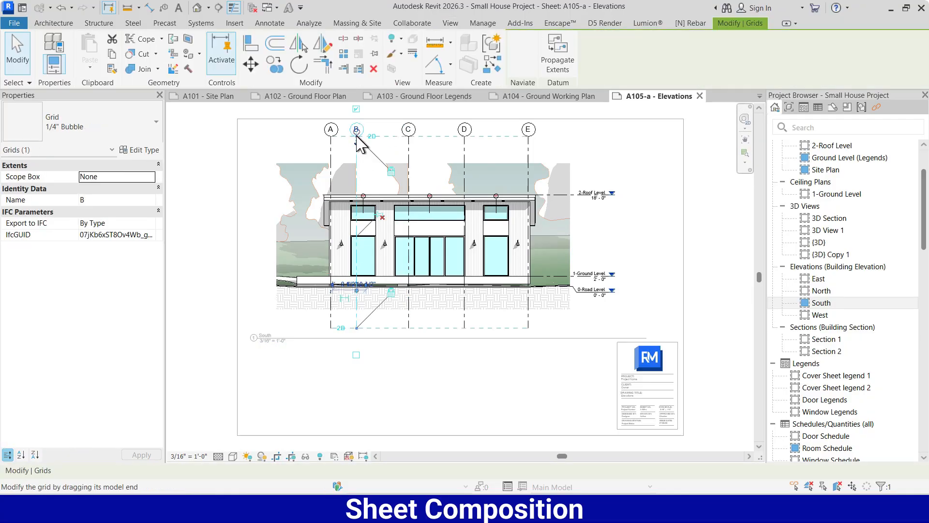
scroll(348, 124, up, 3)
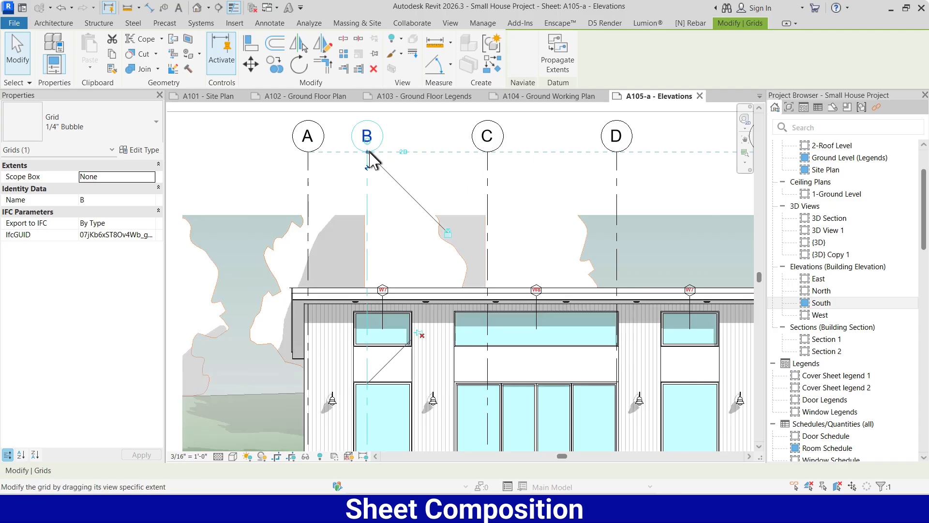
drag(366, 151, 367, 190)
scroll(425, 180, down, 4)
scroll(426, 180, down, 2)
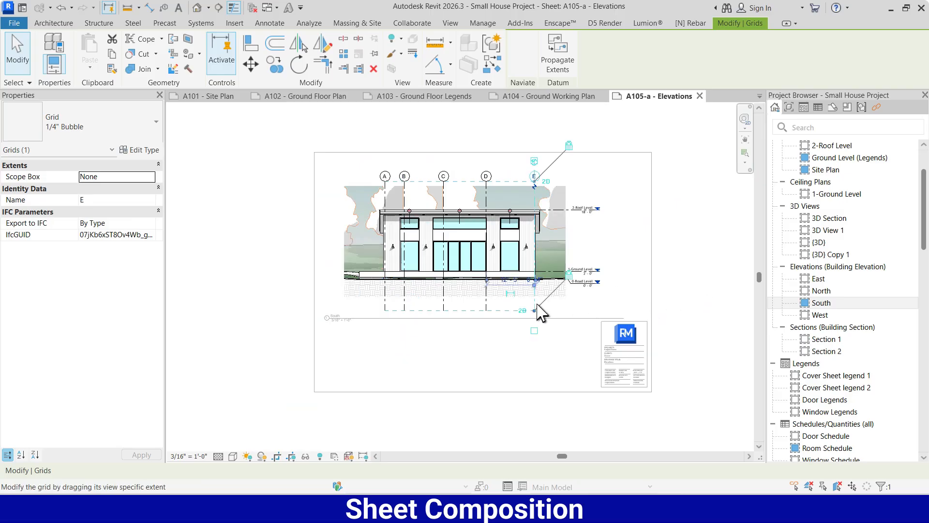
drag(534, 310, 534, 298)
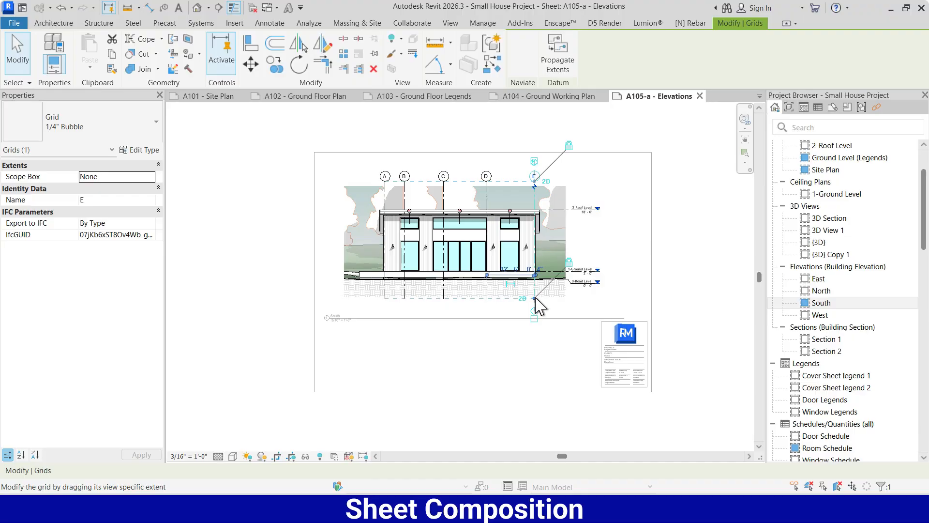
click(699, 239)
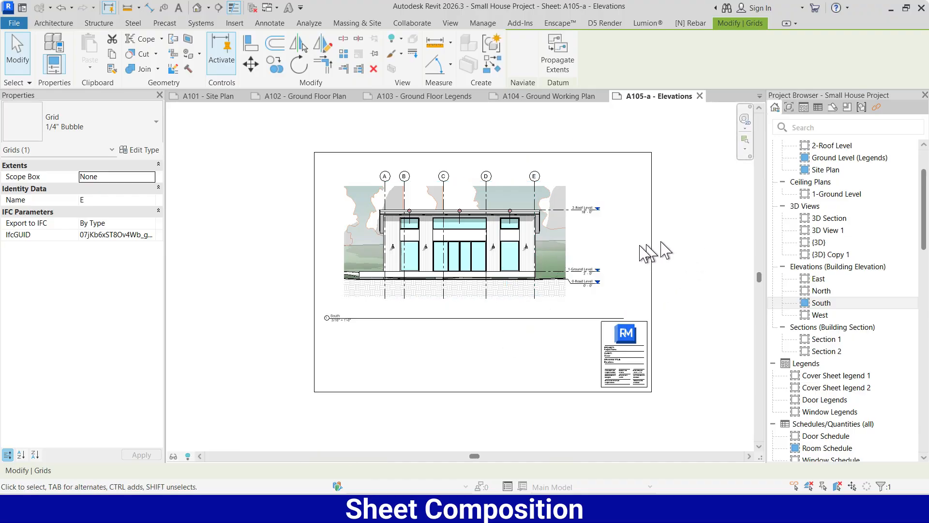
- Nudge the South viewport up and left toward the upper-left corner of sheet A105-a
click(428, 247)
key(Up)
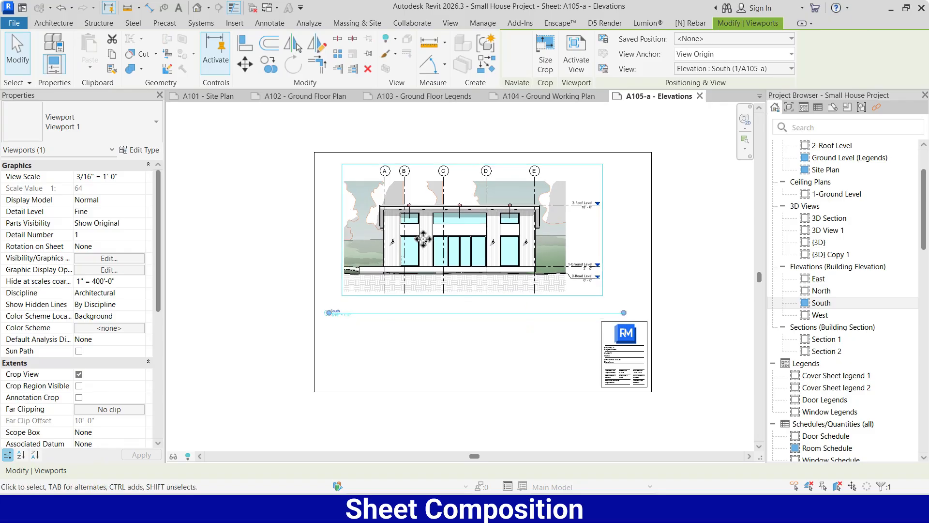
key(Up)
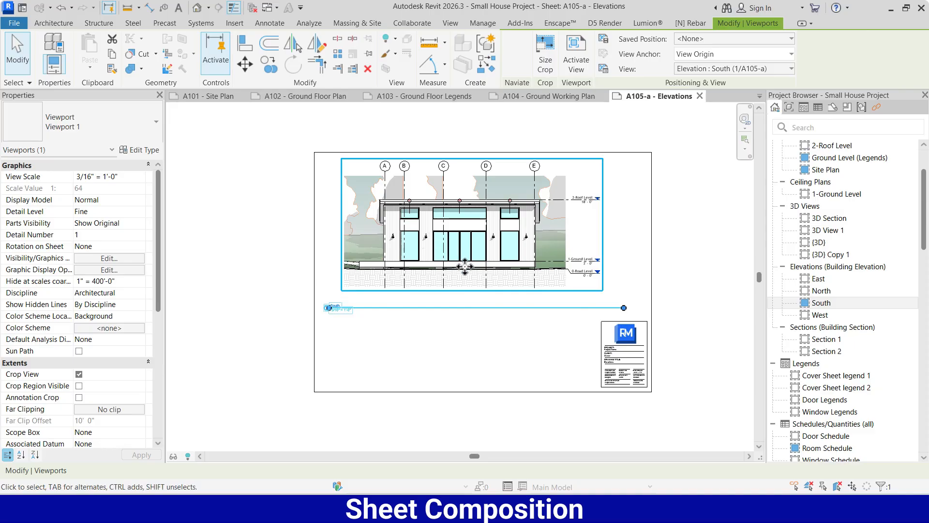
key(Left)
key(Left)
key(Left)
key(Left)
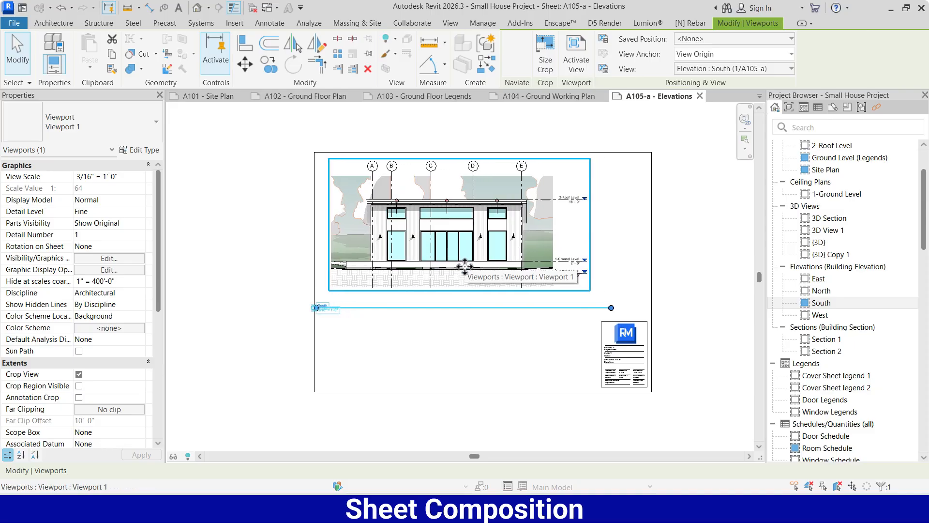
- Move the South view title up to just below the elevation and shorten its line to the drawing's width
click(489, 366)
click(356, 309)
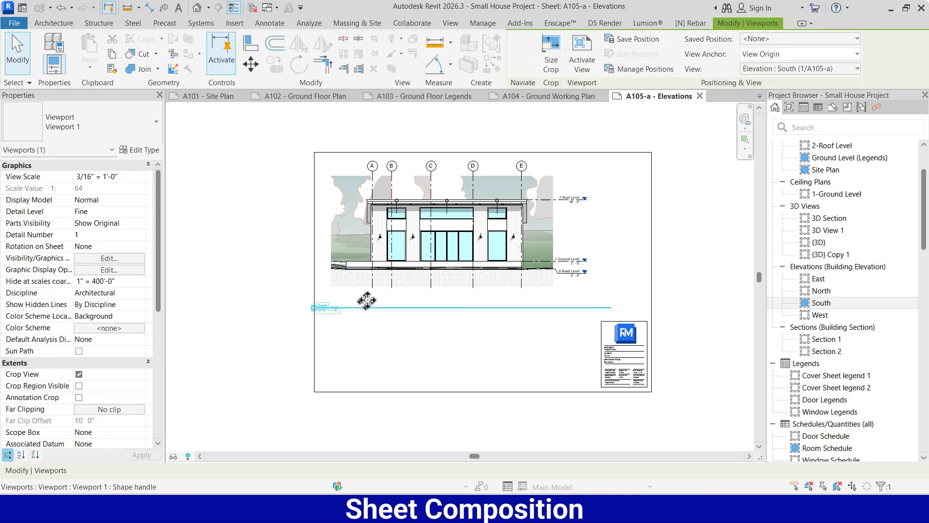
drag(366, 300, 373, 295)
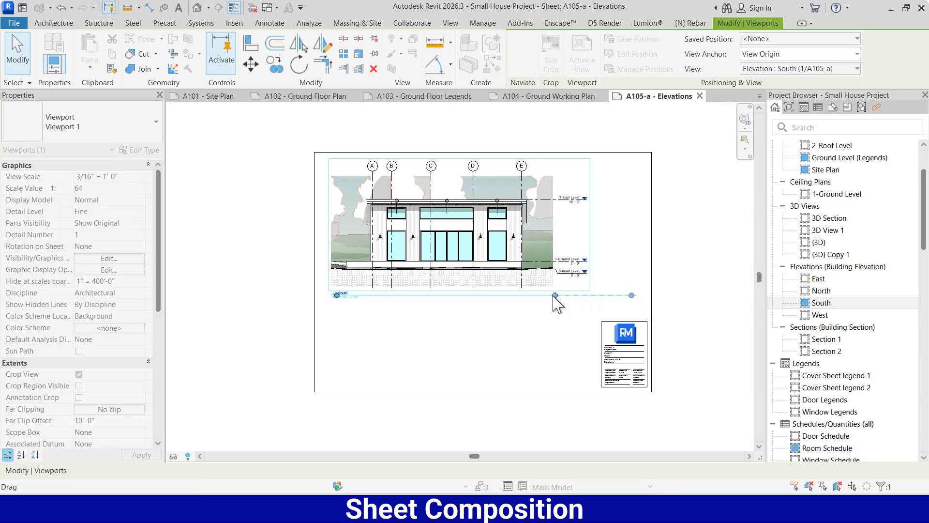
drag(554, 296, 555, 295)
click(529, 341)
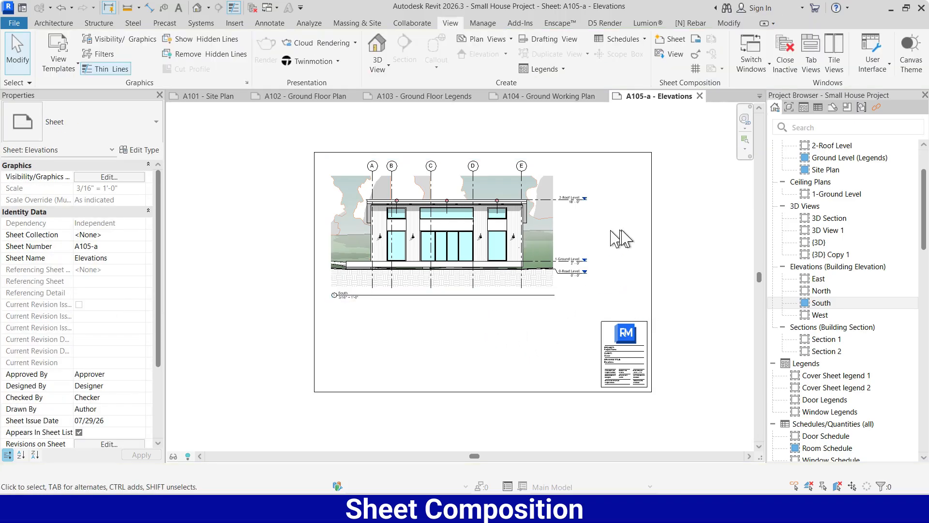
- Nudge the South viewport up on sheet A105-a to make room below it
click(519, 242)
key(Up)
key(Up)
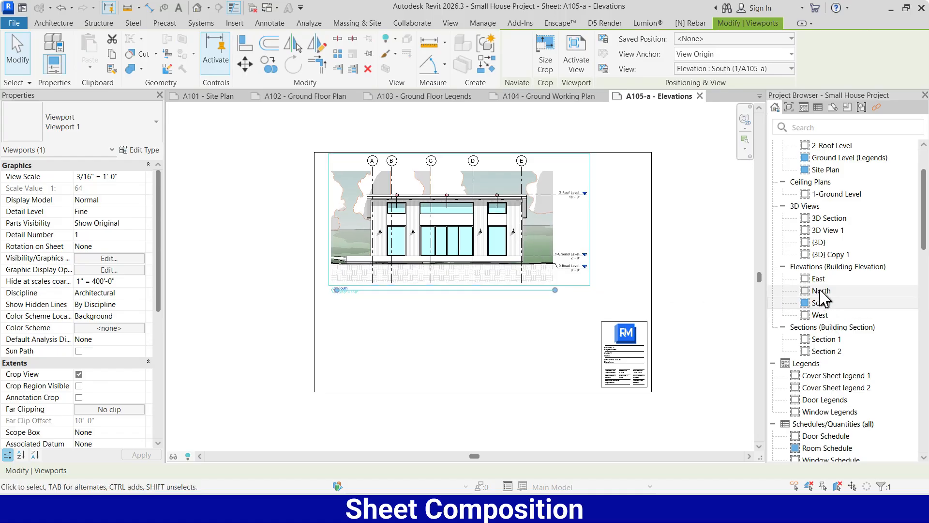
- Place the North elevation on sheet A105-a below the South elevation
drag(821, 291, 711, 321)
drag(453, 338, 452, 339)
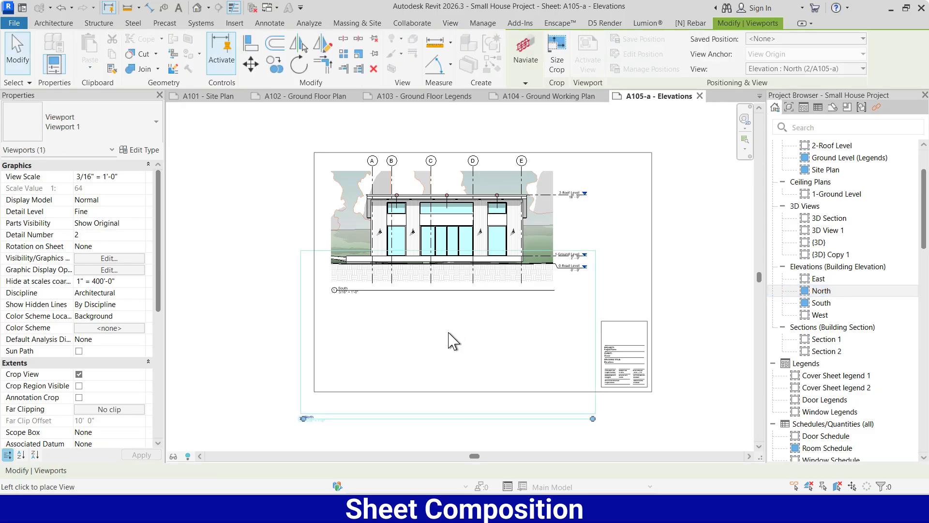
click(453, 339)
scroll(544, 295, down, 1)
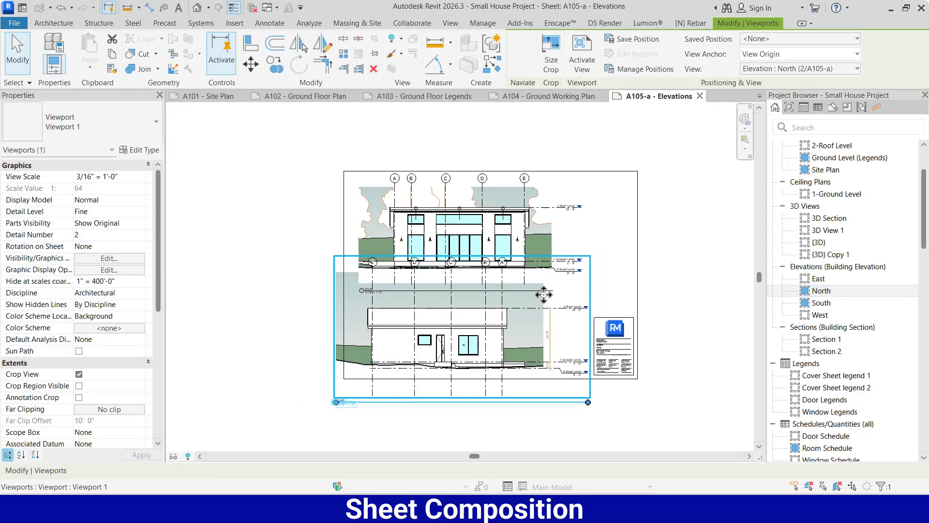
scroll(398, 361, up, 1)
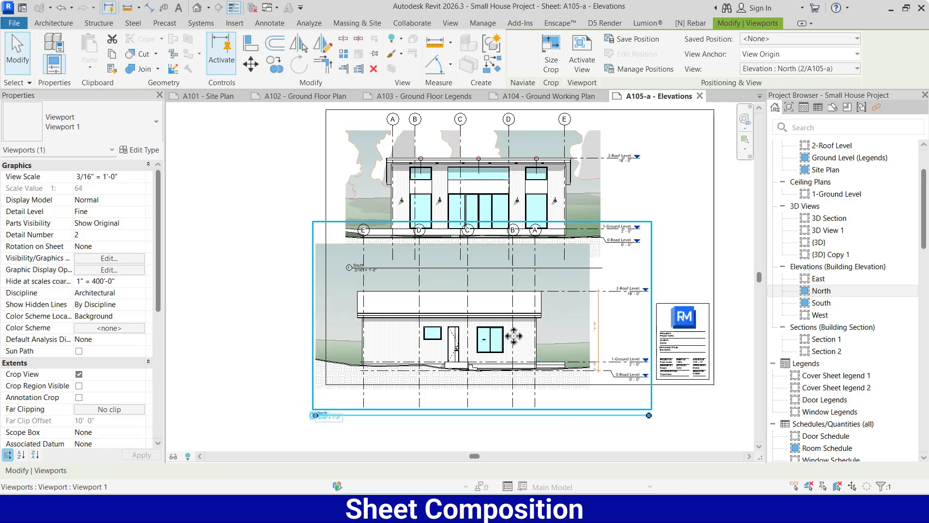
- Activate the North view, show its crop region, tighten the crop at the top, bottom and left, and deactivate the view
double_click(483, 317)
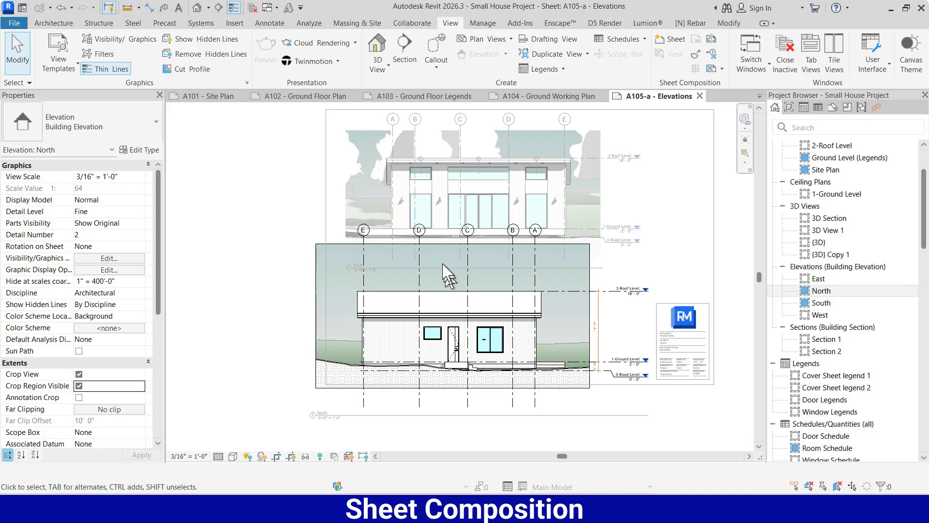
click(439, 245)
drag(452, 244, 451, 279)
drag(452, 388, 452, 377)
drag(315, 328, 347, 325)
click(276, 297)
- Nudge the North viewport right and pull in its right crop edge so both sides line up with the South elevation
click(366, 303)
key(Right)
key(Right)
double_click(415, 305)
drag(615, 326, 602, 326)
scroll(455, 213, down, 1)
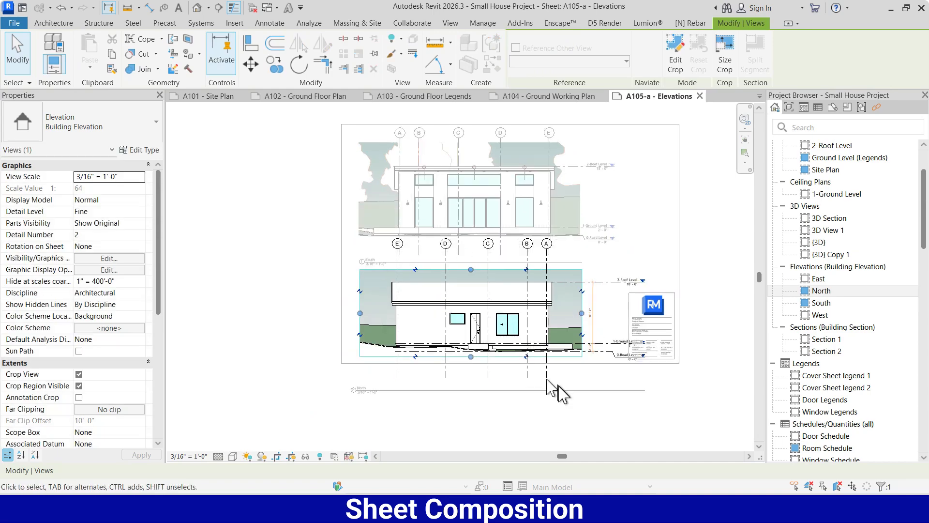
- Lower the North view's grid bubbles to just above the roof, hide its crop region, and move the deactivated viewport slightly up
click(401, 261)
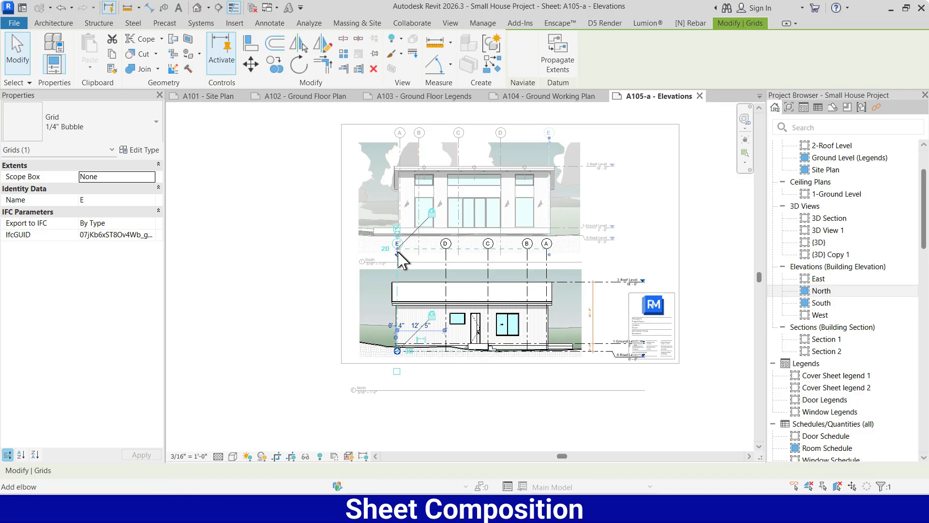
scroll(404, 257, up, 4)
scroll(355, 312, down, 4)
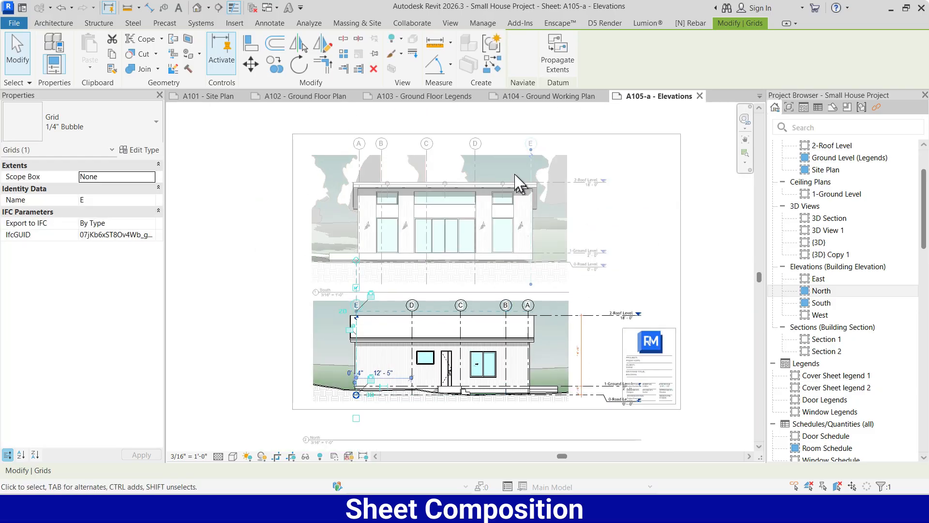
key(Escape)
click(501, 331)
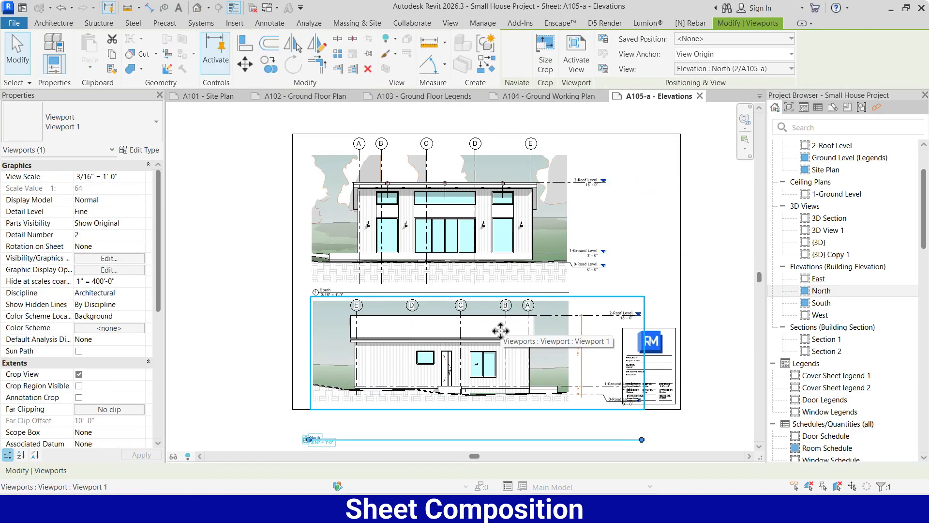
drag(500, 331, 501, 325)
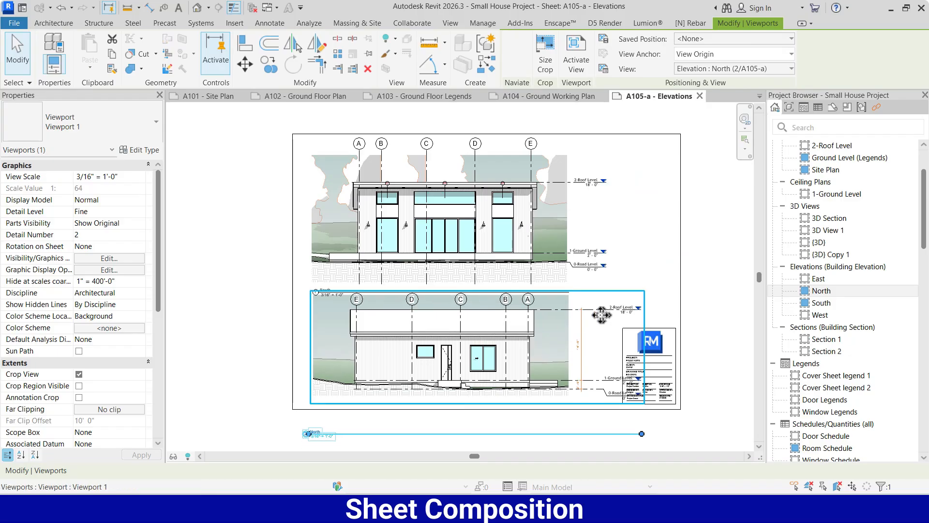
- Activate the South view, show its crop region, and tighten the crop at the top and bottom
click(438, 173)
double_click(427, 157)
click(79, 386)
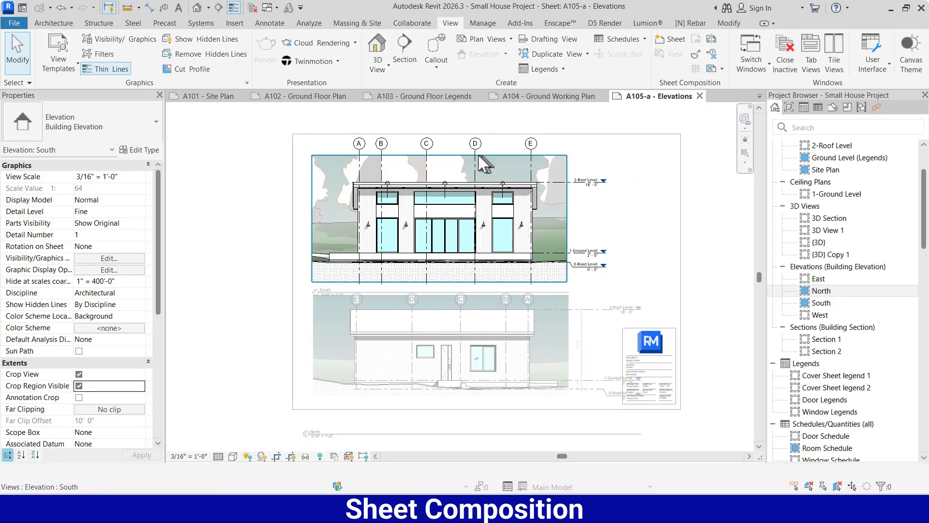
click(440, 165)
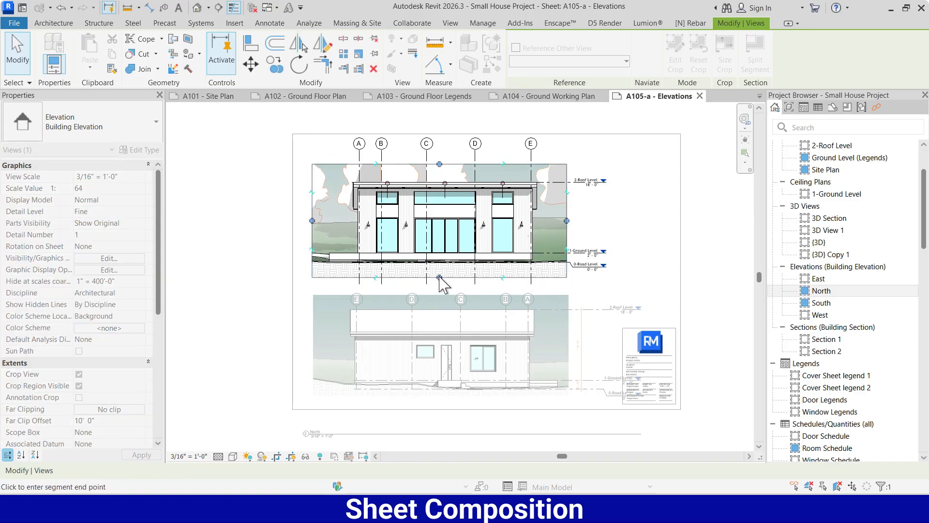
- Lower the South view's grid bubbles toward the roof, hide the crop region, and deactivate the view
click(426, 156)
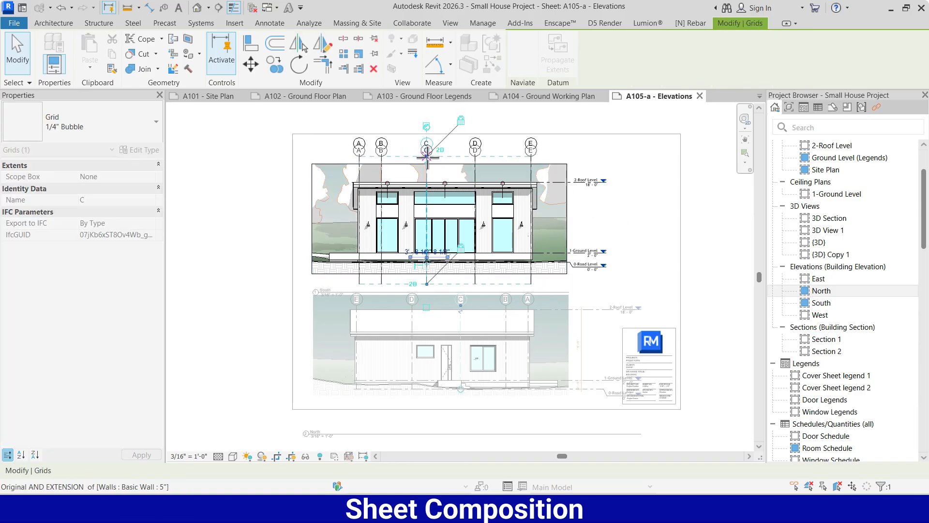
drag(426, 159, 427, 161)
key(Escape)
click(78, 387)
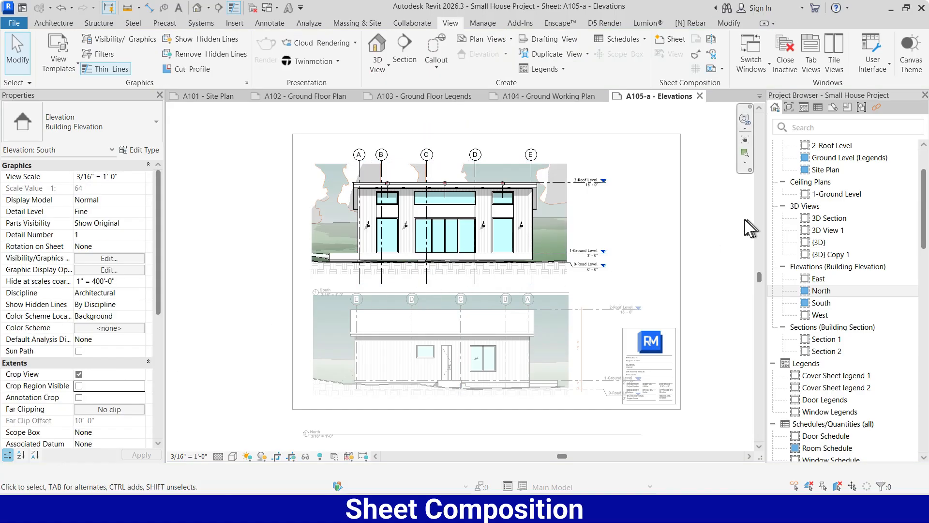
double_click(745, 221)
- Move the South viewport up on the sheet and shift the North viewport slightly up beneath it
click(456, 229)
drag(456, 229, 456, 220)
click(424, 331)
drag(424, 331, 425, 329)
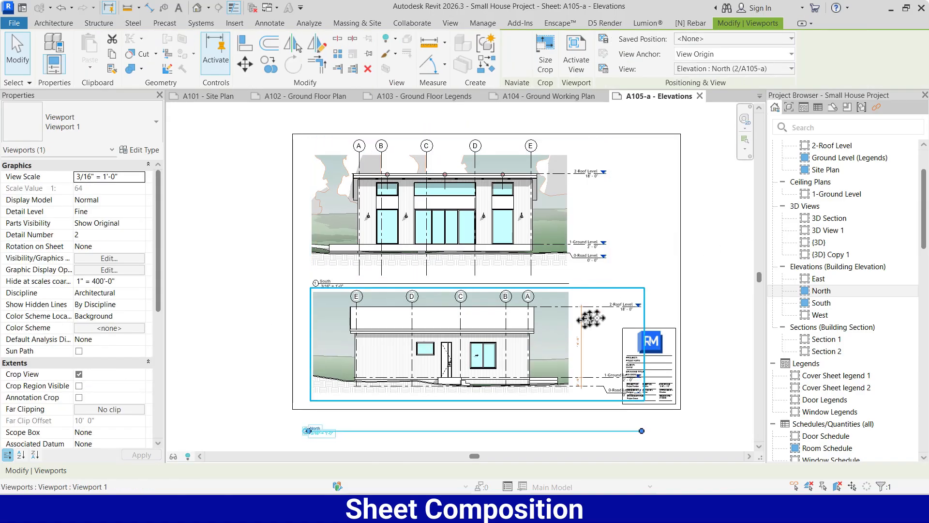
- Activate the North view, pull its level heads in closer to the elevation in line with the South ones, and deactivate it
double_click(609, 307)
click(610, 307)
drag(636, 306, 603, 307)
double_click(646, 259)
- Move the North view title up to just below its elevation and shorten its line to the drawing's width
click(355, 432)
drag(356, 431, 365, 402)
drag(651, 402, 569, 402)
click(512, 428)
middle_drag(633, 214, 652, 230)
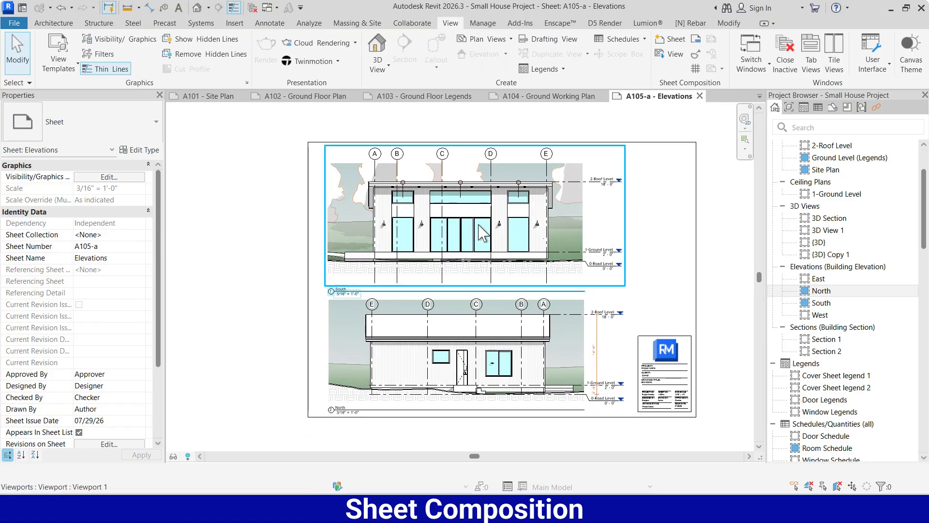
scroll(389, 306, down, 1)
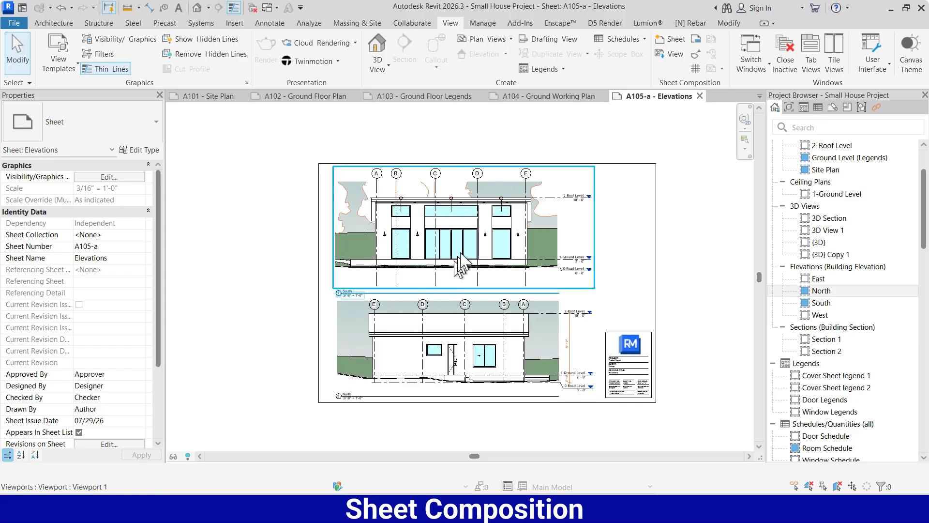
scroll(461, 251, up, 2)
scroll(455, 239, down, 1)
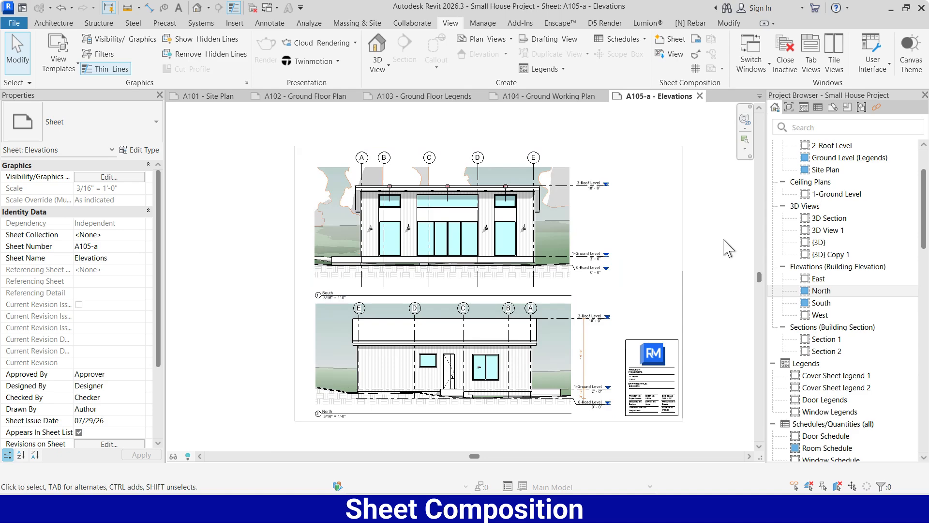
- Open sheet A105-b - Elevations and place the West elevation in its upper part
scroll(816, 334, down, 10)
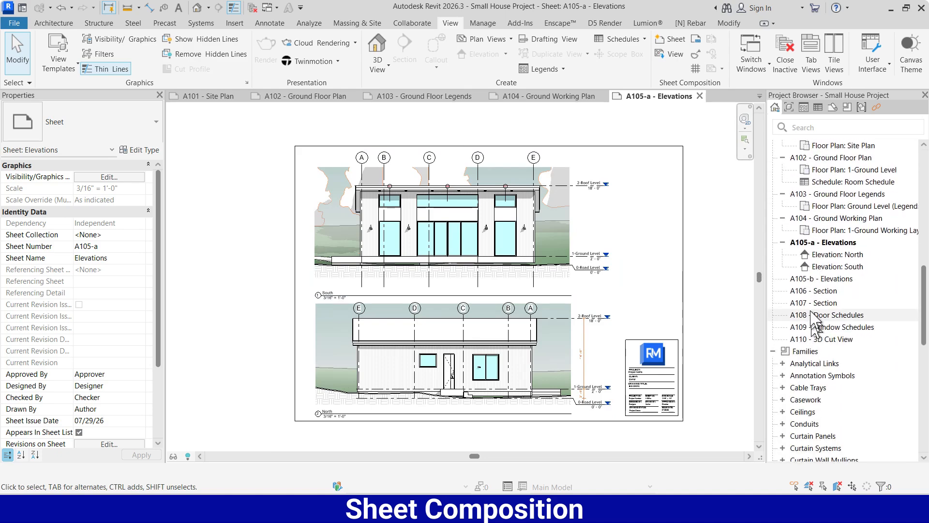
double_click(822, 278)
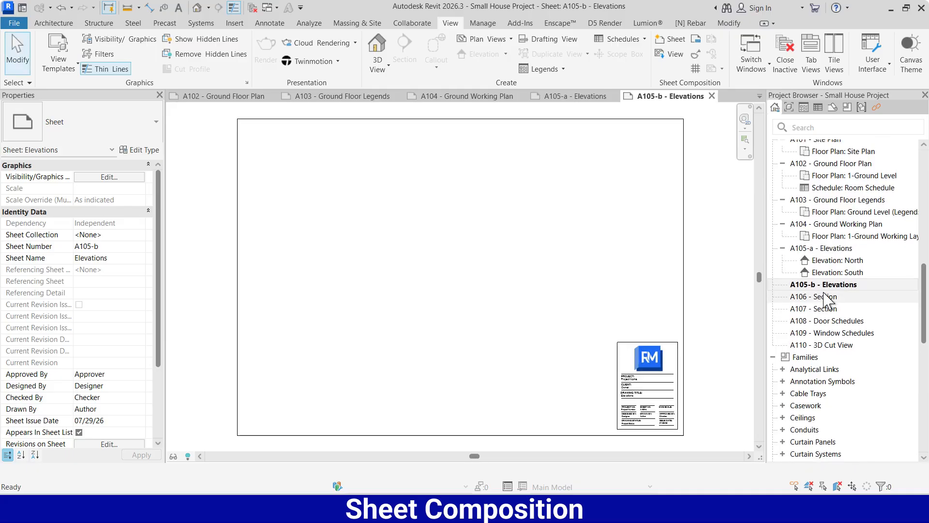
scroll(827, 300, up, 8)
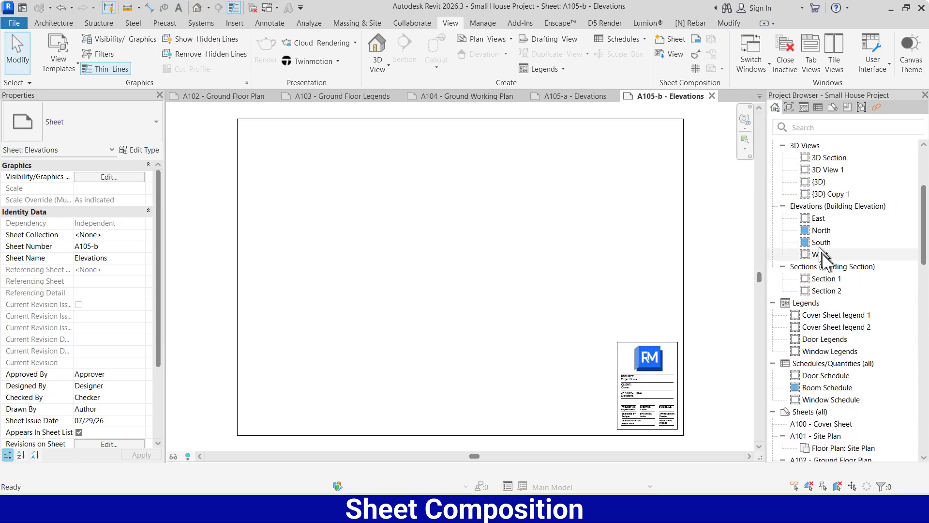
drag(820, 255, 535, 256)
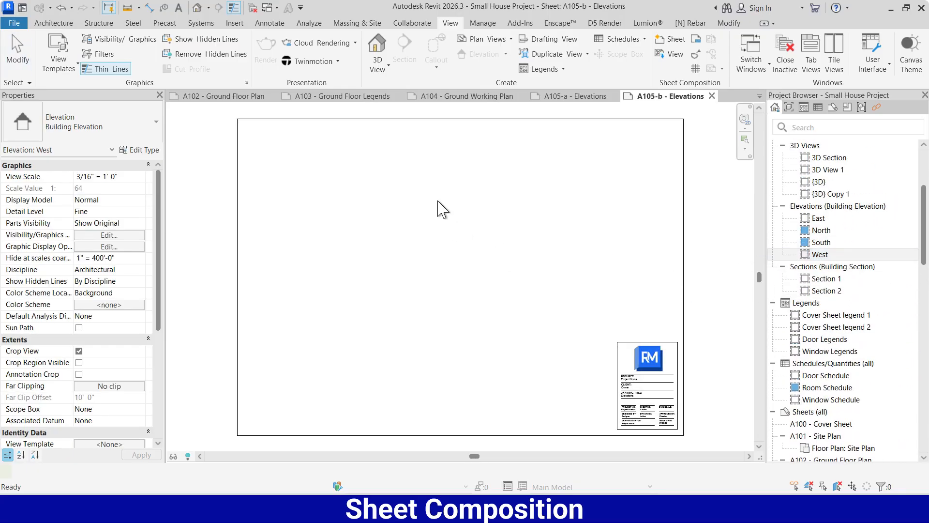
click(454, 220)
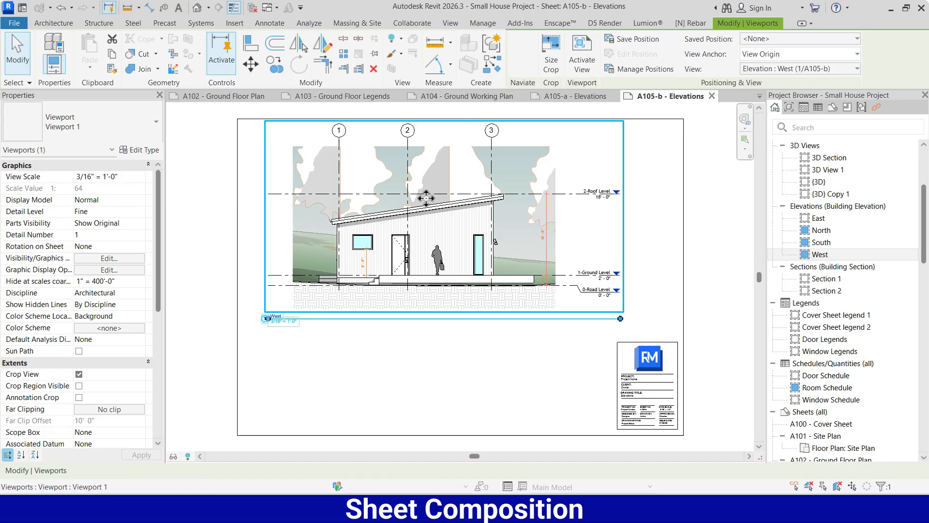
- Activate the West view, show its crop region, and tighten the crop at the top, right and left
double_click(454, 172)
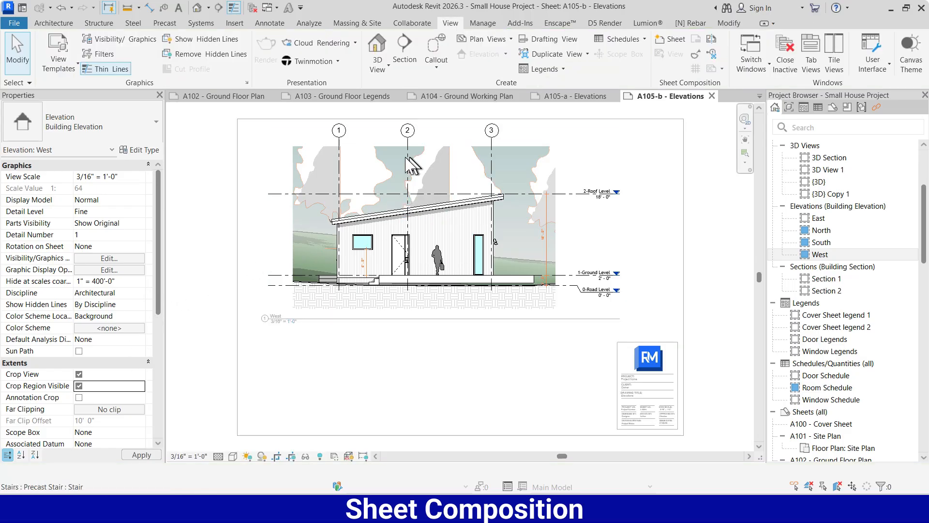
click(435, 145)
drag(424, 146, 424, 175)
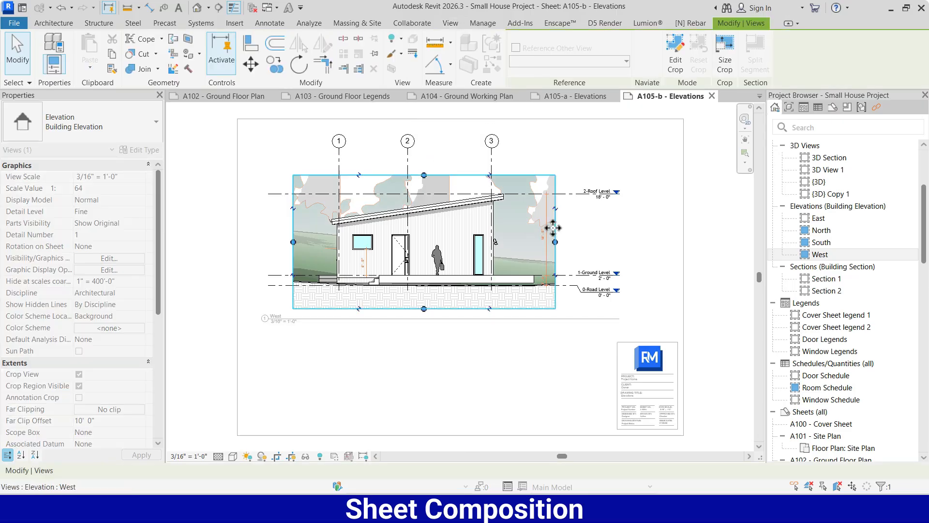
drag(555, 242, 545, 242)
drag(293, 242, 303, 242)
- Shorten the left ends of the West view's level lines, ending the roof level beside the roof's high edge
click(281, 194)
drag(277, 194, 501, 194)
click(280, 276)
drag(276, 275, 340, 275)
click(567, 236)
- Lower the West view's grid bubbles to just above the crop, raise the bottom crop edge, and deactivate the view
click(491, 159)
drag(492, 148, 491, 168)
click(441, 309)
drag(425, 308, 424, 295)
double_click(440, 340)
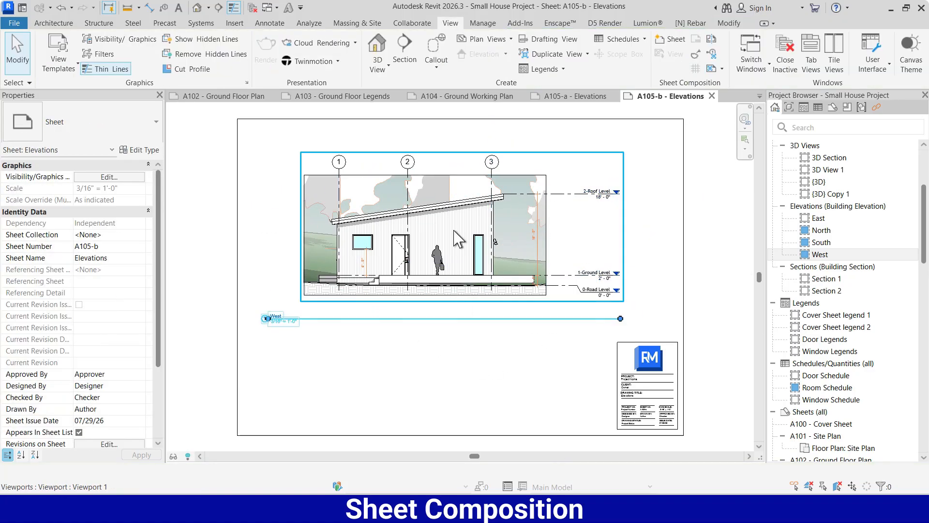
- Move the West viewport toward the upper-left corner of sheet A105-b, nudging it slightly down
drag(454, 229, 425, 204)
key(Down)
key(Down)
- Activate the West view, pull its level heads in closer to the cropped elevation, and deactivate it
double_click(544, 205)
click(543, 175)
drag(585, 175, 560, 177)
double_click(477, 347)
- Nudge the West viewport a few increments to the right on the sheet
click(438, 243)
key(Right)
key(Right)
key(Right)
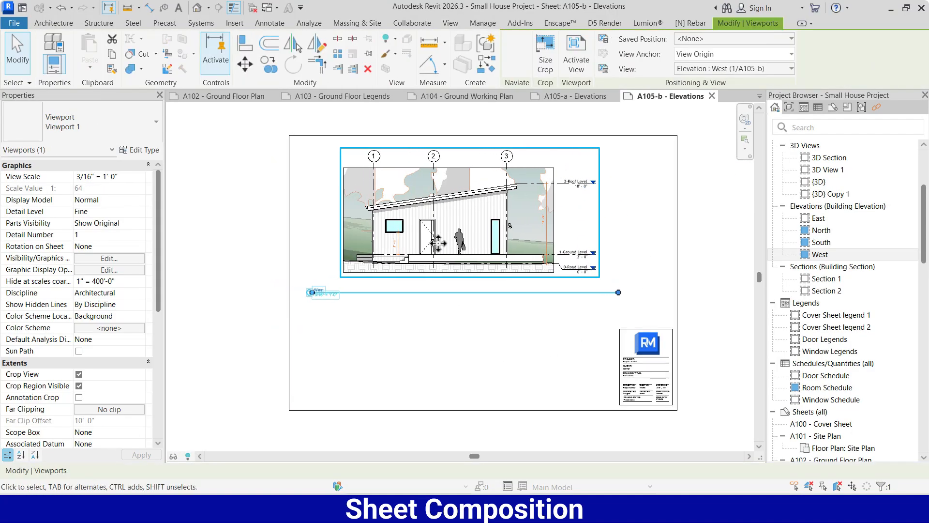
- Move the West view title to just below the elevation and shorten its line to the drawing's width
click(399, 317)
click(363, 295)
drag(358, 296, 397, 287)
click(450, 242)
drag(654, 284, 552, 292)
click(189, 328)
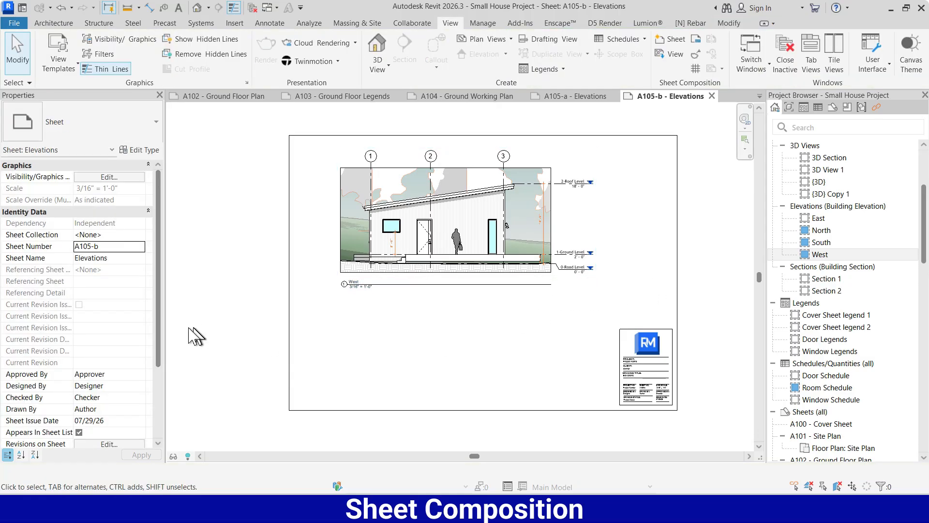
- Hide the West viewport's crop region on sheet A105-b
scroll(429, 310, down, 1)
scroll(90, 355, down, 1)
click(436, 247)
click(79, 327)
click(437, 332)
- Place the East elevation on sheet A105-b below the West elevation and nudge it right
drag(818, 219, 438, 348)
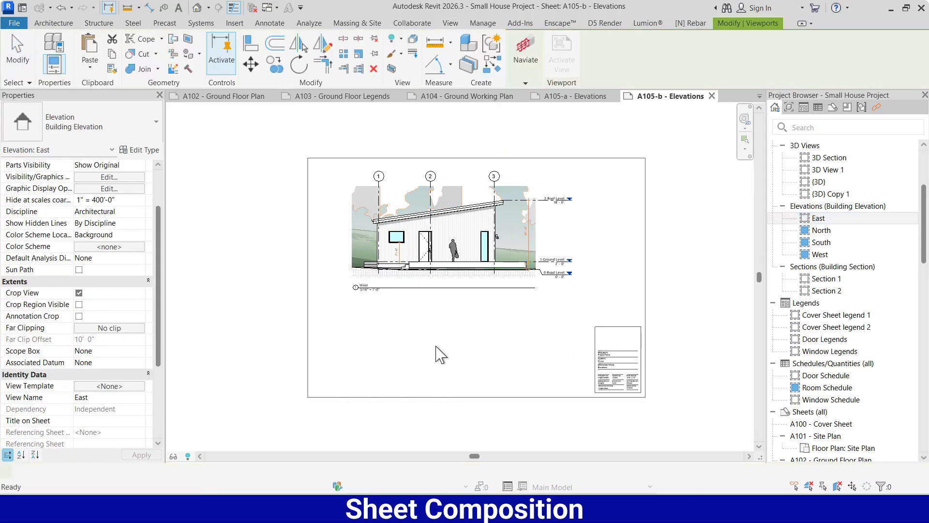
click(443, 341)
key(Right)
key(Right)
key(Right)
key(Right)
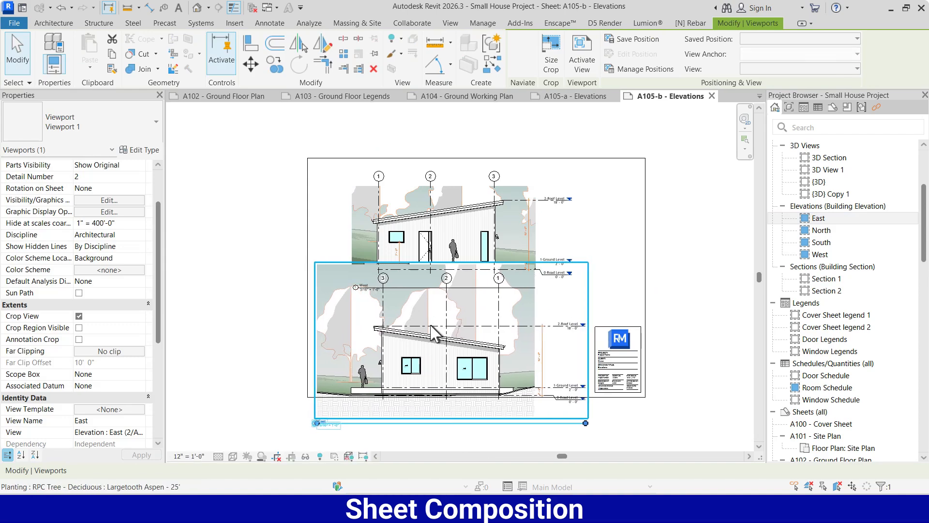
- Show the East view's crop region on sheet A105-b and tighten its left, bottom and top edges around the house
double_click(530, 370)
click(79, 328)
click(343, 332)
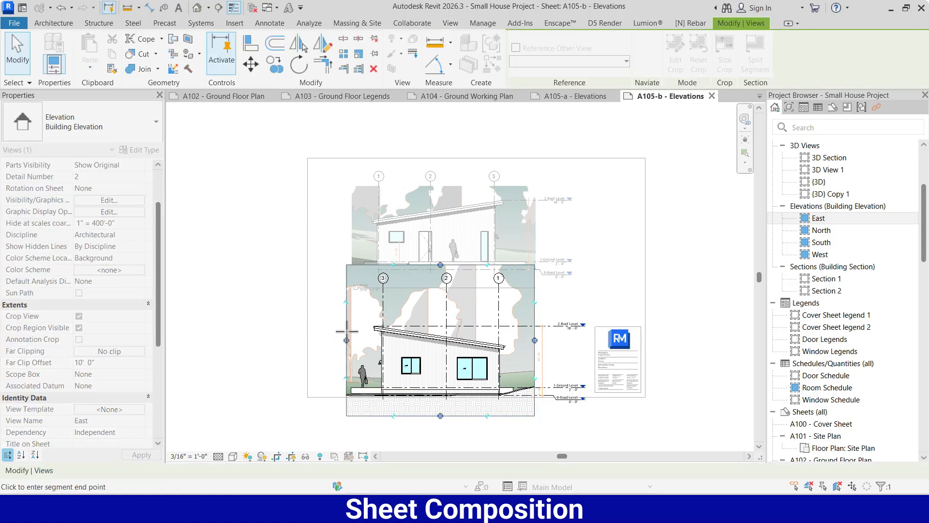
click(347, 331)
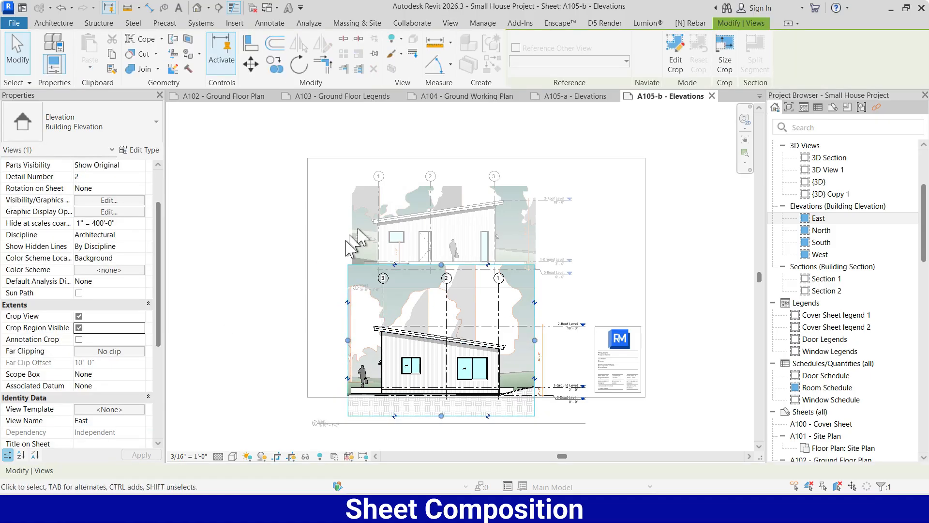
drag(441, 265, 441, 291)
drag(442, 416, 441, 405)
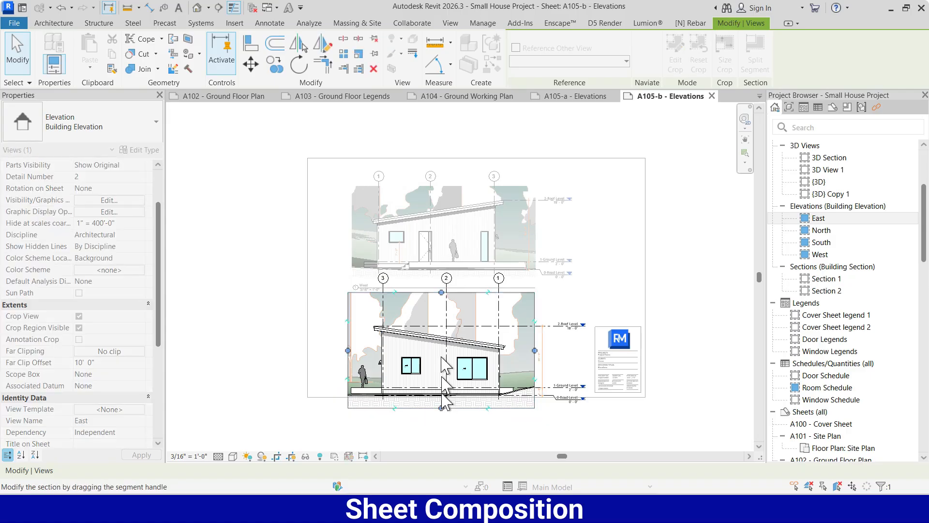
drag(442, 291, 441, 305)
double_click(263, 282)
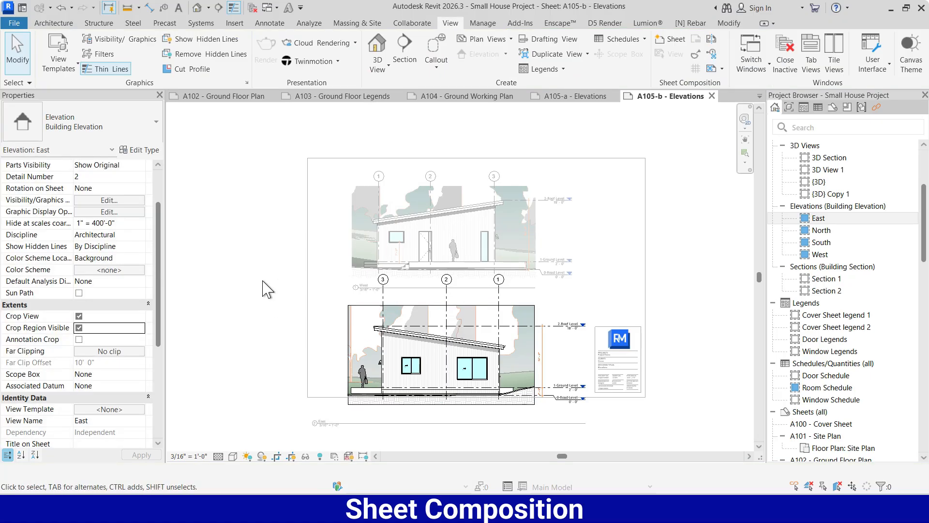
- Move the West viewport slightly up and fit the East viewport beneath it inside the border of sheet A105-b
click(433, 222)
drag(432, 222, 432, 212)
click(424, 339)
mouse_move(424, 338)
mouse_down()
mouse_move(429, 323)
mouse_move(459, 351)
mouse_move(435, 347)
mouse_up()
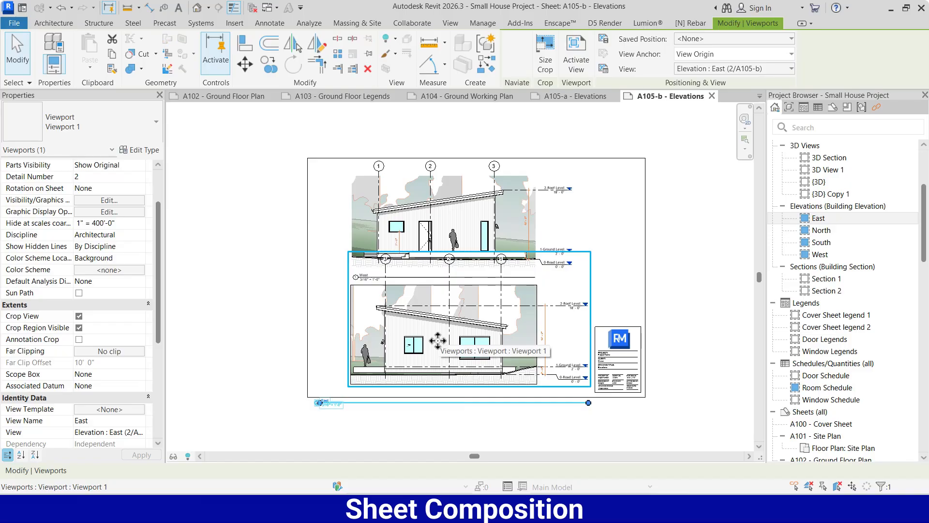
- Lower the grid bubbles in the East view to just inside the upper edge of the cropped drawing
click(420, 251)
double_click(406, 295)
click(386, 272)
drag(386, 264, 385, 296)
double_click(238, 340)
- Move the East view title to just below the elevation and shorten its line to the drawing's width
drag(336, 402, 376, 390)
click(513, 332)
drag(627, 390, 536, 393)
- Pull the East view's level heads closer to the drawing, in line with the West elevation's, and hide the crop region
double_click(569, 312)
click(573, 306)
drag(585, 305, 569, 305)
click(681, 265)
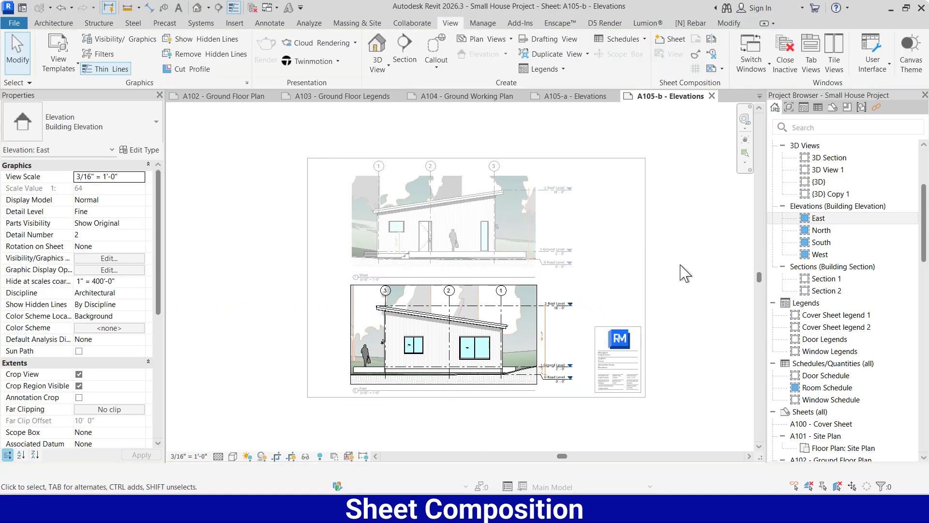
double_click(700, 204)
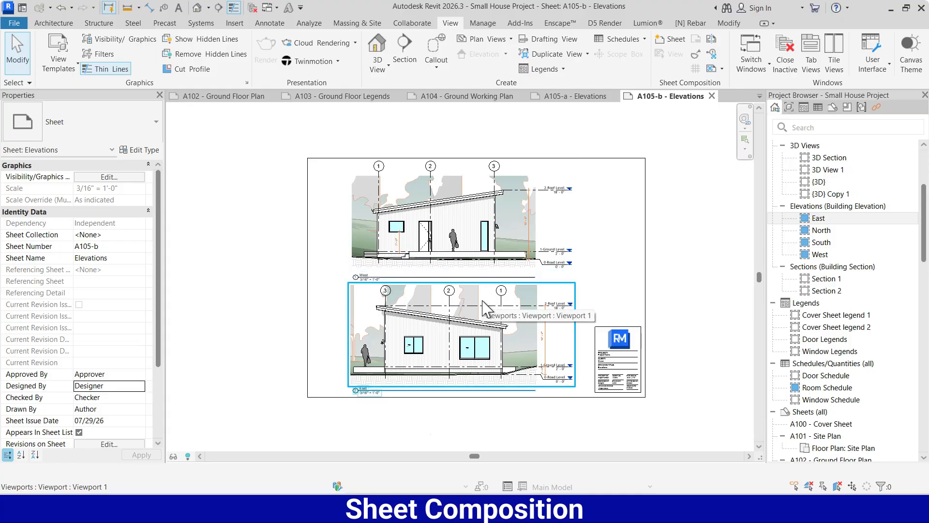
- Open sheet A106 - Section and place the Section 1 view on it
scroll(846, 333, down, 4)
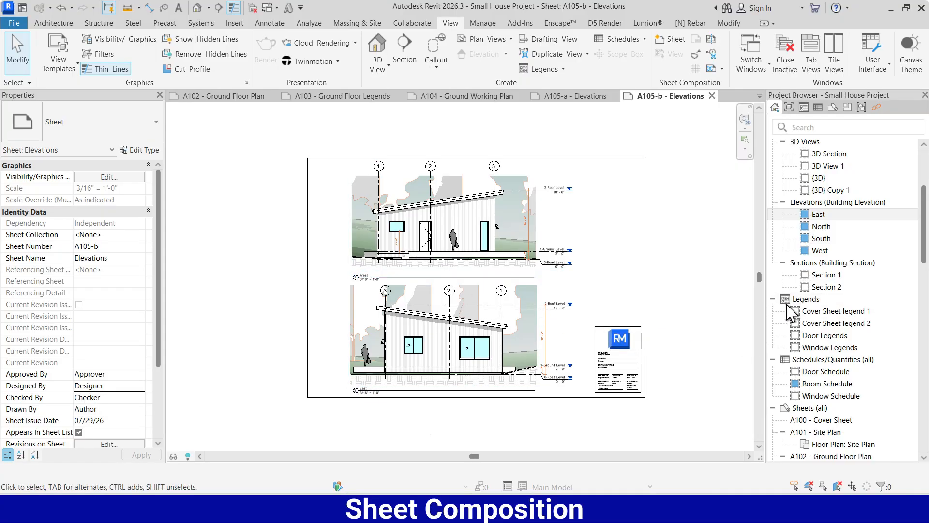
scroll(847, 334, down, 3)
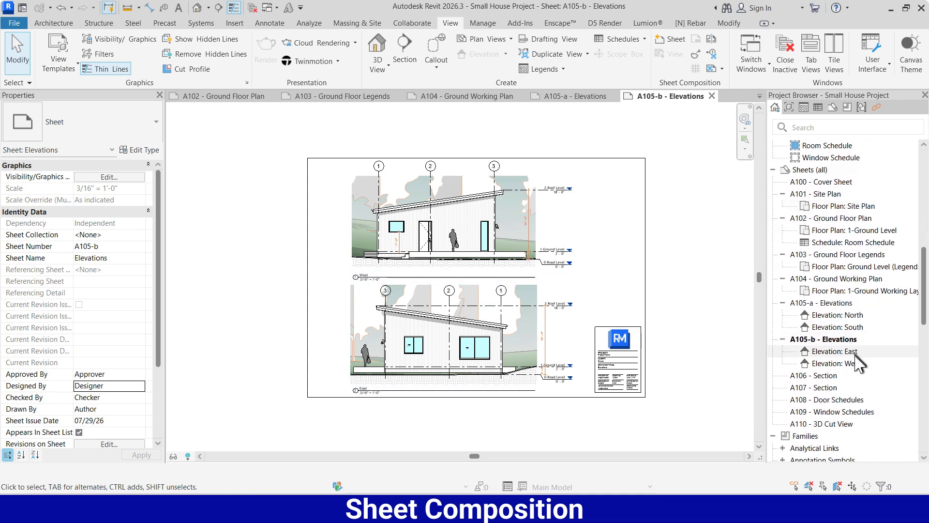
click(832, 375)
double_click(832, 376)
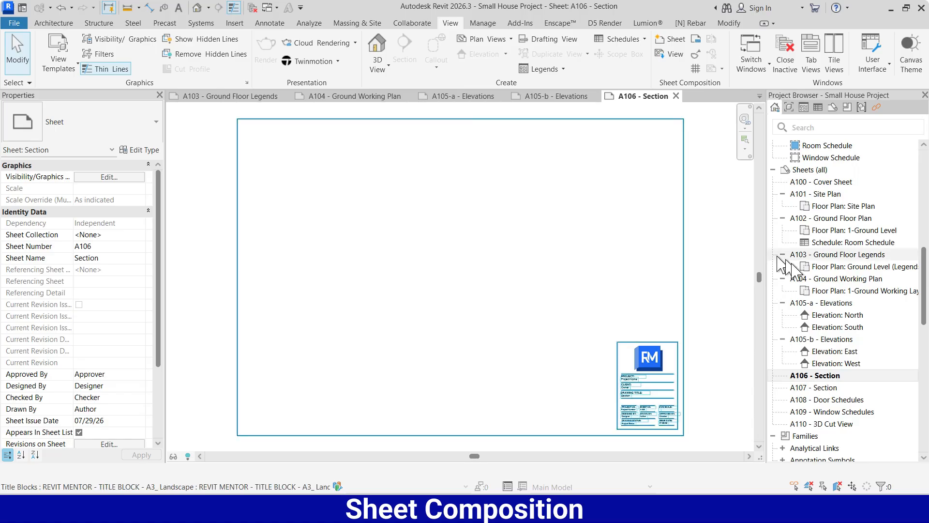
scroll(847, 329, up, 12)
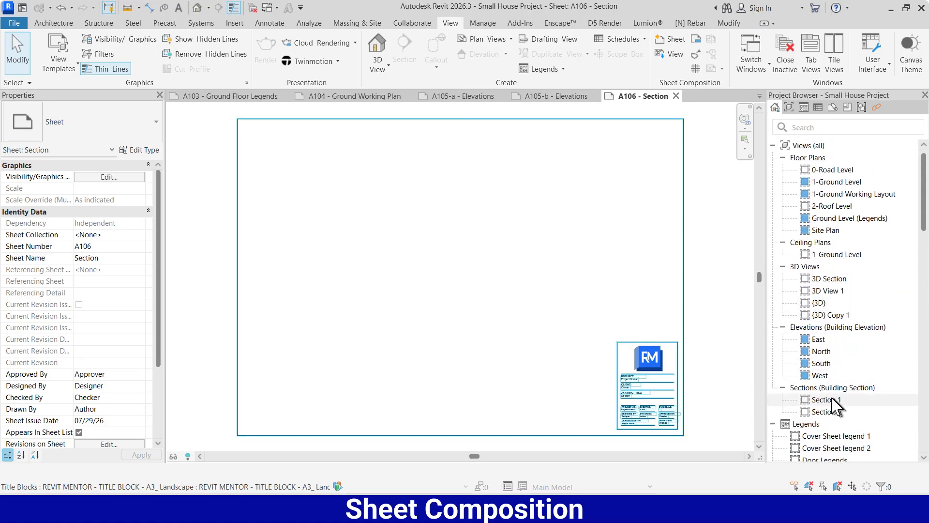
drag(830, 400, 420, 221)
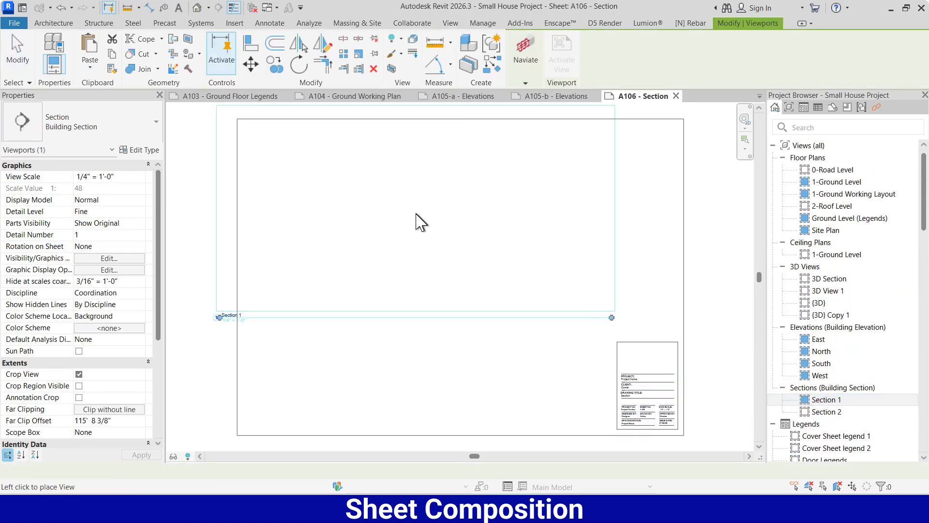
click(438, 265)
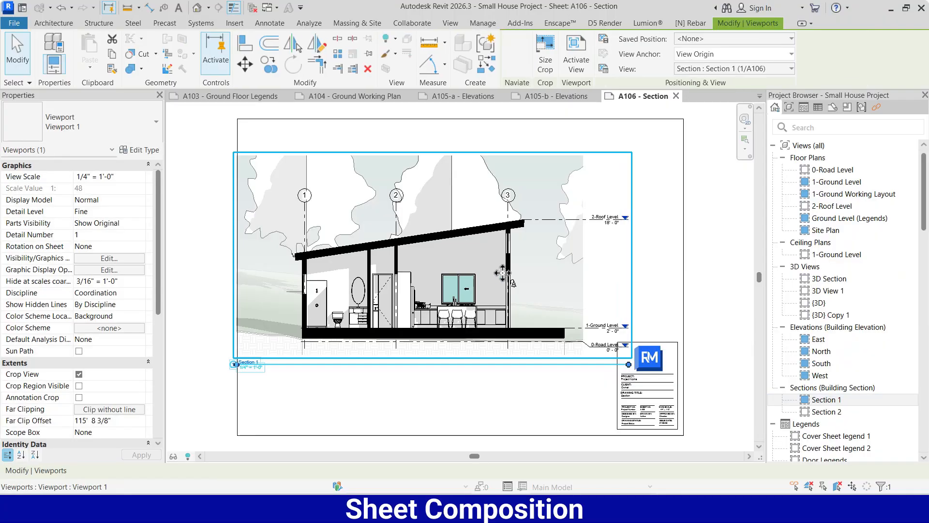
- Nudge the Section 1 viewport up and to the right so it sits inside the border of sheet A106
key(Up)
key(Up)
key(Up)
key(Up)
key(Up)
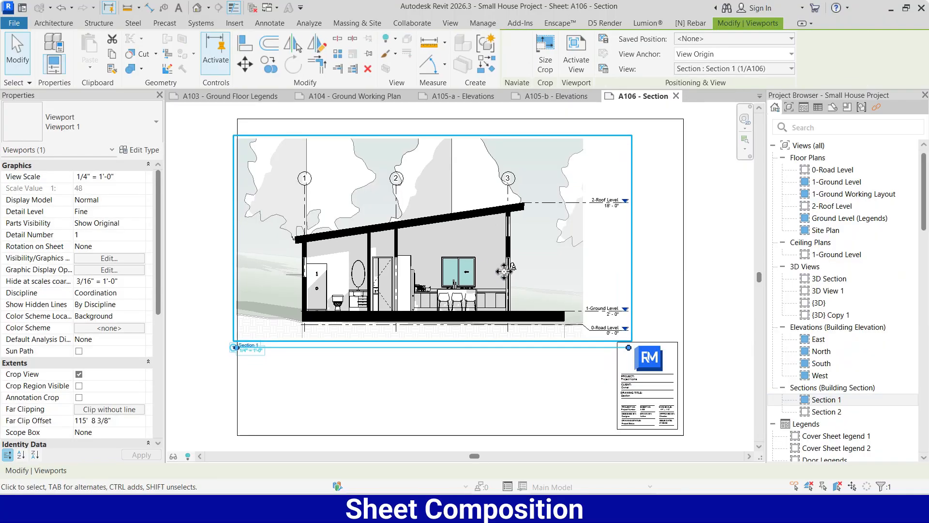
key(Right)
key(Right)
key(Right)
key(Up)
key(Up)
key(Right)
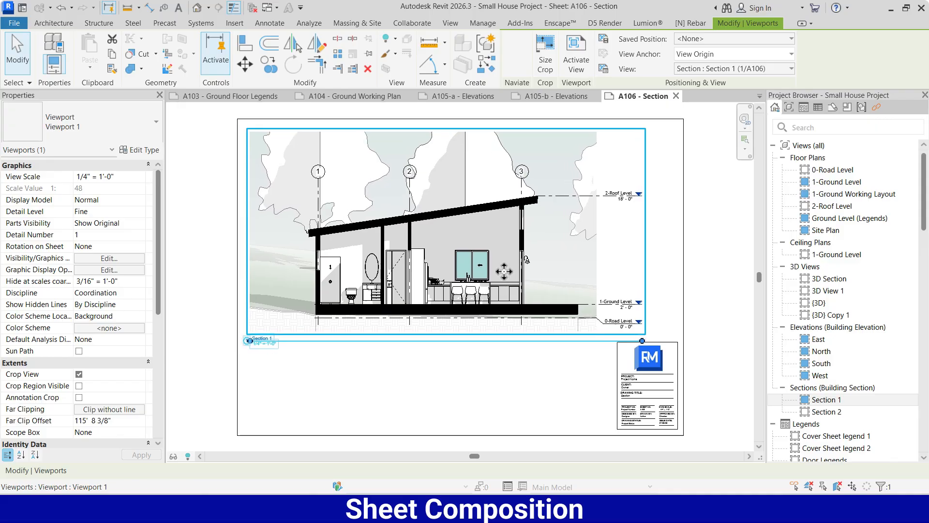
key(Down)
key(Down)
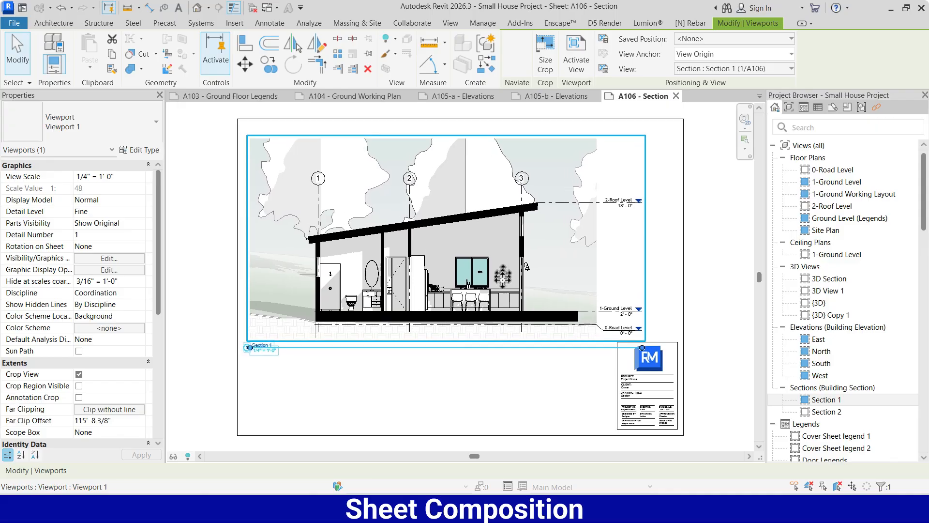
- Shorten the Section 1 title line to the drawing's width so it clears the title block
click(430, 409)
click(619, 348)
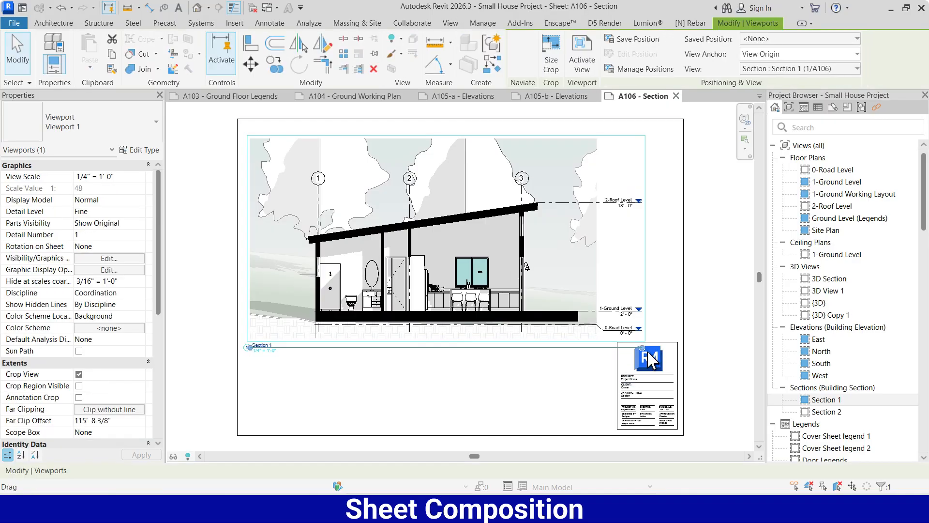
click(569, 392)
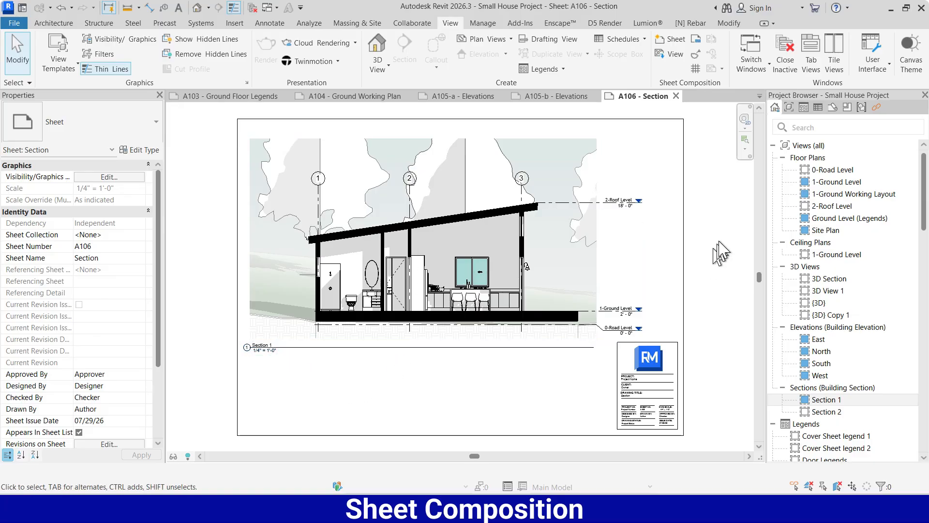
- Raise the grid bubbles of Section 1 to just above the upper edge of the cropped drawing
scroll(389, 262, down, 1)
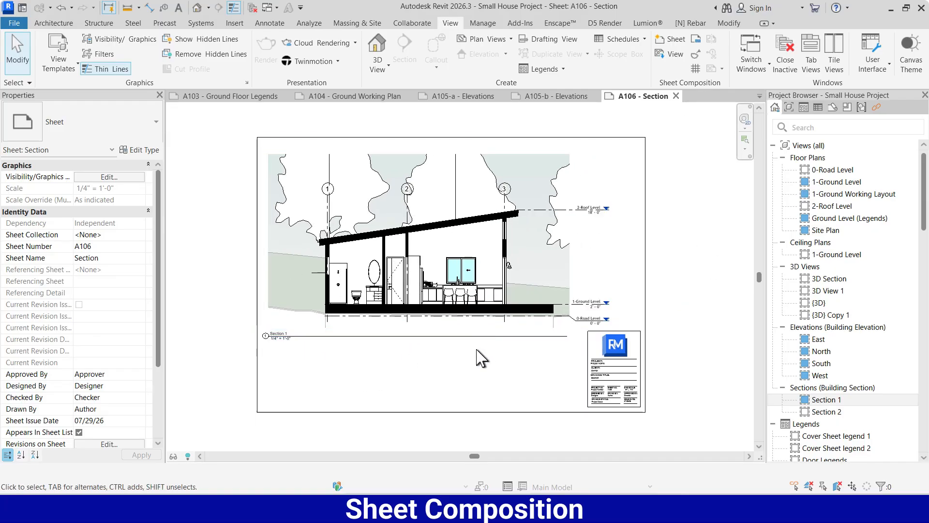
double_click(564, 328)
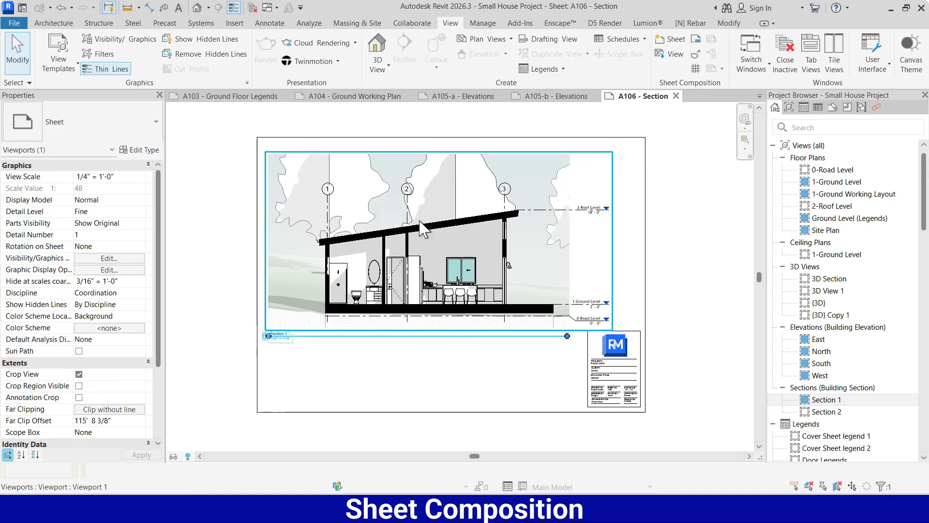
click(328, 210)
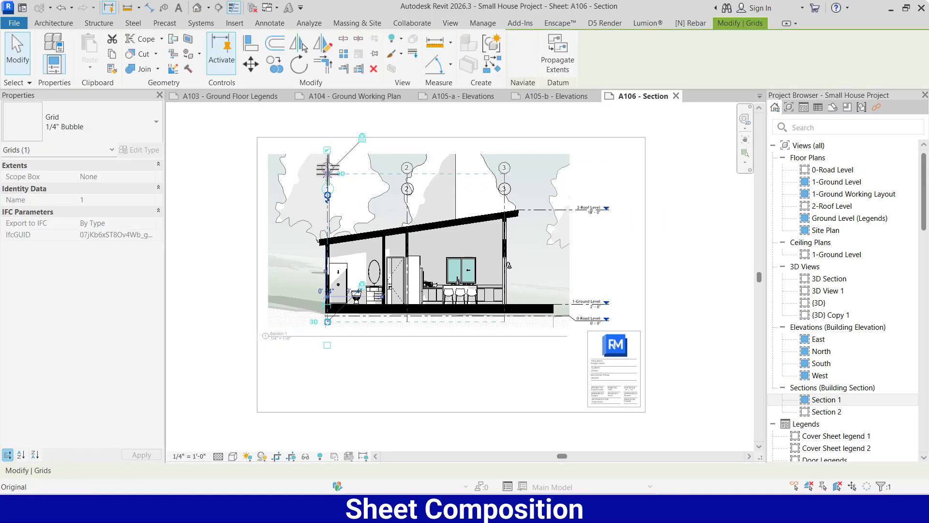
drag(328, 195, 328, 152)
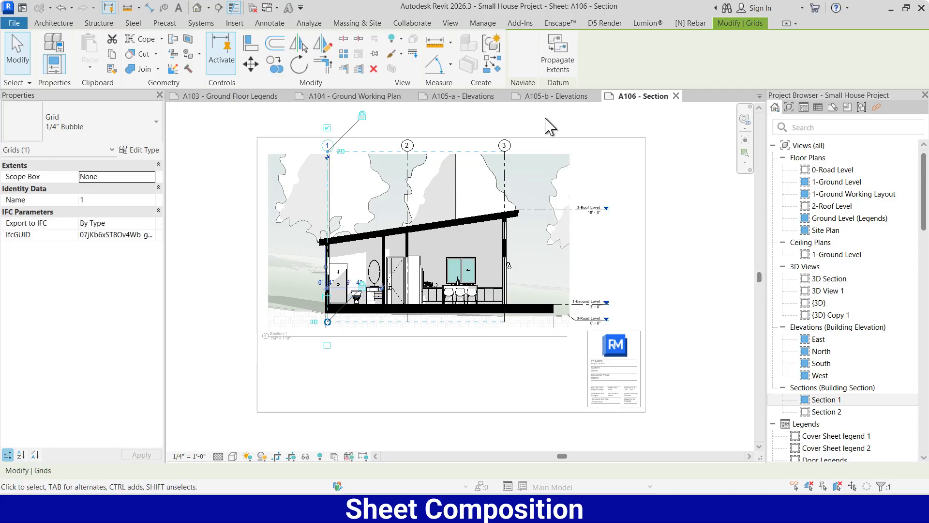
click(549, 127)
double_click(499, 400)
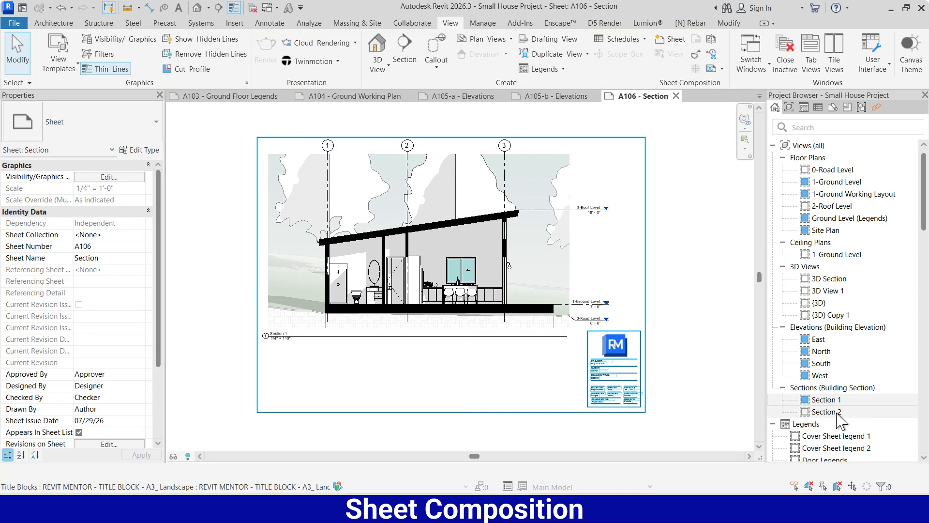
- Open sheet A107 - Section and place the Section 2 view on it
scroll(842, 421, down, 8)
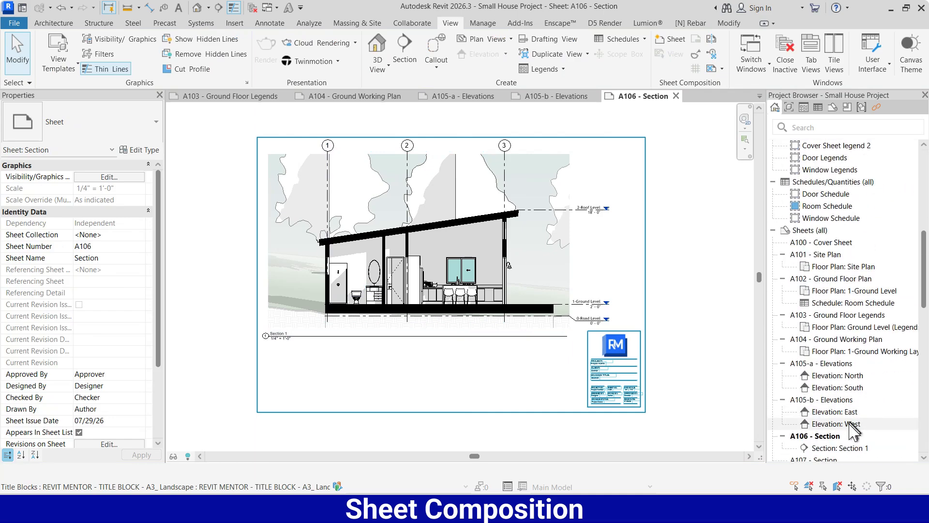
scroll(847, 426, down, 2)
double_click(824, 401)
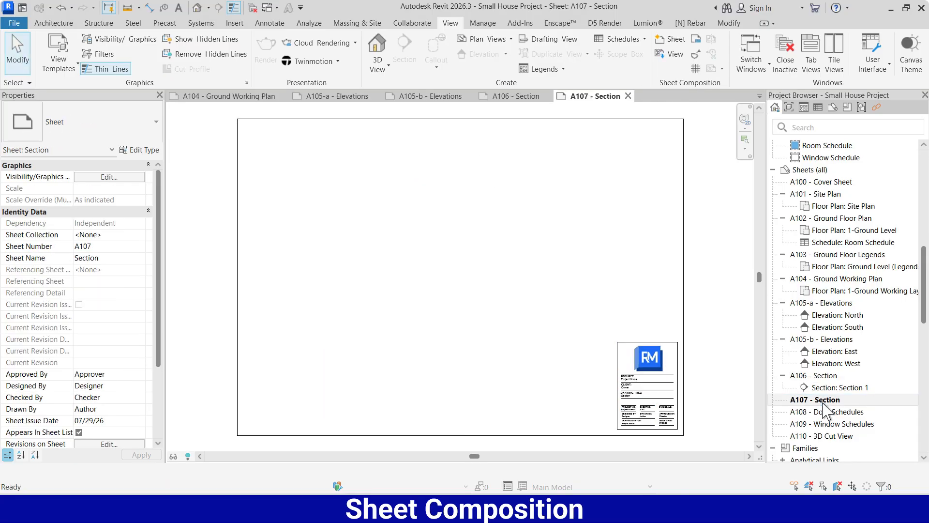
scroll(835, 325, up, 5)
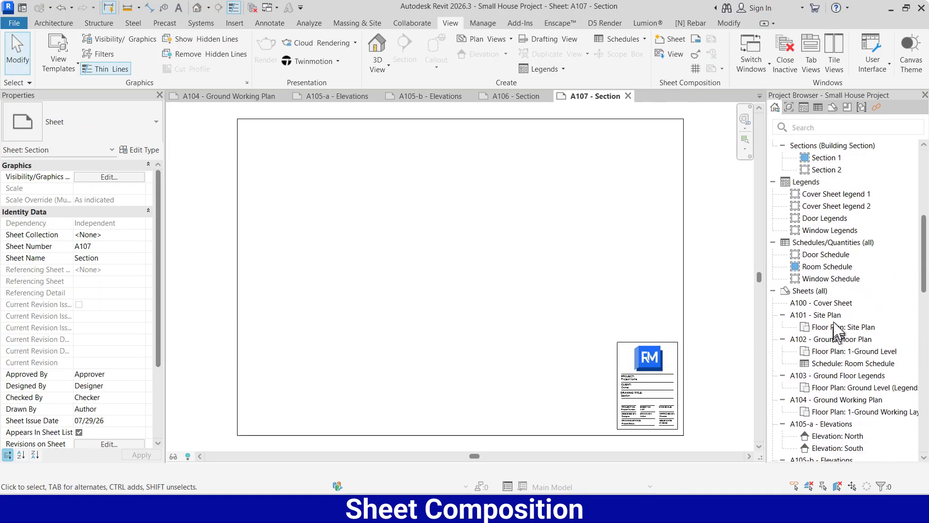
drag(825, 231, 426, 265)
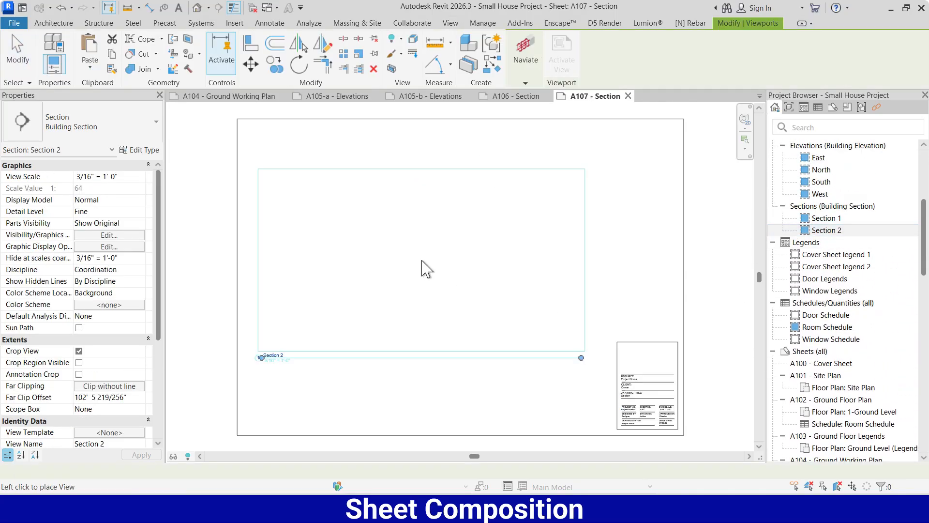
click(432, 249)
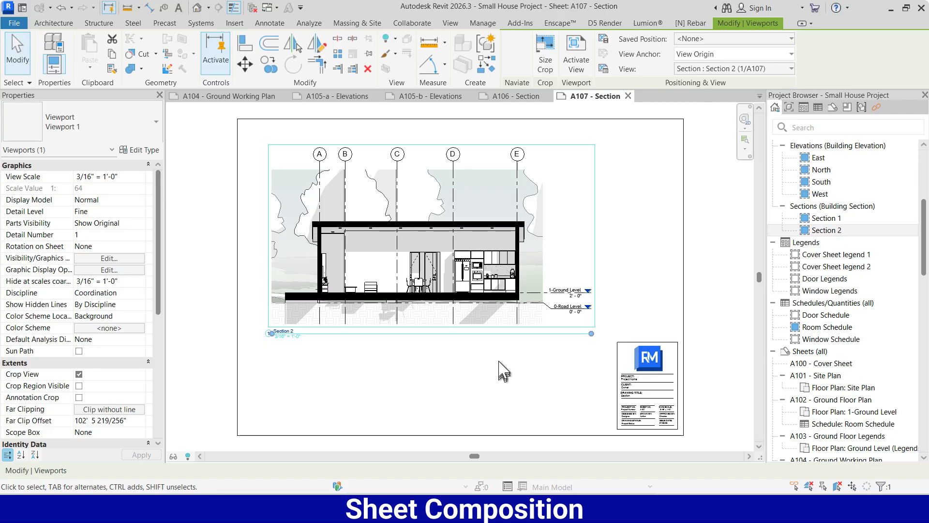
- Nudge the Section 2 viewport to the right and slightly down to balance it within sheet A107
key(Up)
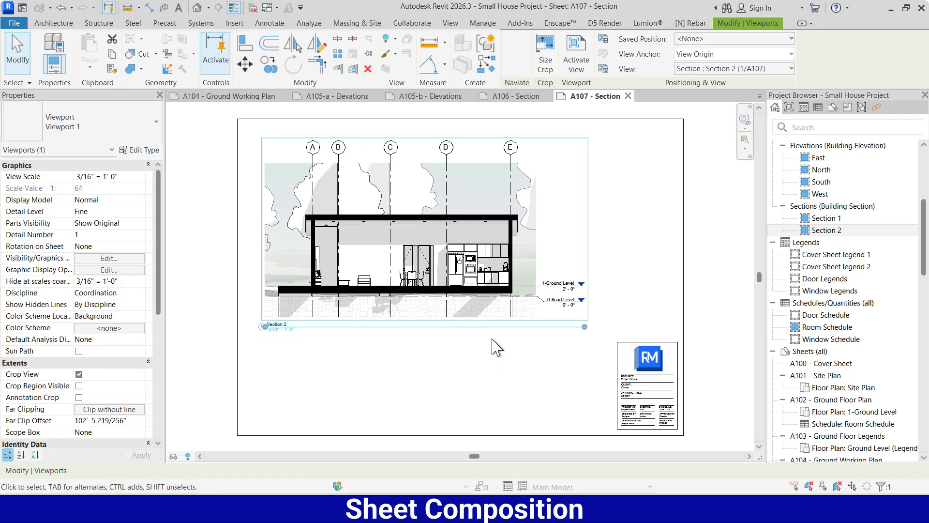
key(Right)
key(Right)
key(Down)
key(Down)
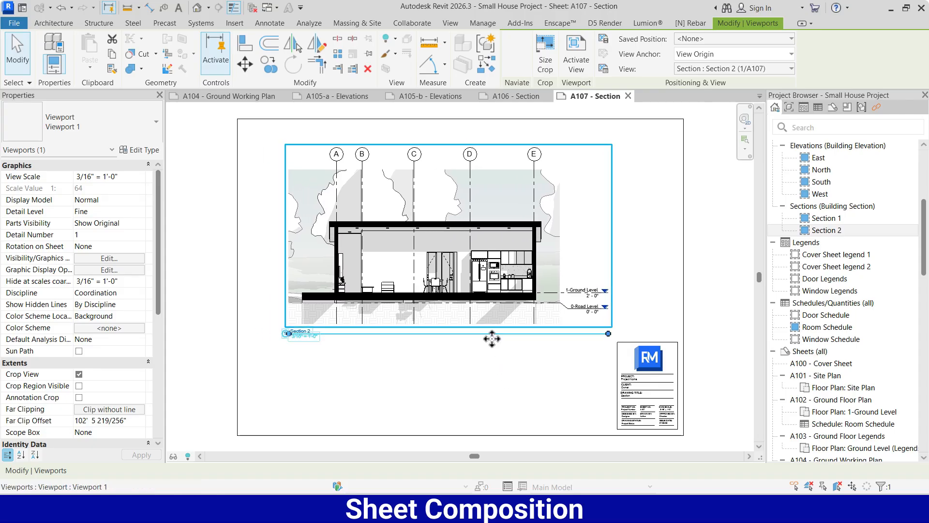
key(Right)
key(Down)
key(Down)
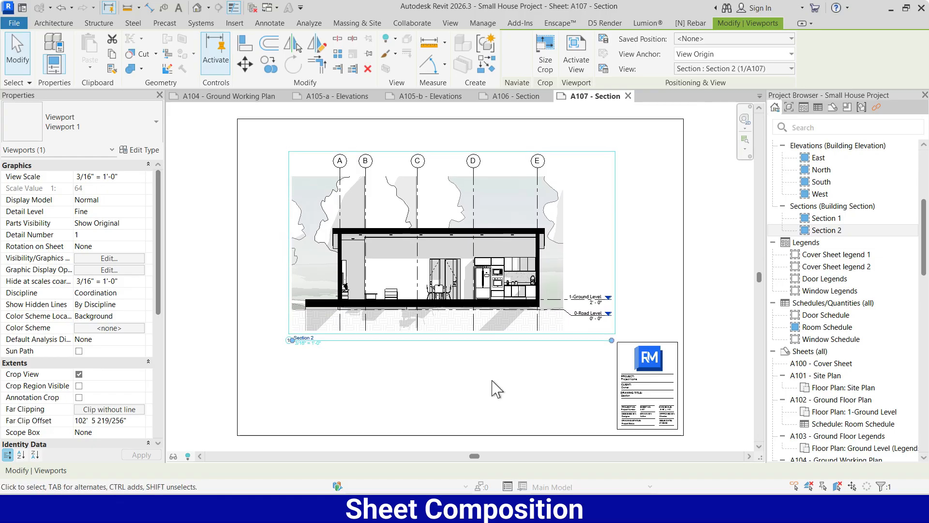
key(Right)
key(Right)
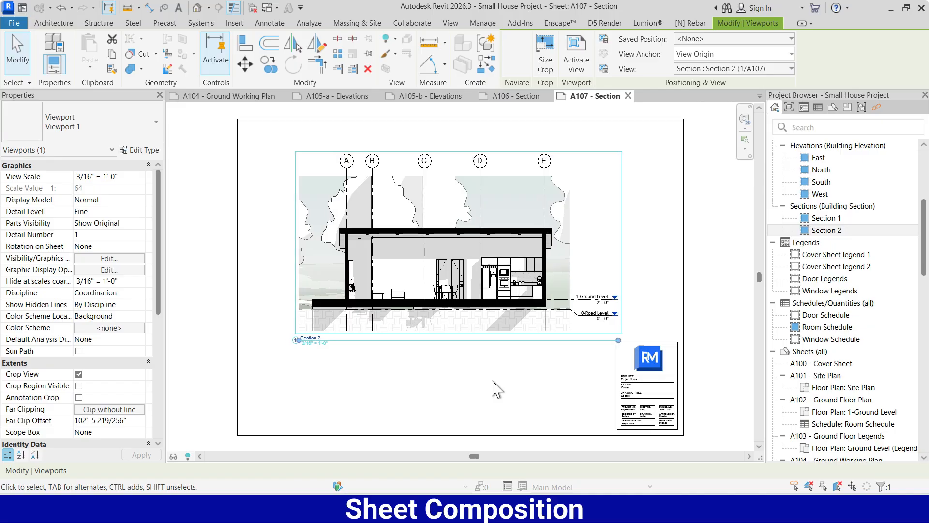
key(Left)
- Shorten the Section 2 title line to the width of the section drawing
click(492, 380)
click(498, 324)
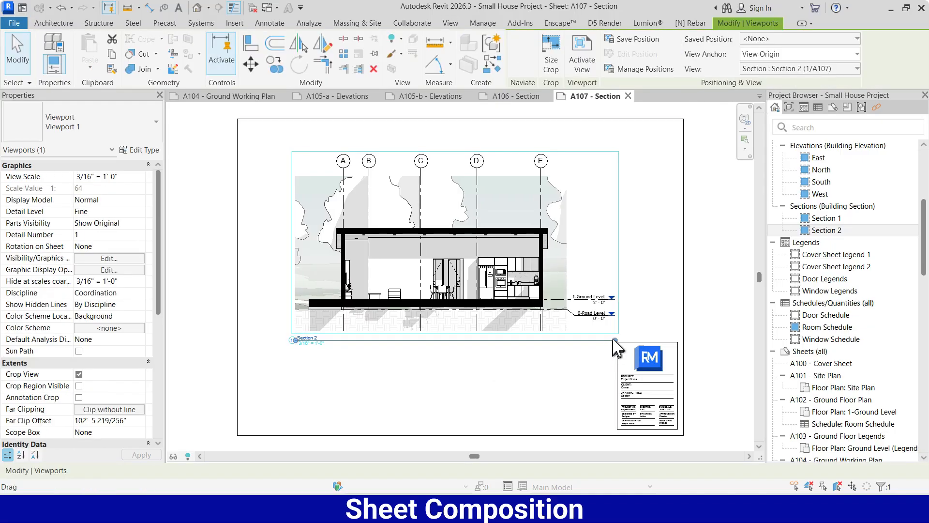
click(564, 416)
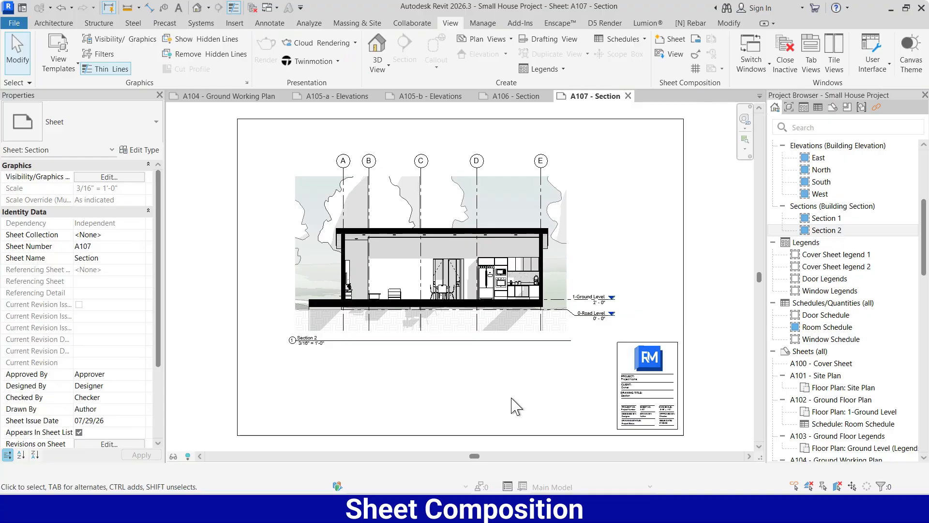
click(482, 277)
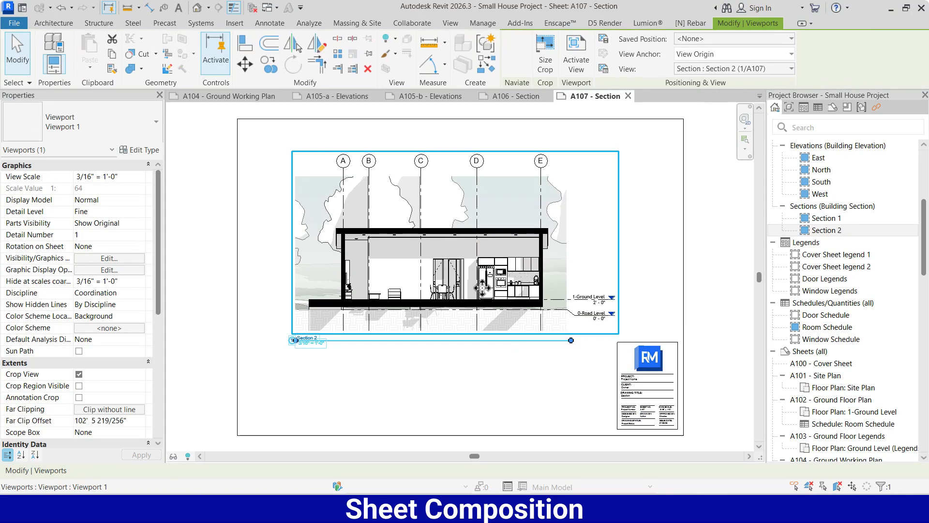
- Move the Section 2 viewport slightly down on sheet A107
drag(482, 278, 482, 288)
click(468, 405)
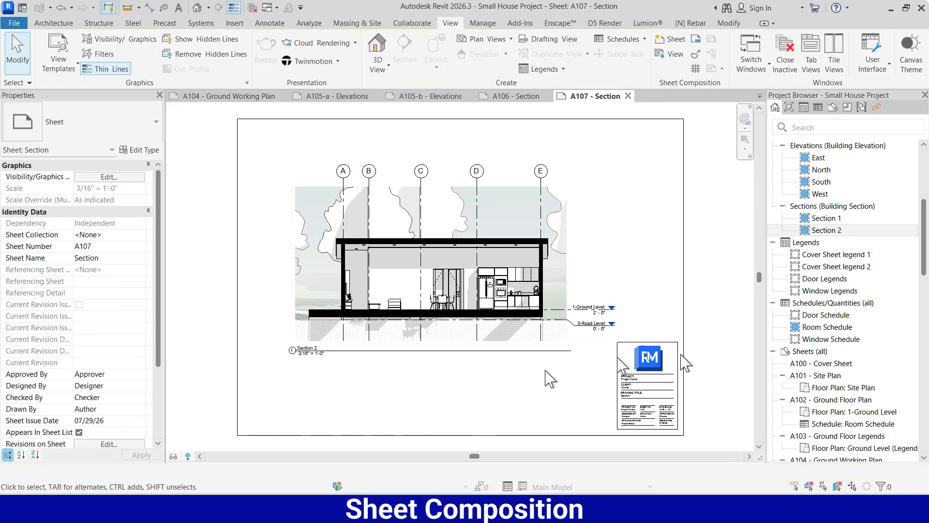
- Open sheet A108 - Door Schedules
scroll(841, 372, down, 6)
scroll(841, 369, up, 2)
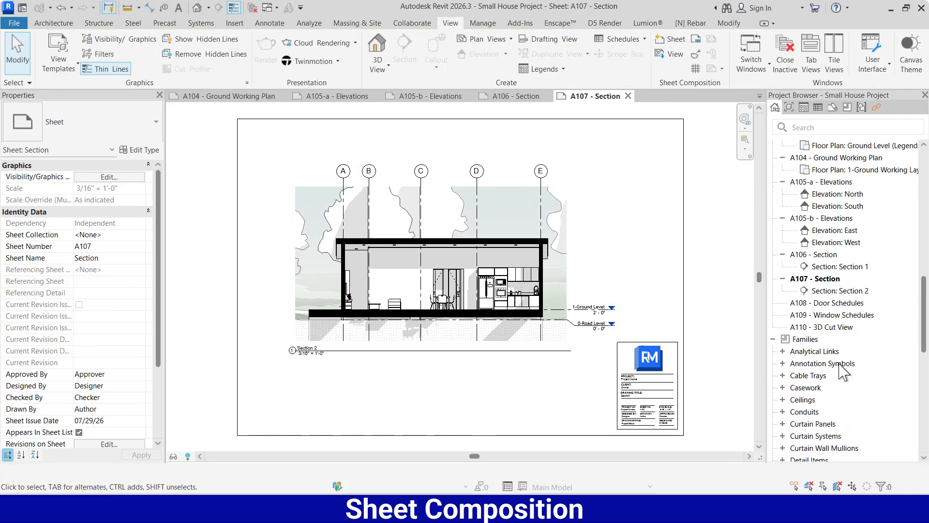
click(824, 302)
double_click(824, 302)
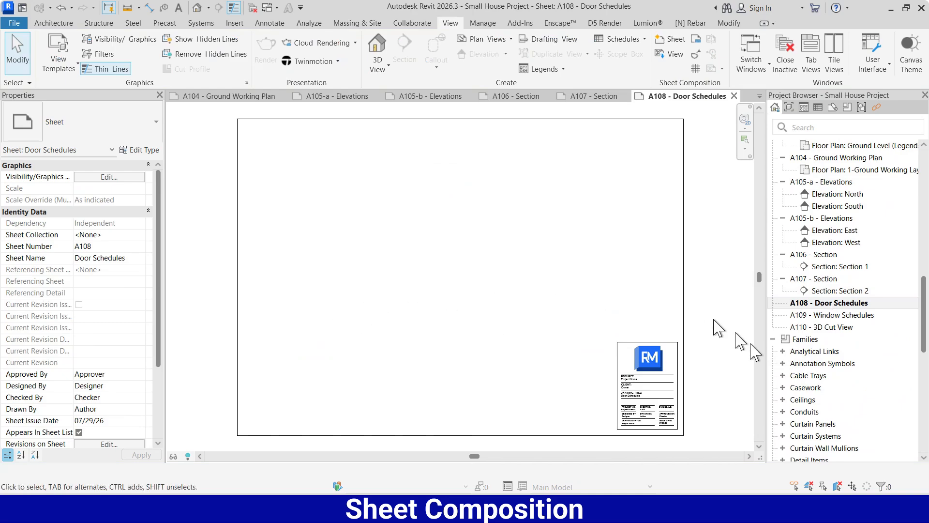
- Place the Door Legends view in the upper part of sheet A108, near its left edge
scroll(845, 378, up, 4)
scroll(844, 378, down, 2)
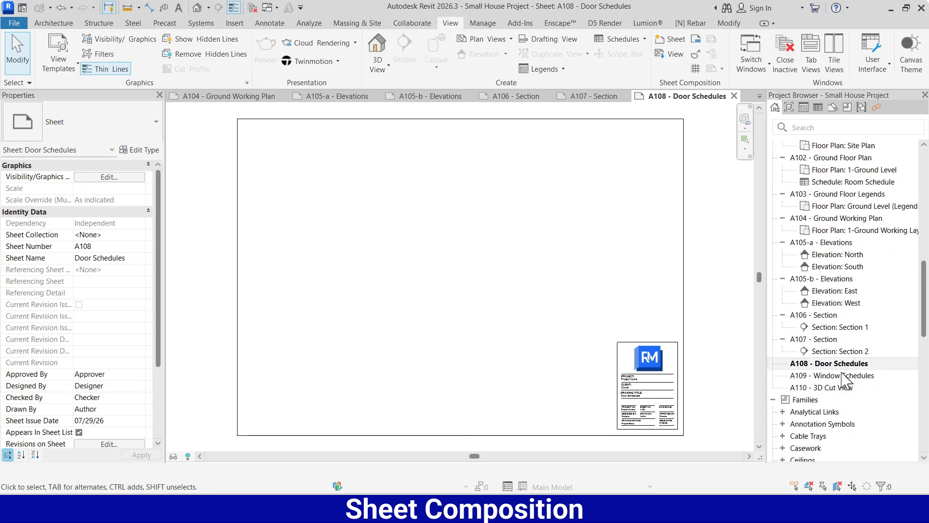
scroll(847, 358, up, 6)
scroll(848, 339, up, 1)
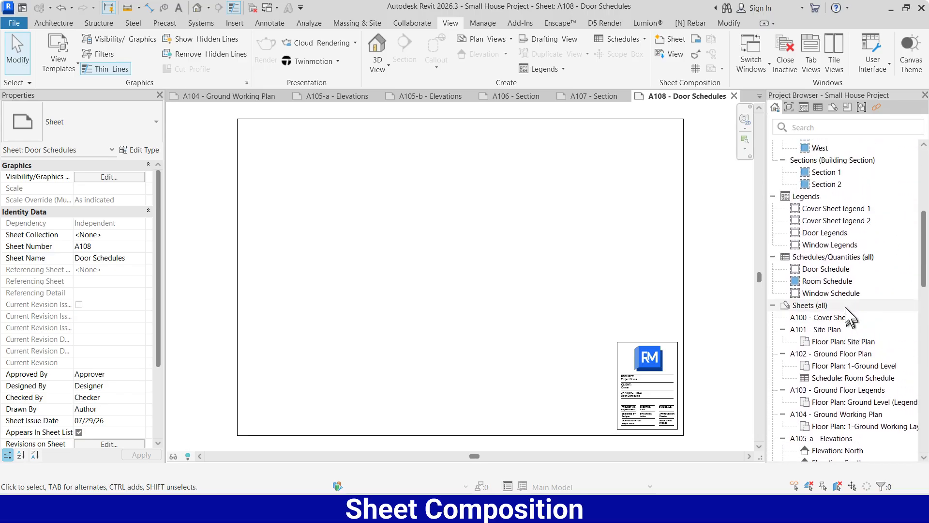
drag(836, 273, 425, 213)
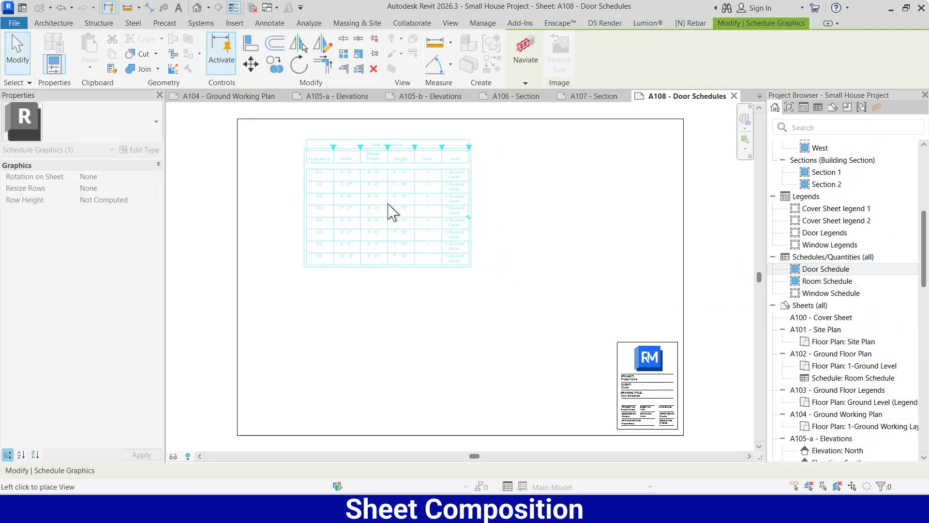
key(Escape)
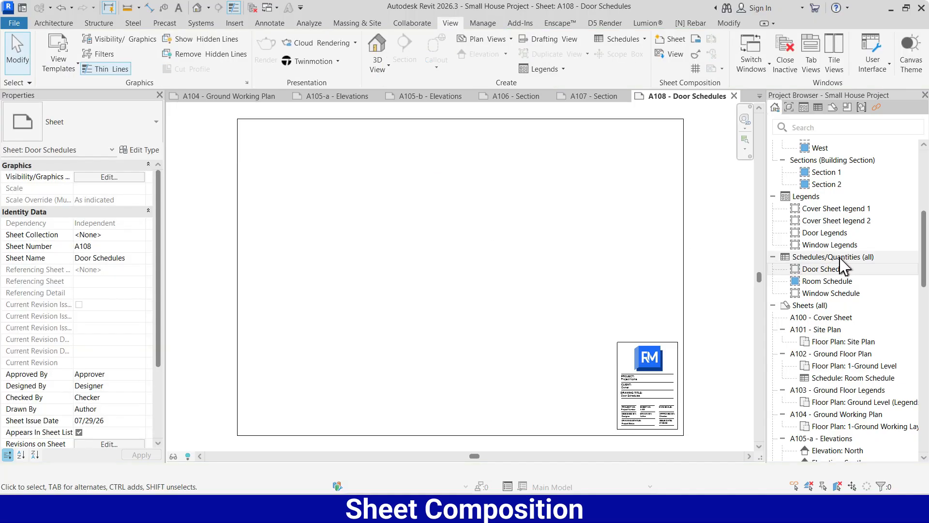
drag(829, 234, 365, 204)
click(425, 224)
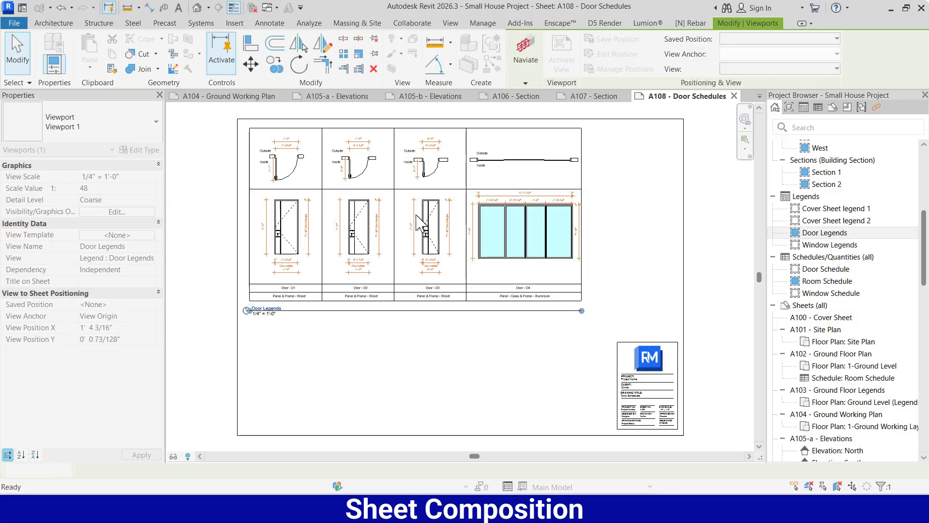
click(614, 274)
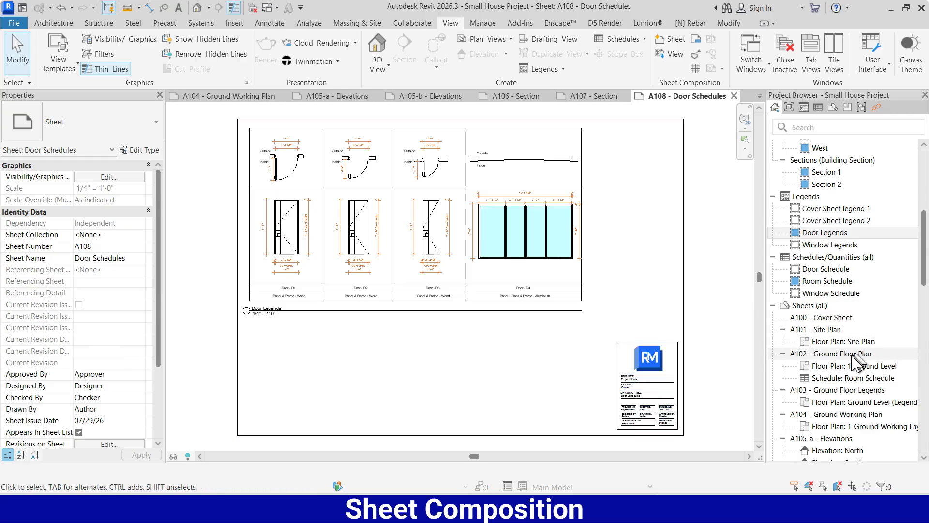
- Place the Door Schedule below the door legends and split it into two side-by-side tables
drag(833, 270, 363, 373)
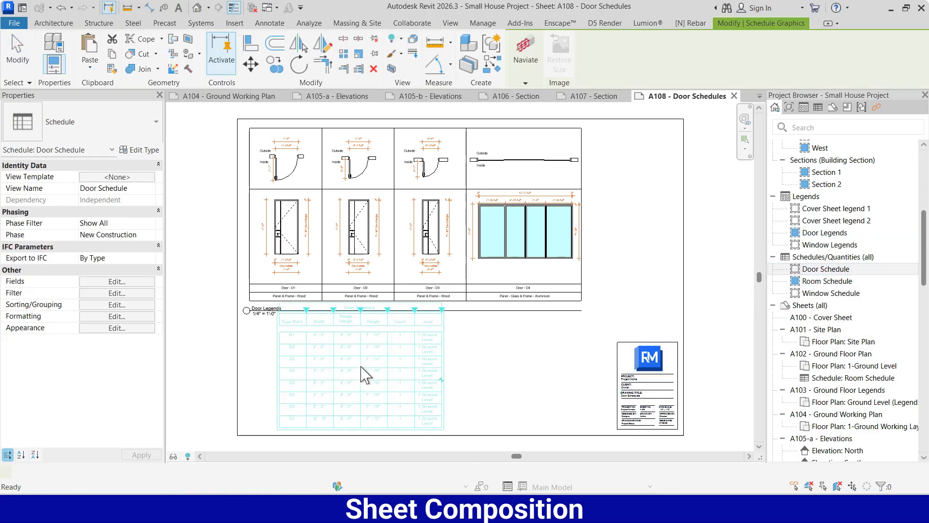
click(363, 380)
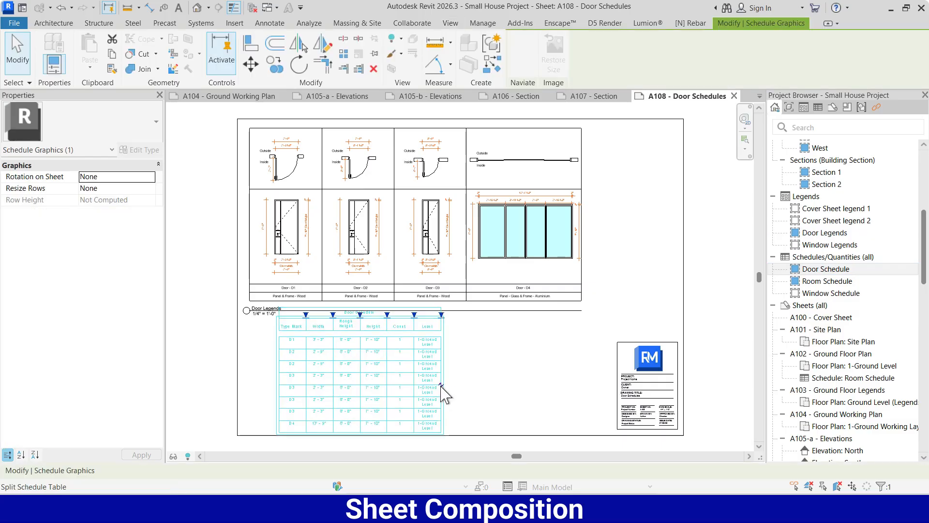
click(441, 385)
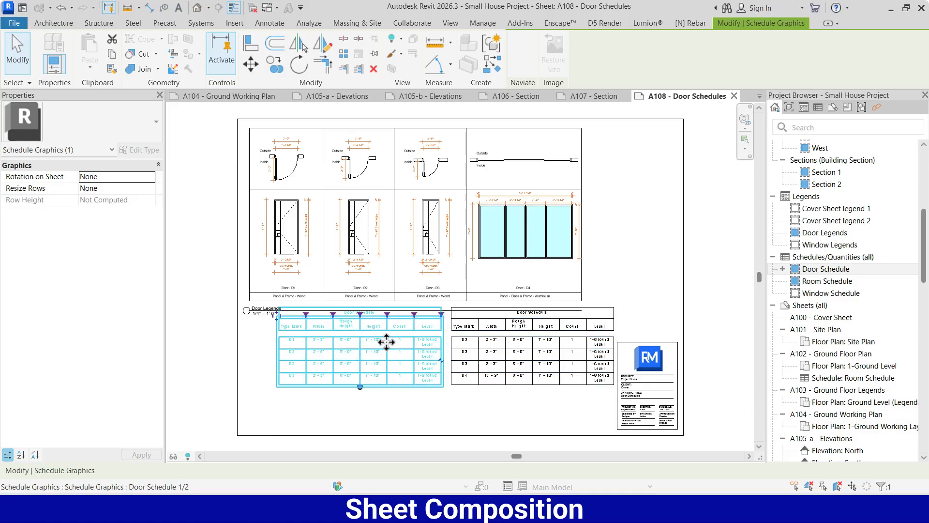
- Move both Door Schedule tables together below the Door Legends title, lined up with the legend's left edge
ctrl+click(515, 358)
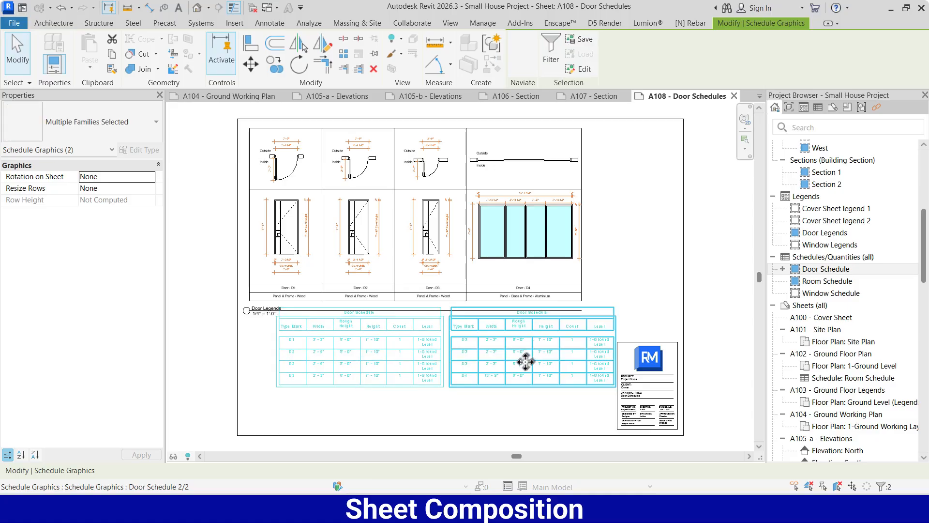
drag(524, 359, 503, 376)
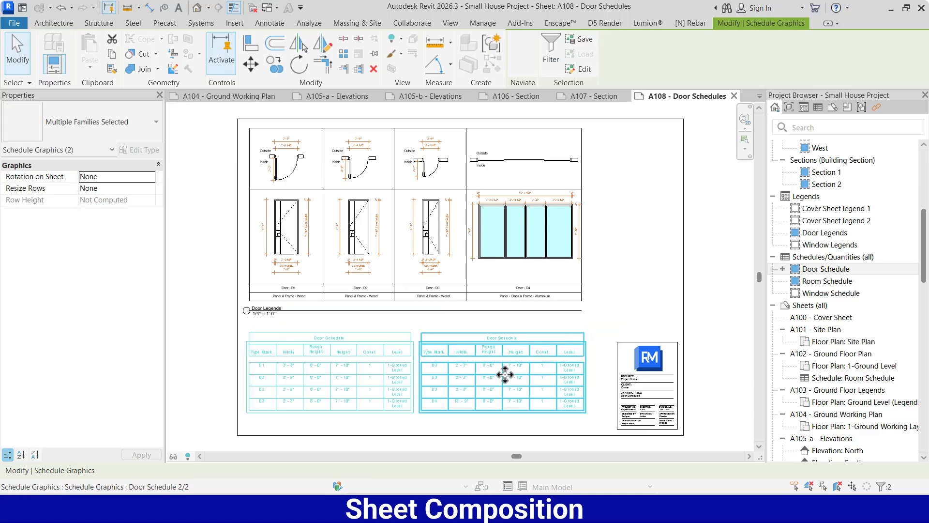
click(622, 263)
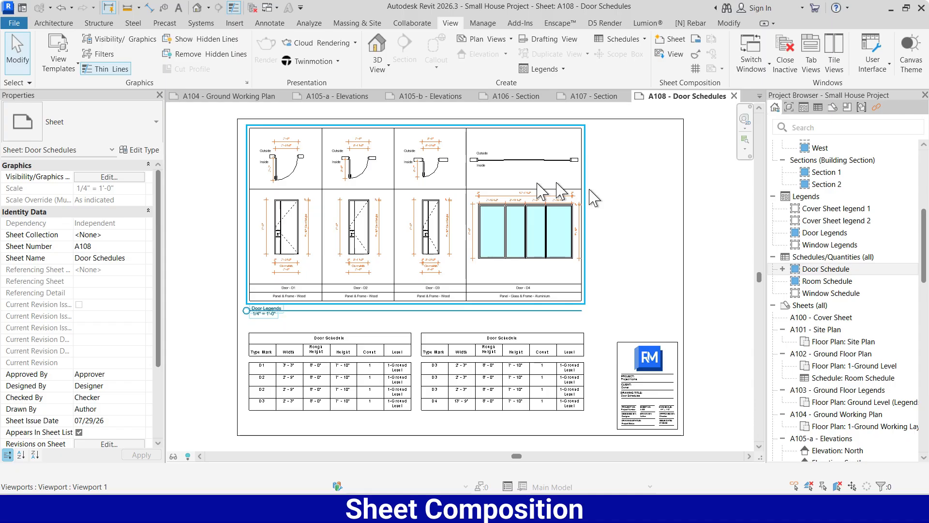
- Nudge the Door Legends viewport down two increments to leave more space below the sheet's upper border
click(485, 255)
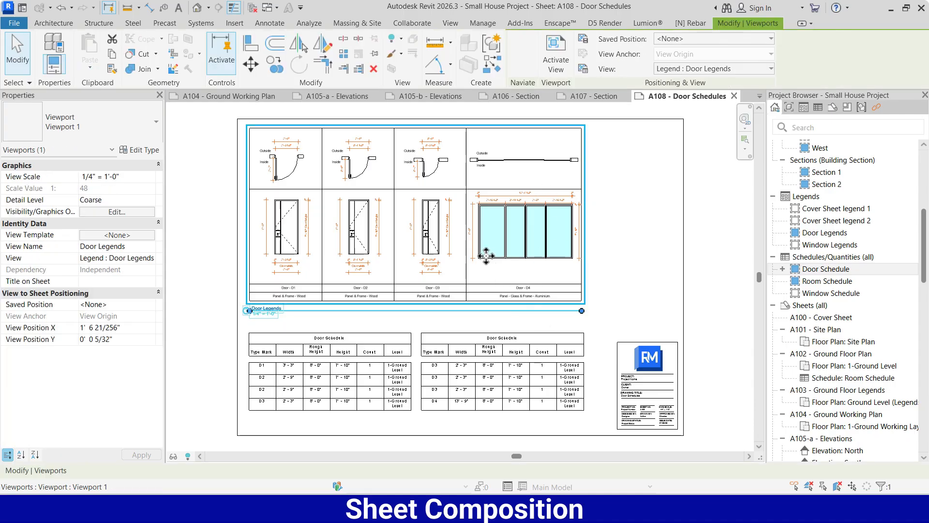
key(Down)
key(Down)
click(601, 252)
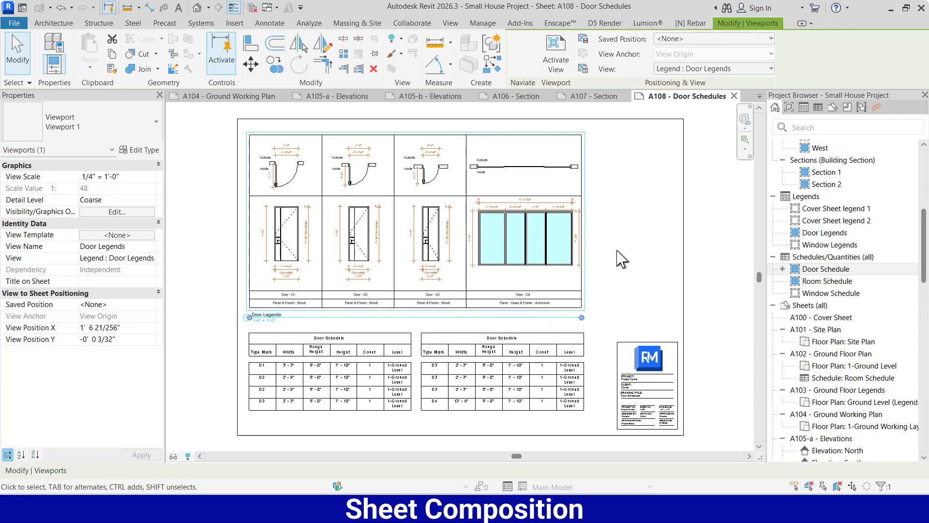
- Nudge each of the two Door Schedule tables down one increment, keeping them level with each other
click(482, 374)
key(Down)
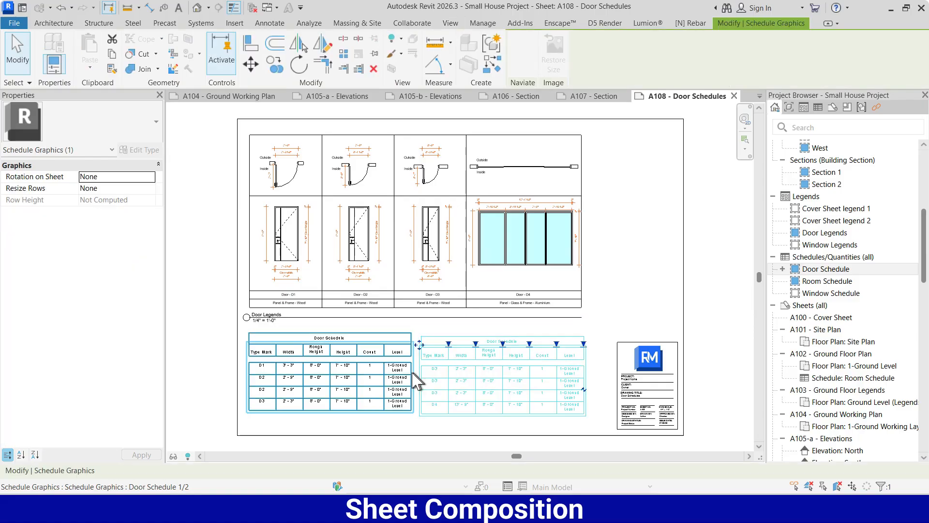
click(383, 374)
key(Down)
click(197, 278)
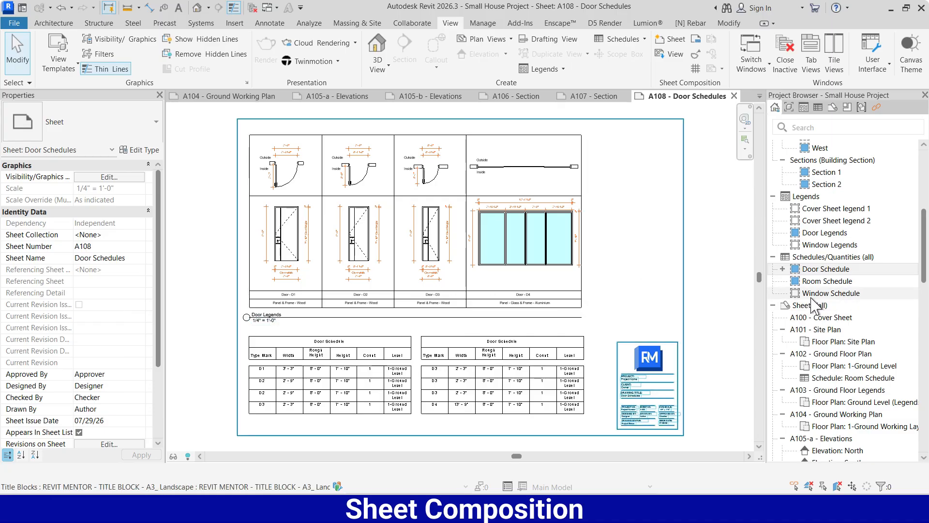
- Open sheet A109 - Window Schedules and place the Window Legends view on it
scroll(818, 305, down, 10)
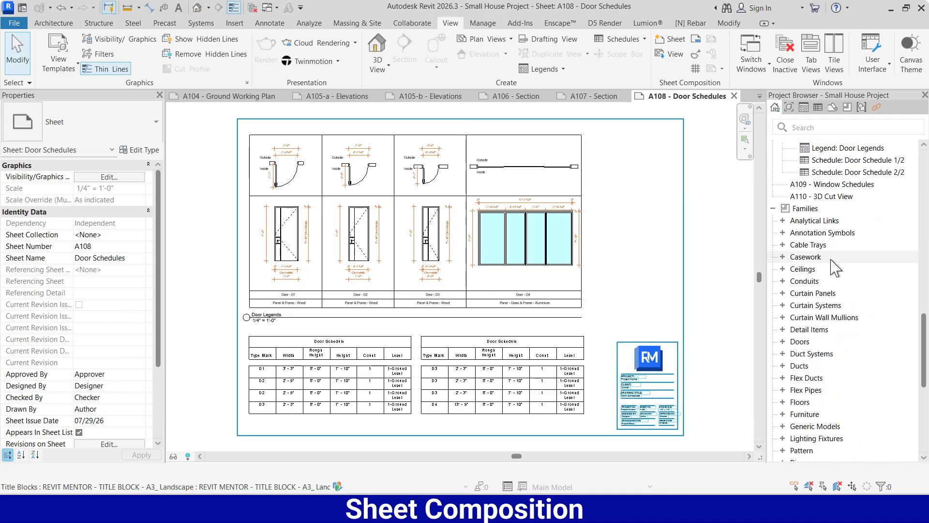
double_click(837, 184)
scroll(845, 266, up, 7)
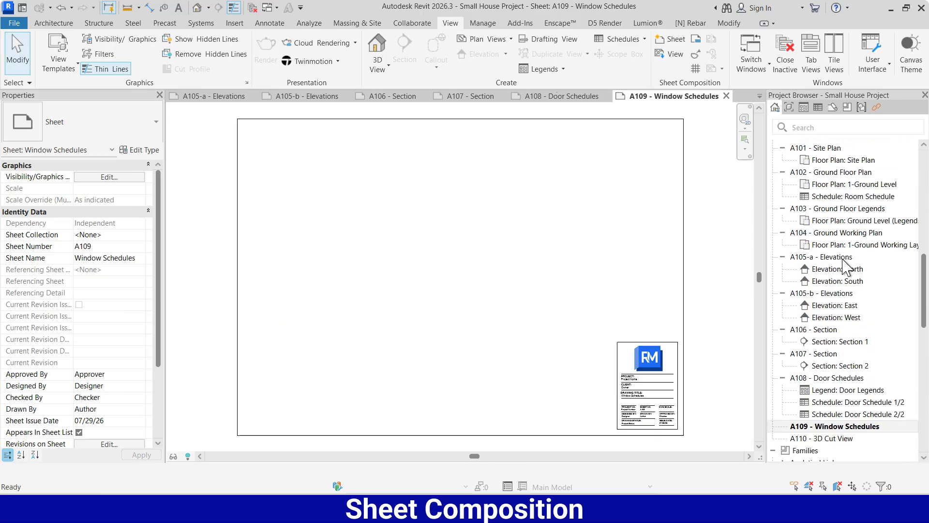
scroll(849, 290, up, 5)
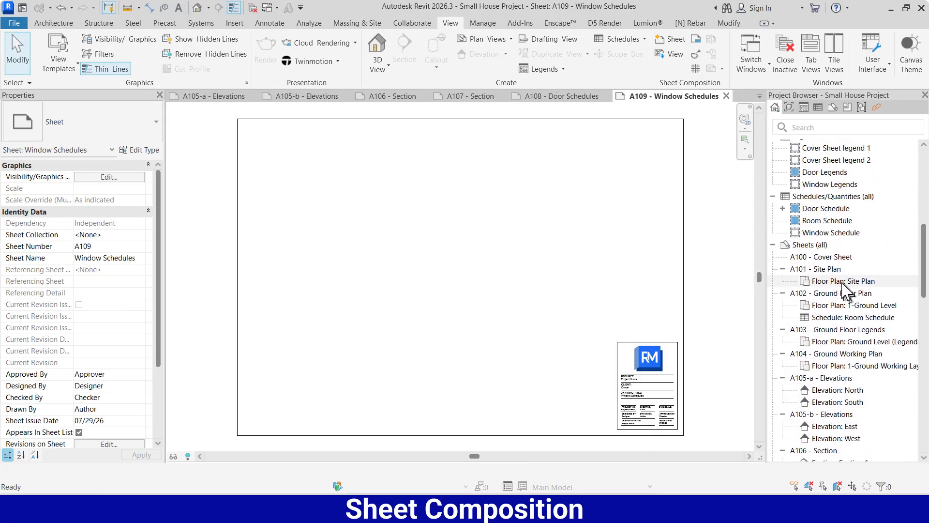
scroll(841, 238, up, 3)
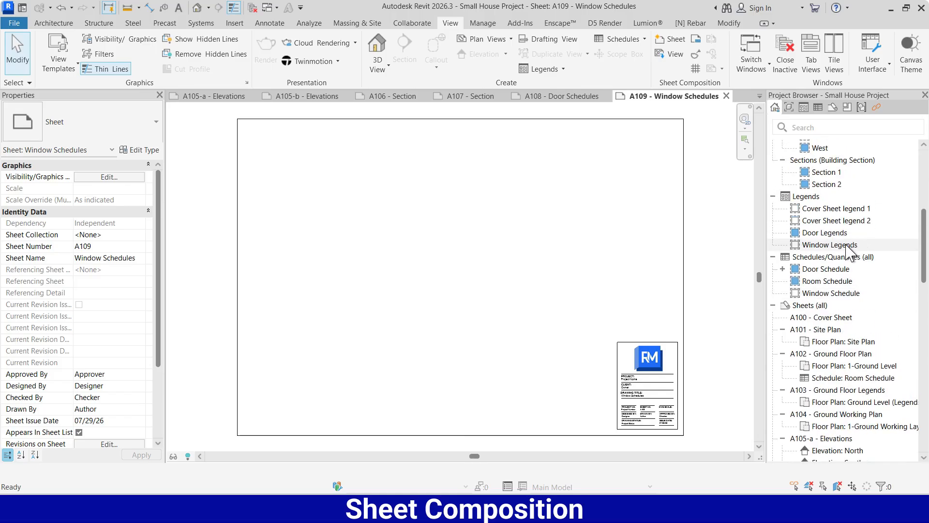
drag(847, 249, 390, 239)
click(401, 245)
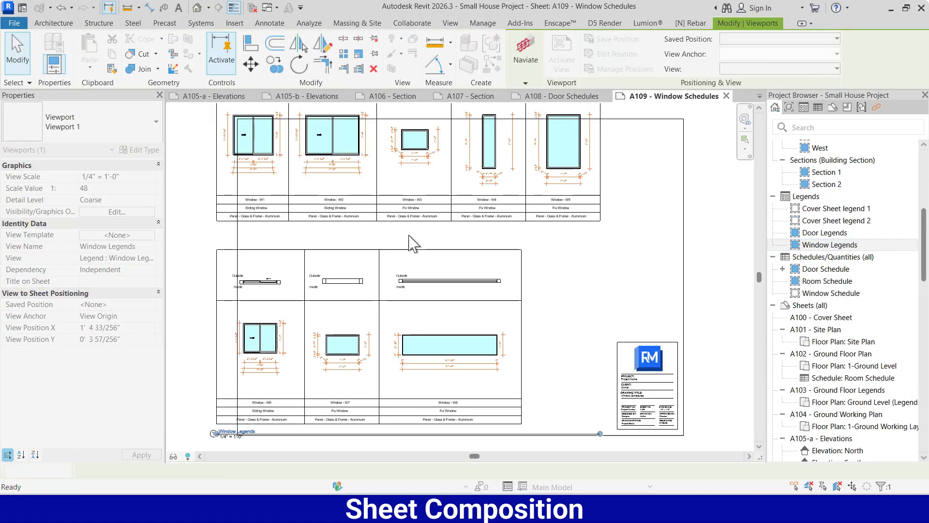
- Set the Window Legends viewport scale to 3/16" = 1'-0" and move it right, inside the sheet's left border
scroll(586, 296, down, 1)
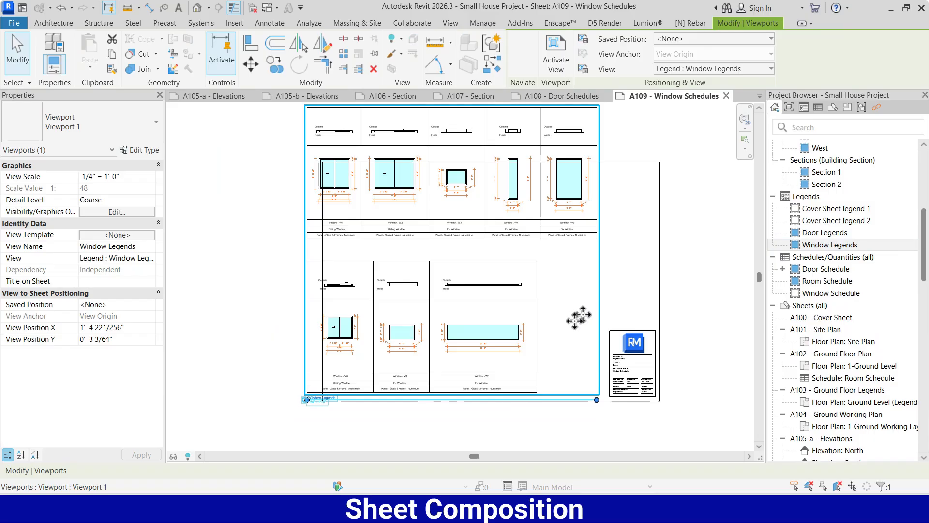
scroll(534, 357, down, 1)
scroll(550, 276, up, 3)
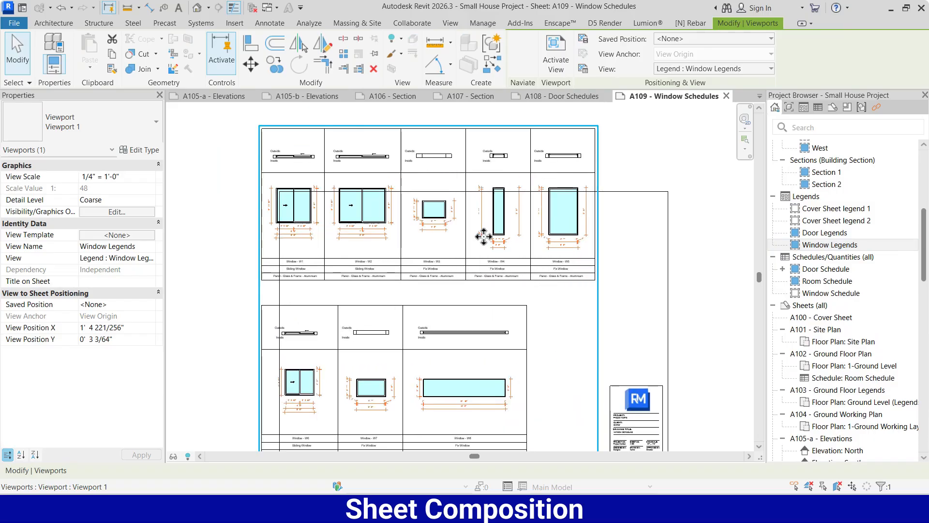
scroll(483, 236, down, 1)
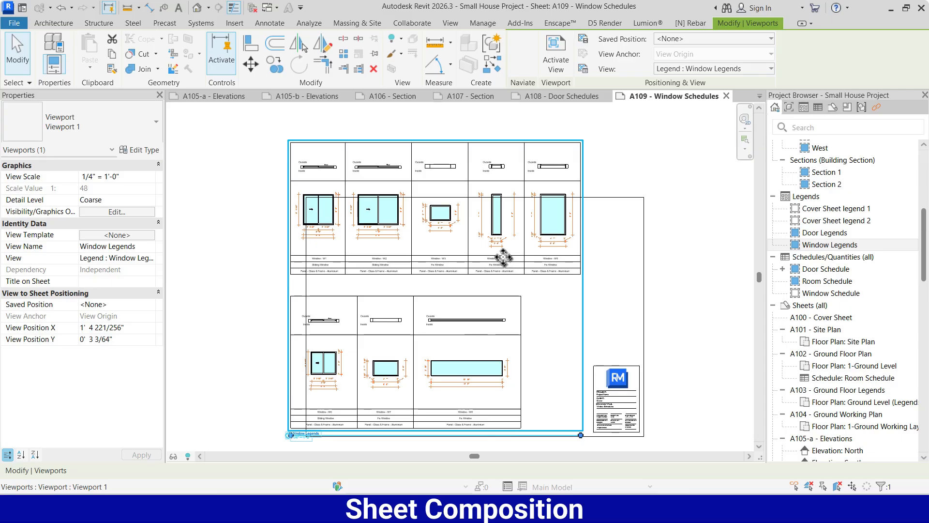
click(151, 177)
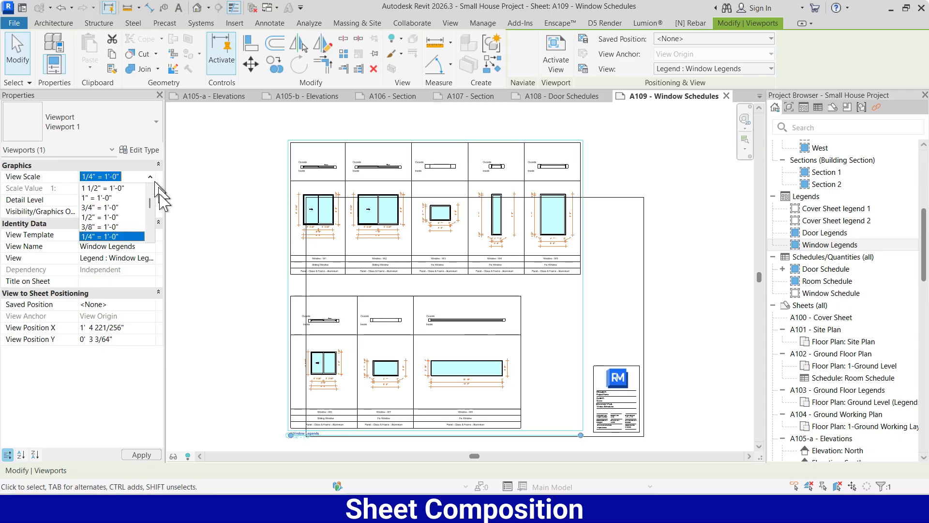
scroll(129, 231, down, 1)
click(107, 217)
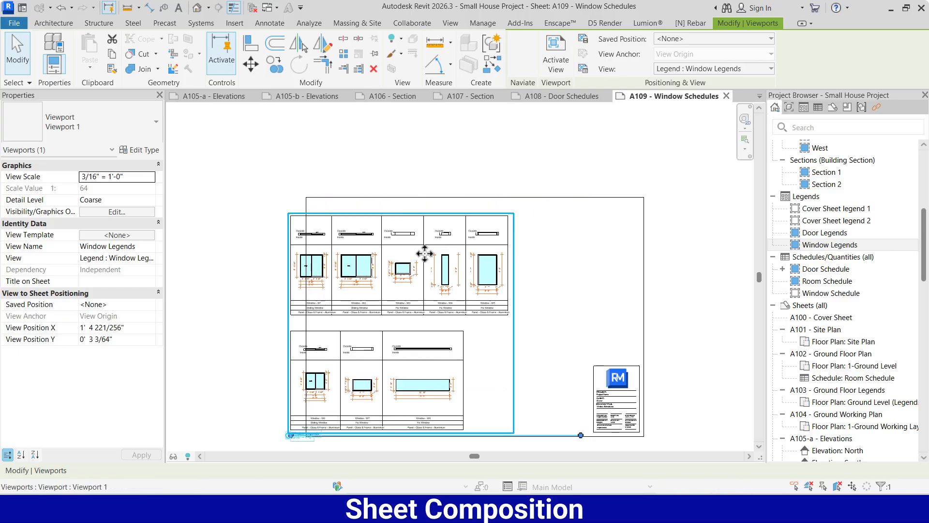
drag(373, 285, 421, 283)
click(568, 296)
- Examine how the dimensions and material notes of windows W1 to W5 fit their legend cells at the new scale
scroll(370, 293, up, 4)
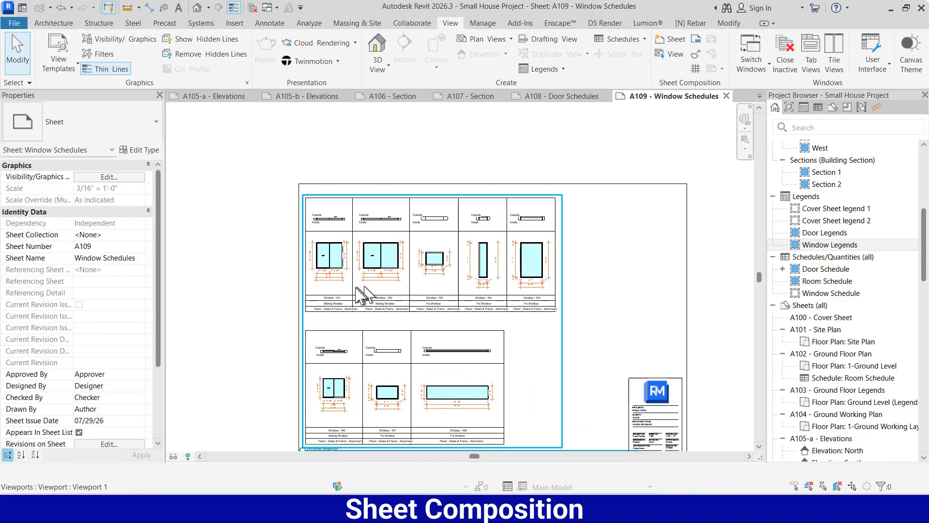
scroll(406, 280, up, 3)
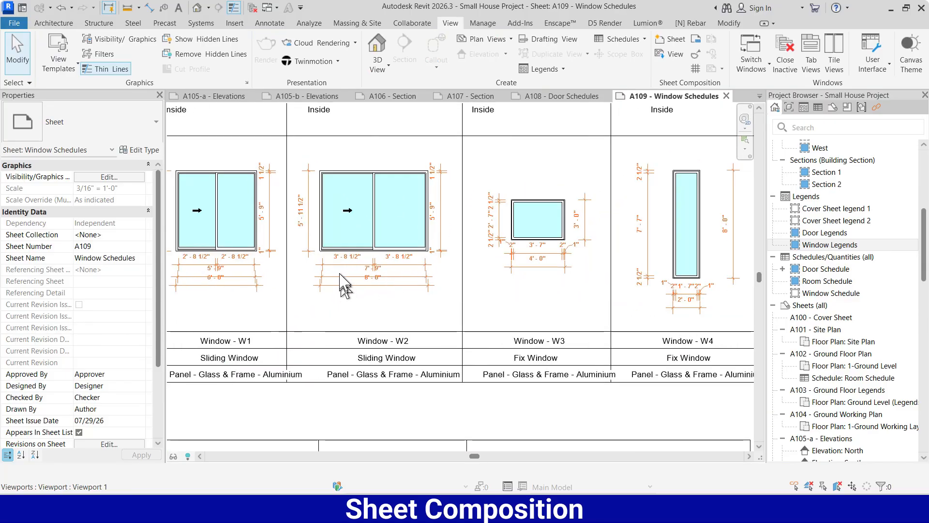
scroll(343, 283, up, 3)
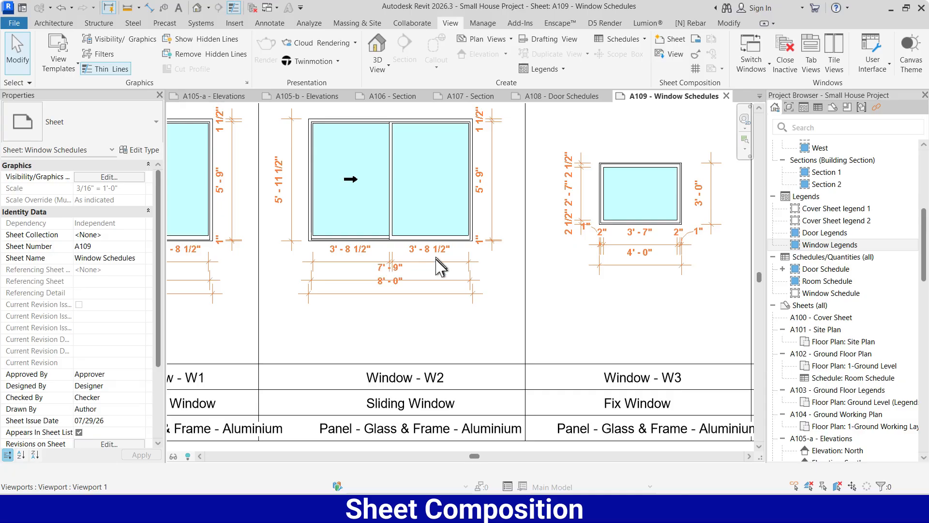
scroll(438, 260, down, 3)
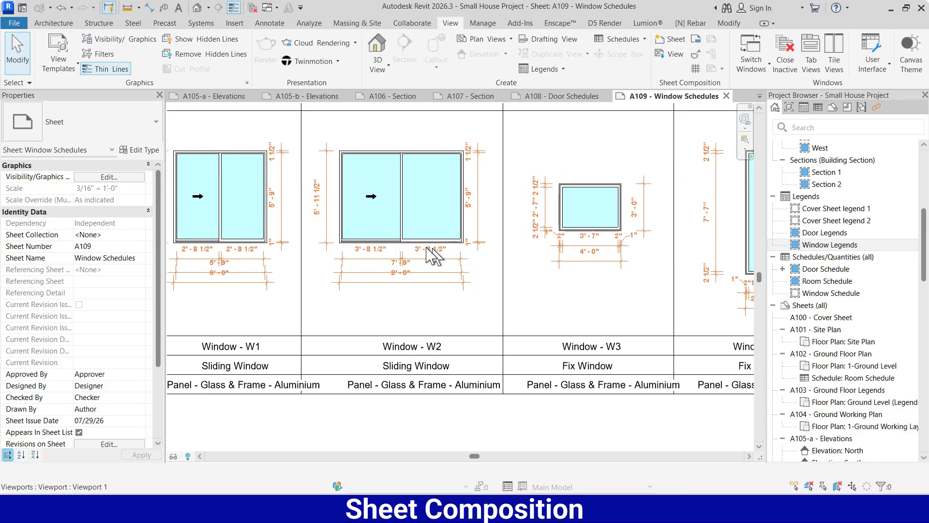
scroll(398, 247, down, 1)
scroll(398, 247, down, 1)
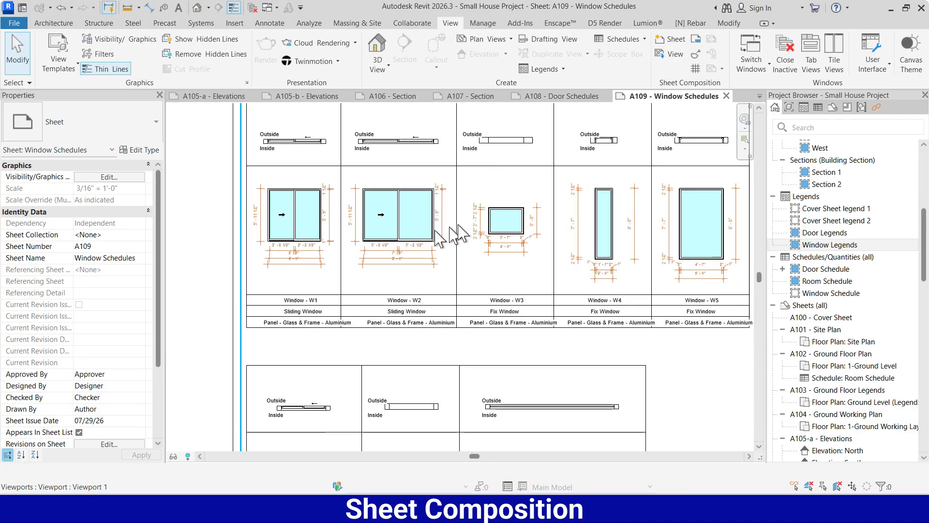
scroll(459, 237, down, 1)
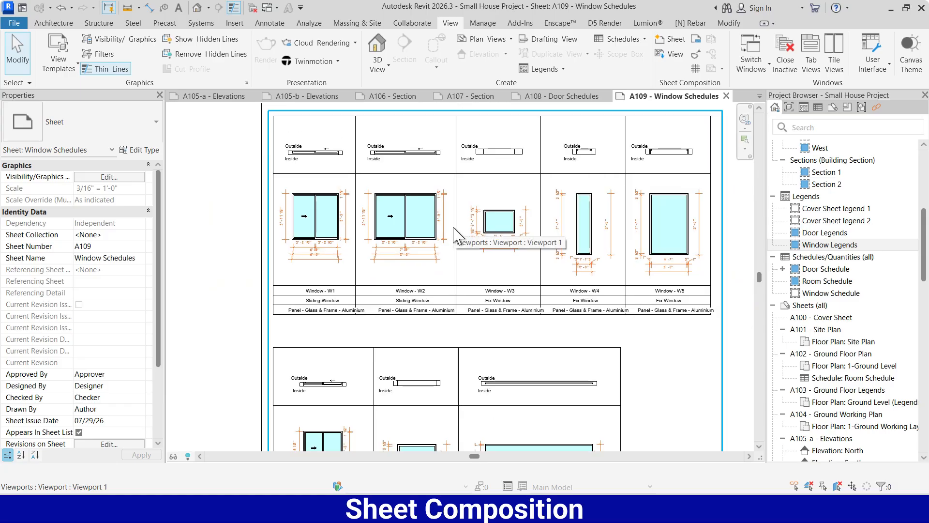
- Examine how the W1 to W8 window drawings, dimensions and notes fit their legend cells and the sheet border
scroll(385, 215, up, 1)
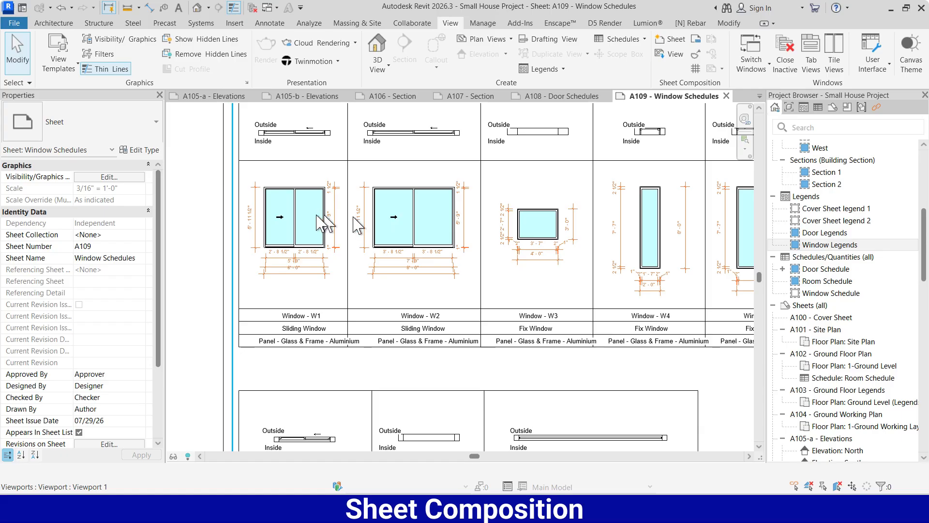
scroll(334, 245, up, 1)
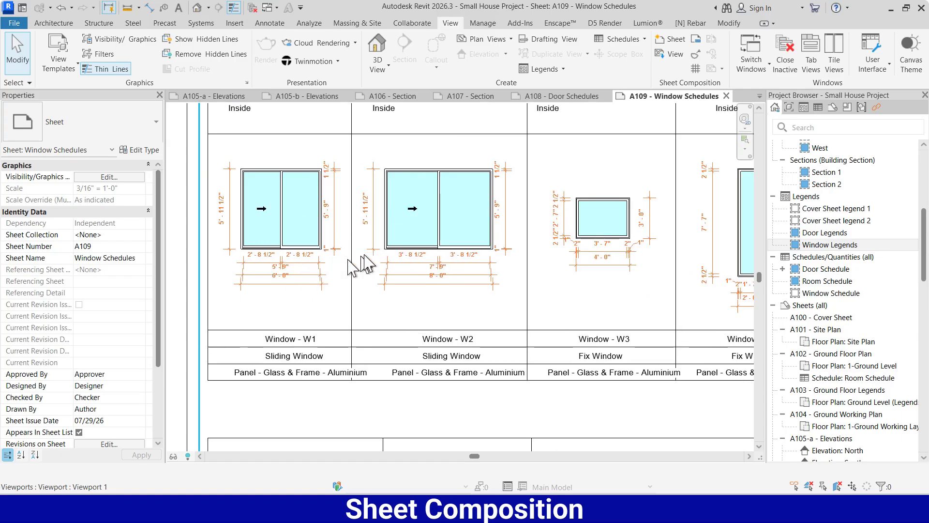
scroll(411, 223, down, 3)
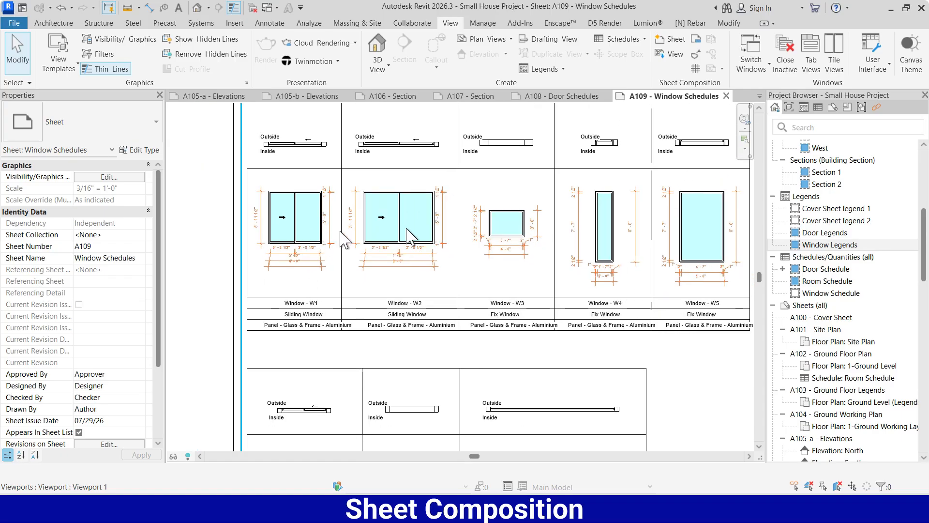
scroll(452, 213, down, 2)
scroll(419, 296, up, 3)
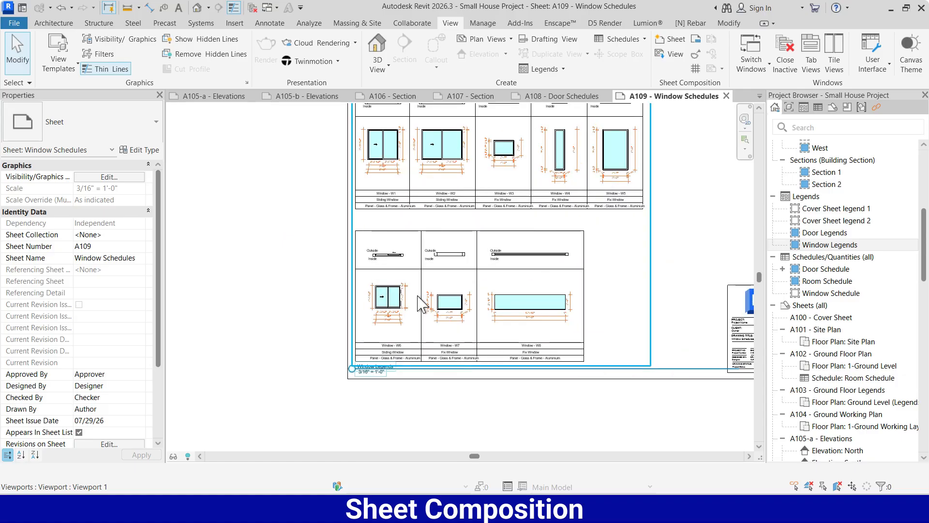
scroll(450, 237, down, 2)
scroll(467, 219, up, 3)
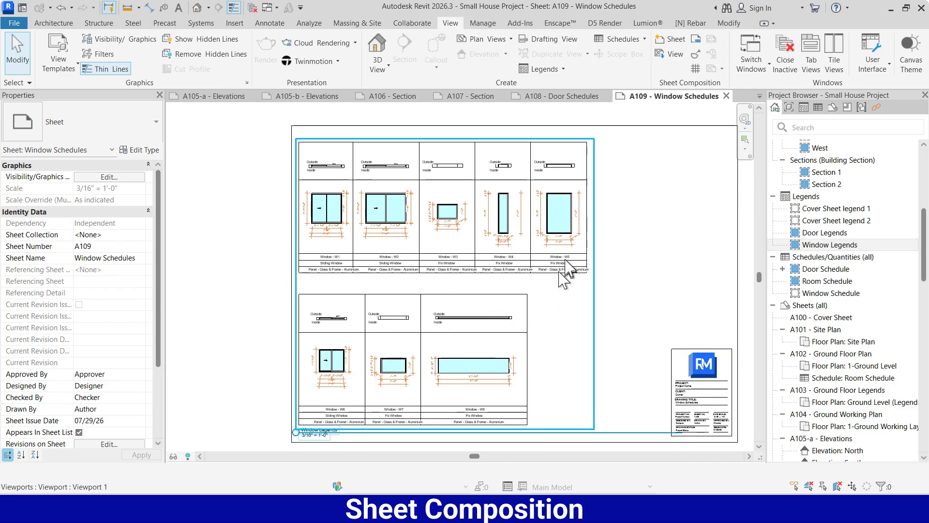
- Move the Window Legends viewport slightly right and nudge it up two increments to leave room for its title
click(446, 228)
drag(440, 227, 443, 227)
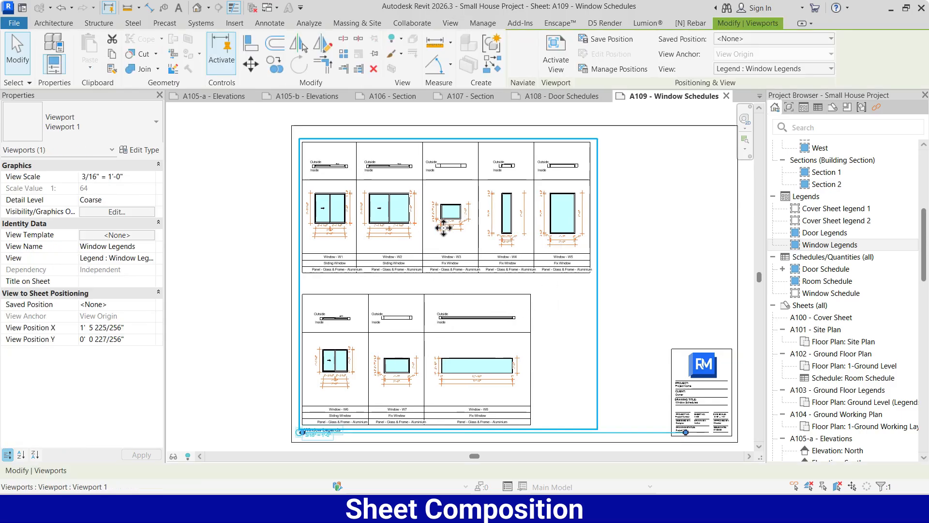
click(205, 214)
click(367, 216)
key(Up)
key(Up)
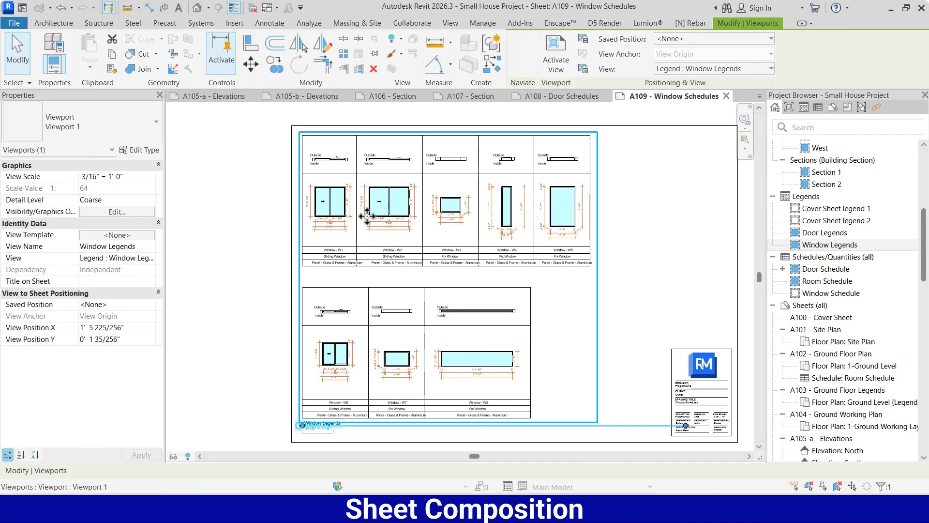
key(Escape)
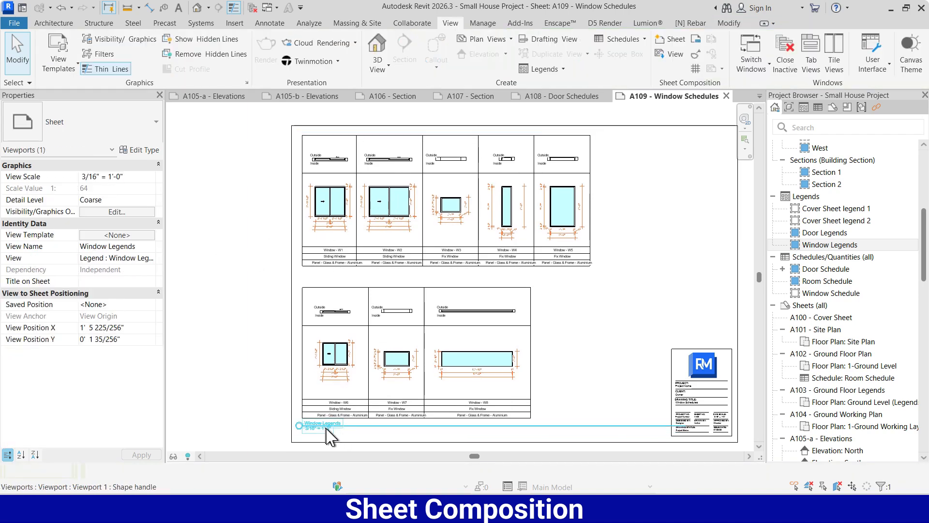
- Move the Window Legends view title down, just below the legend, and shorten its line to the lower table's width
click(327, 436)
drag(327, 435, 324, 432)
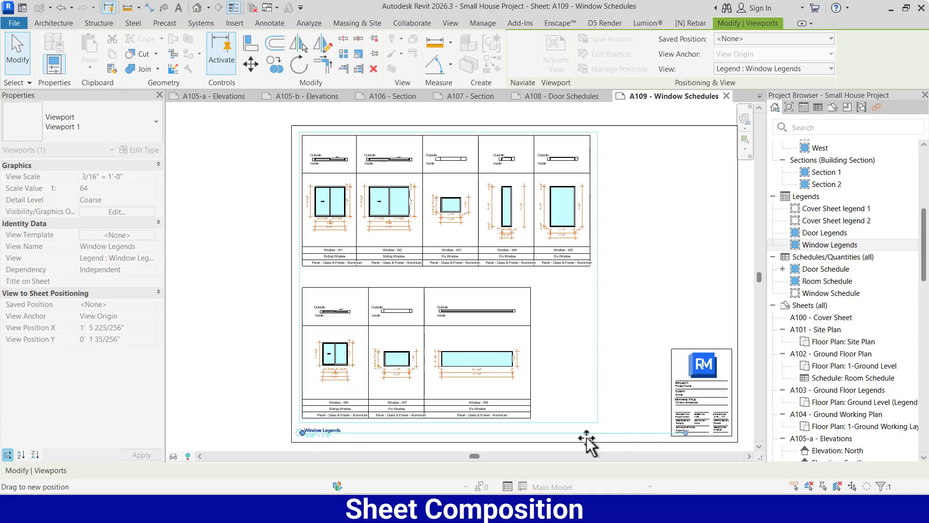
drag(528, 440, 528, 439)
click(624, 316)
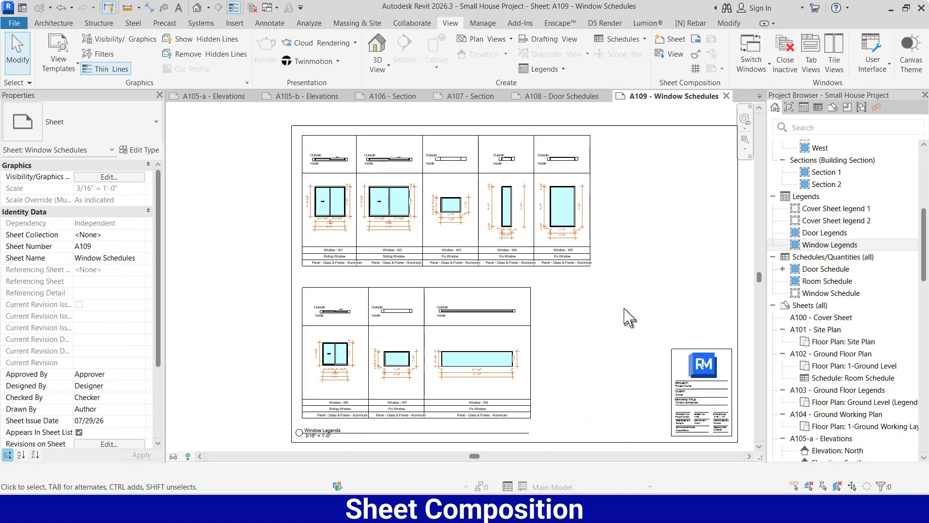
- Place the Window Schedule on the sheet in the free area beside the upper window legend
scroll(317, 273, down, 1)
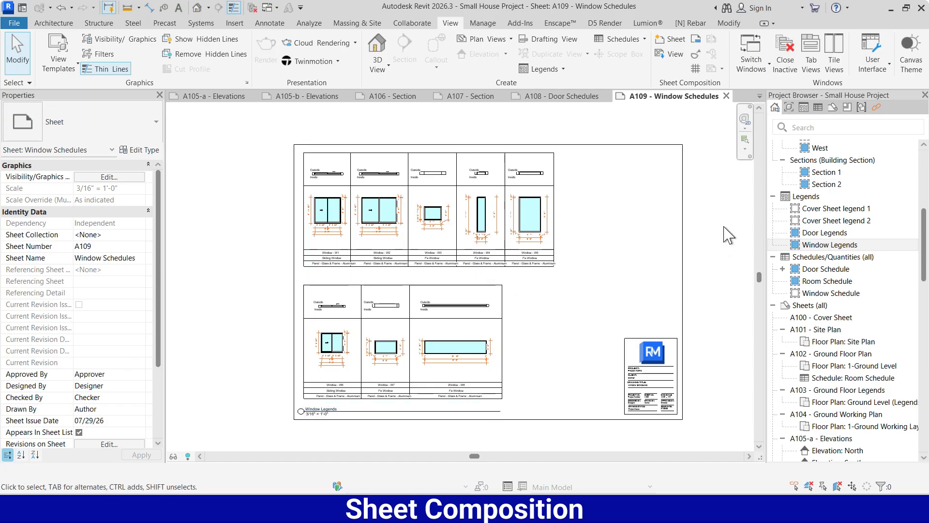
click(829, 245)
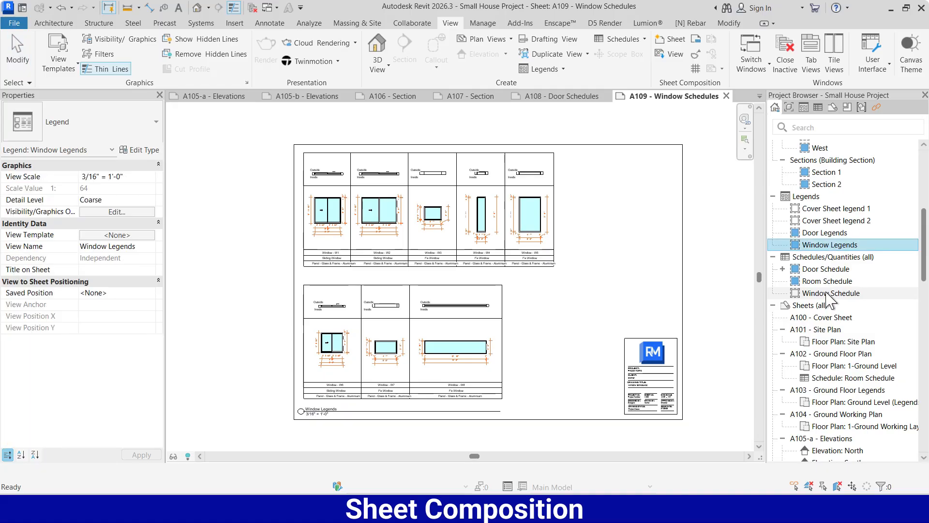
drag(831, 293, 609, 235)
click(604, 234)
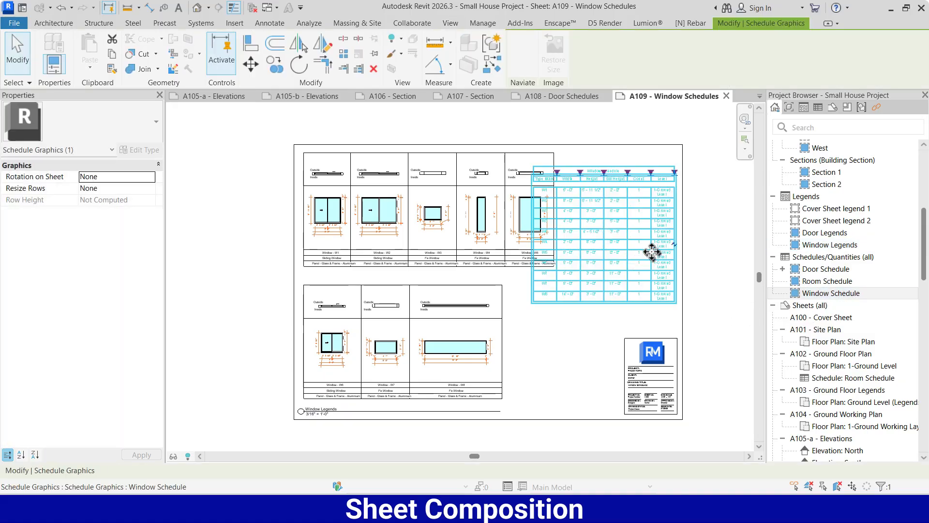
- Check the schedule's overlap with the window legends, and split the Window Schedule into two side-by-side segments
scroll(546, 247, up, 2)
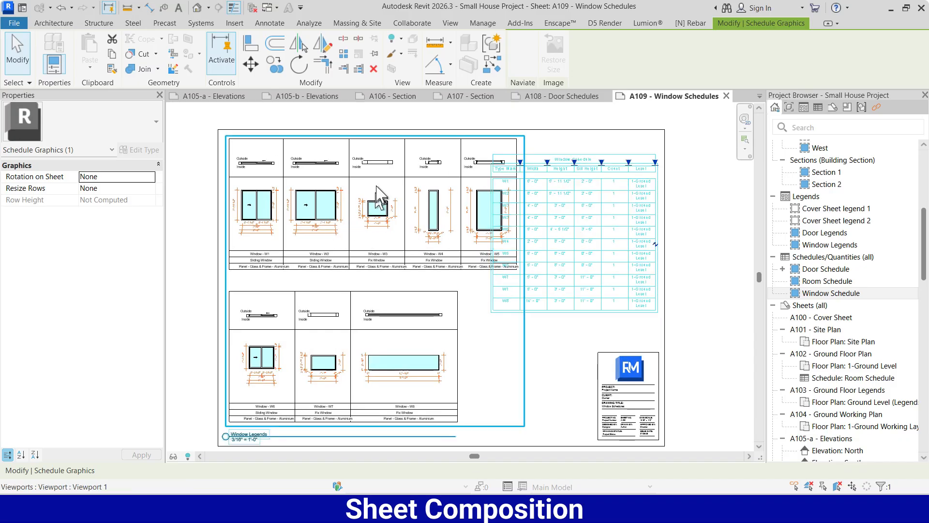
scroll(376, 187, up, 3)
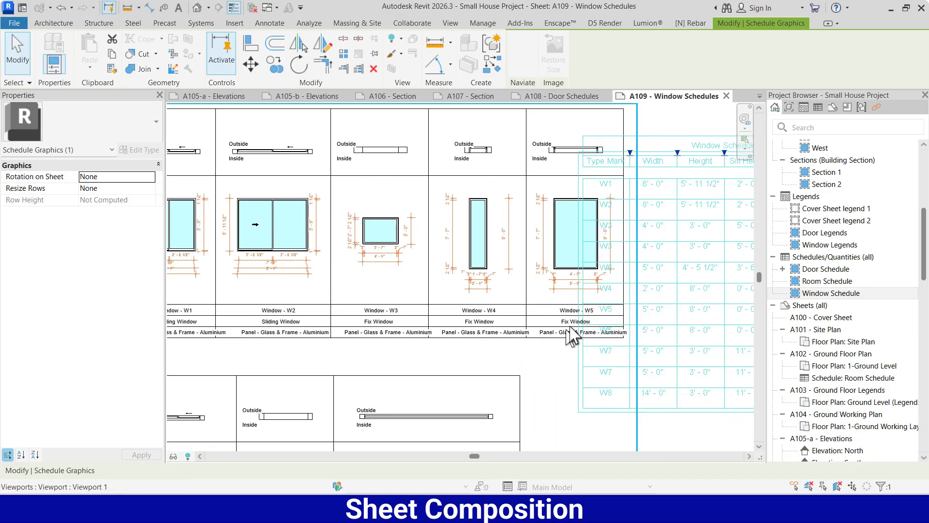
scroll(339, 274, down, 2)
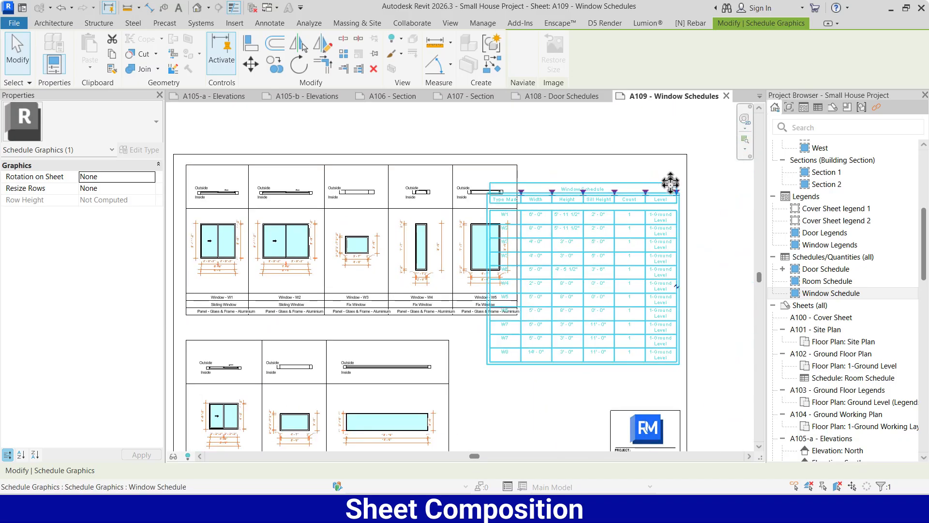
scroll(307, 425, up, 3)
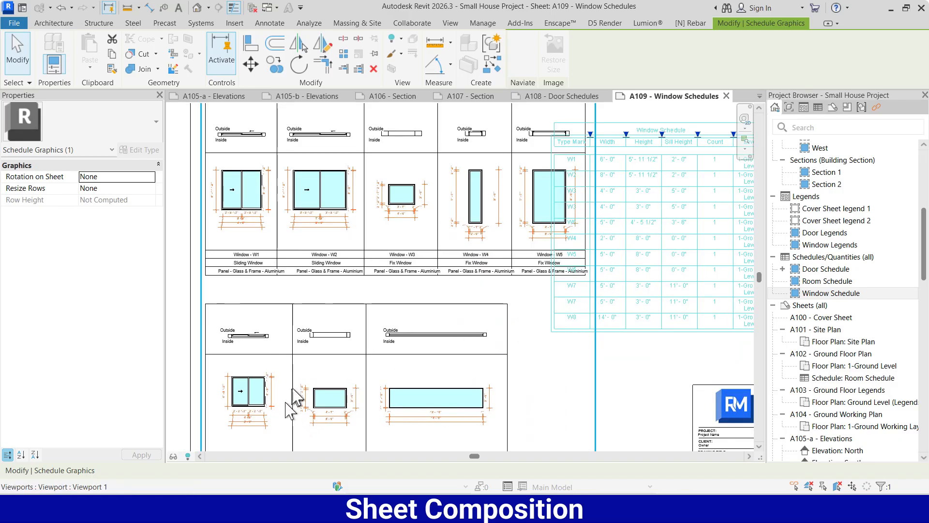
middle_drag(296, 400, 328, 327)
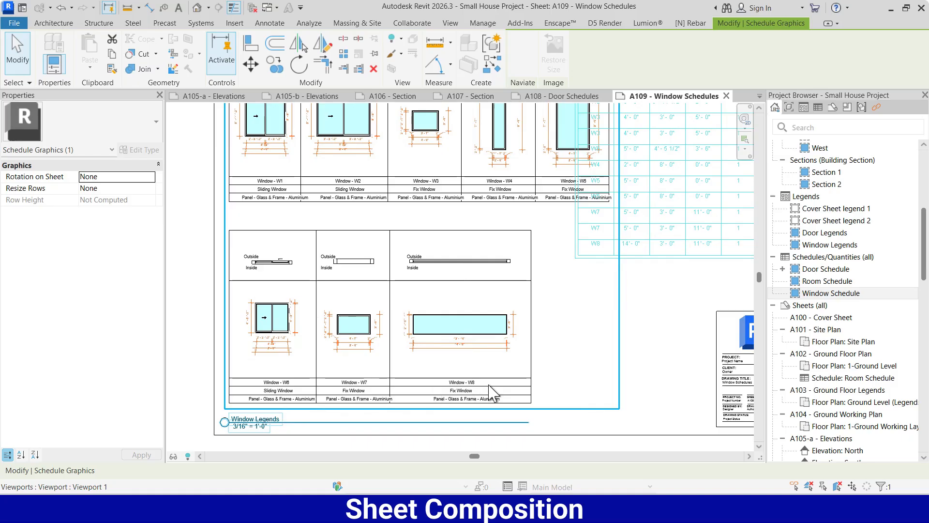
scroll(264, 354, up, 1)
scroll(556, 344, down, 3)
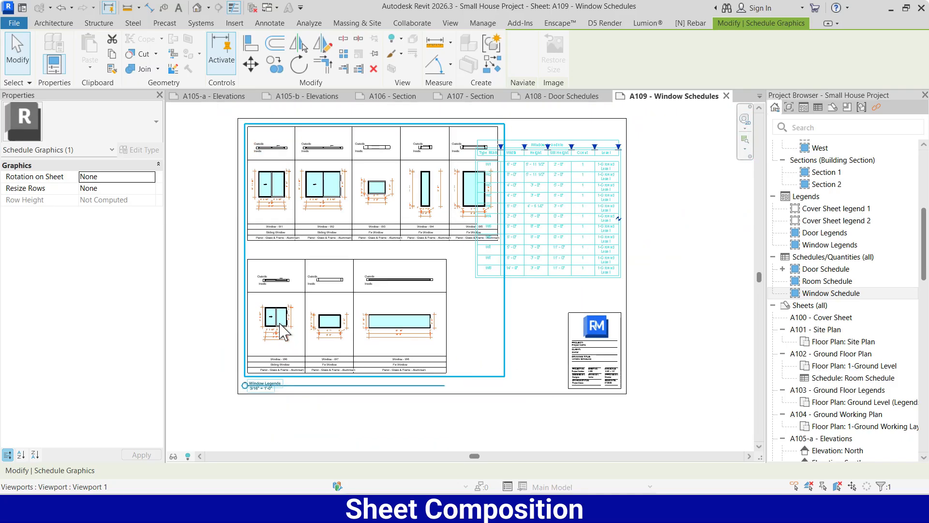
click(619, 220)
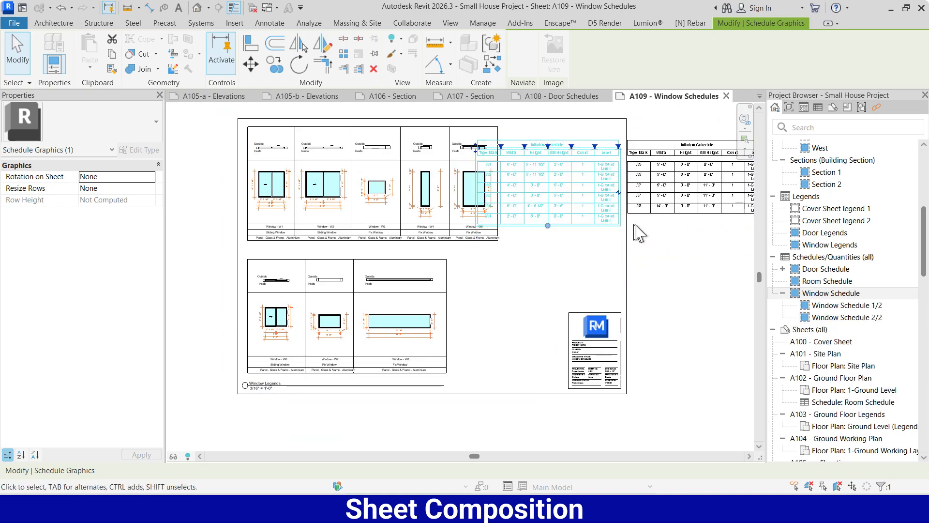
- Lengthen the first Window Schedule segment to hold the rows through both W5 entries, leaving W7 and W8 in the second
scroll(617, 208, up, 2)
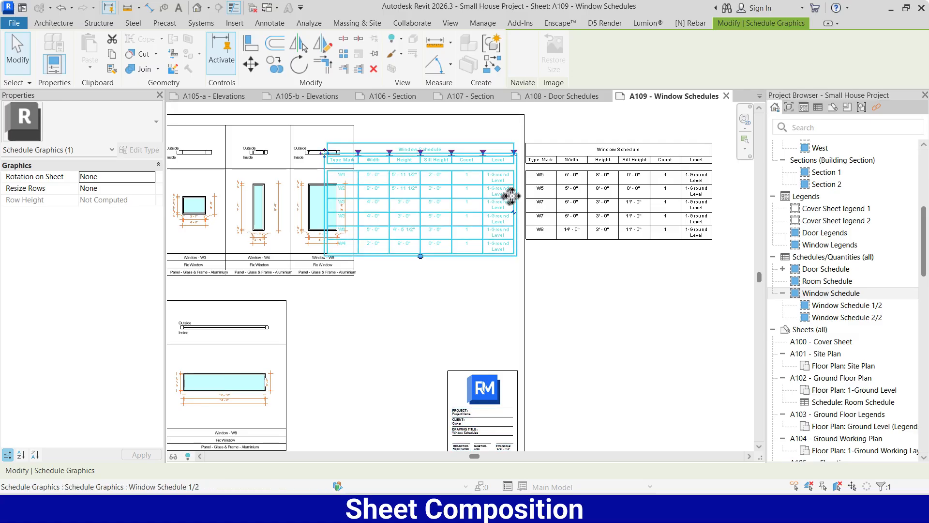
scroll(429, 246, up, 2)
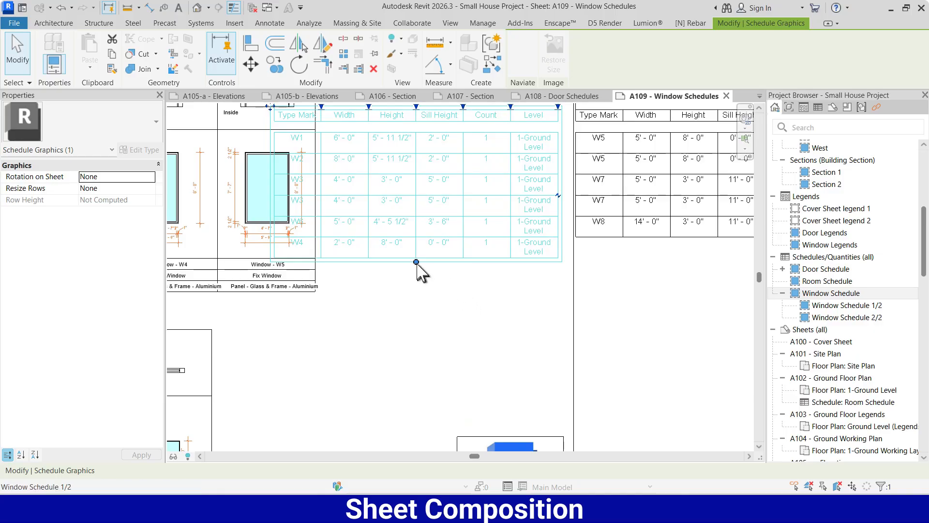
drag(415, 262, 414, 309)
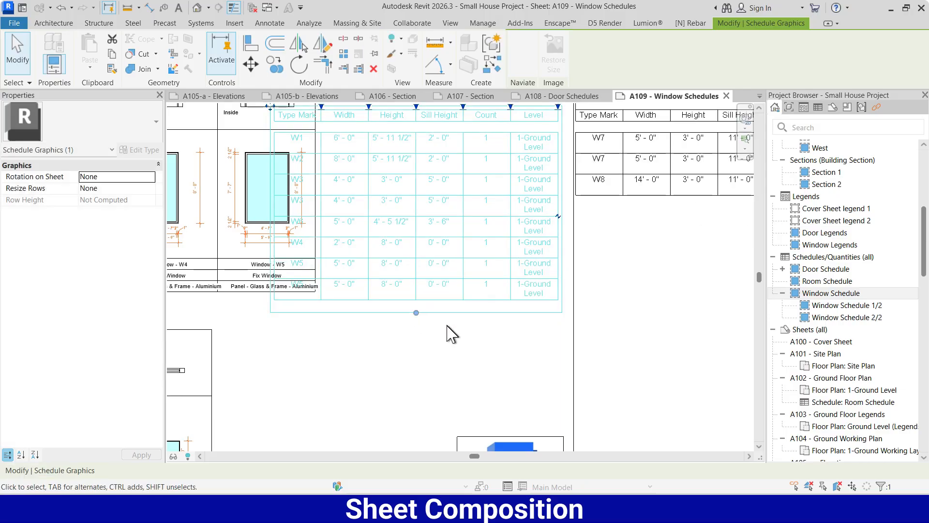
scroll(453, 334, down, 3)
click(612, 308)
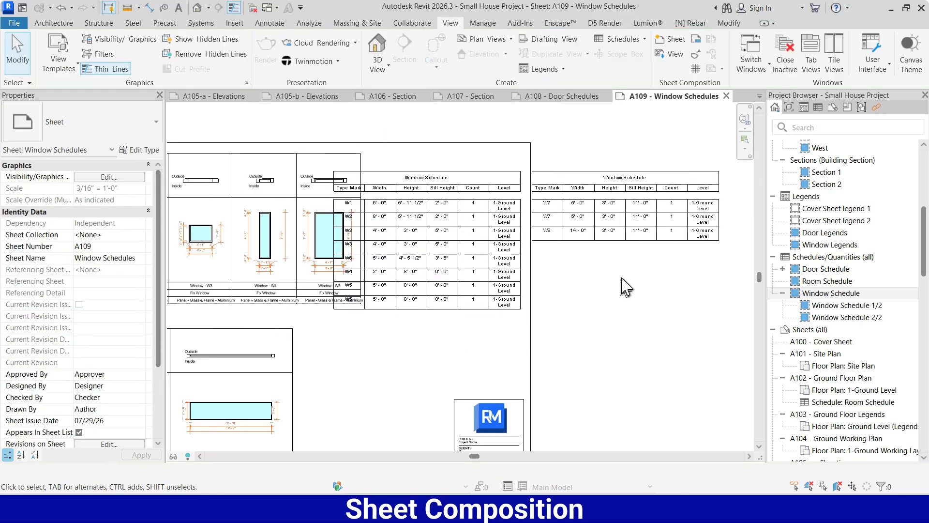
- Move the second Window Schedule segment inside the sheet, beside the lower window legend
scroll(626, 287, down, 2)
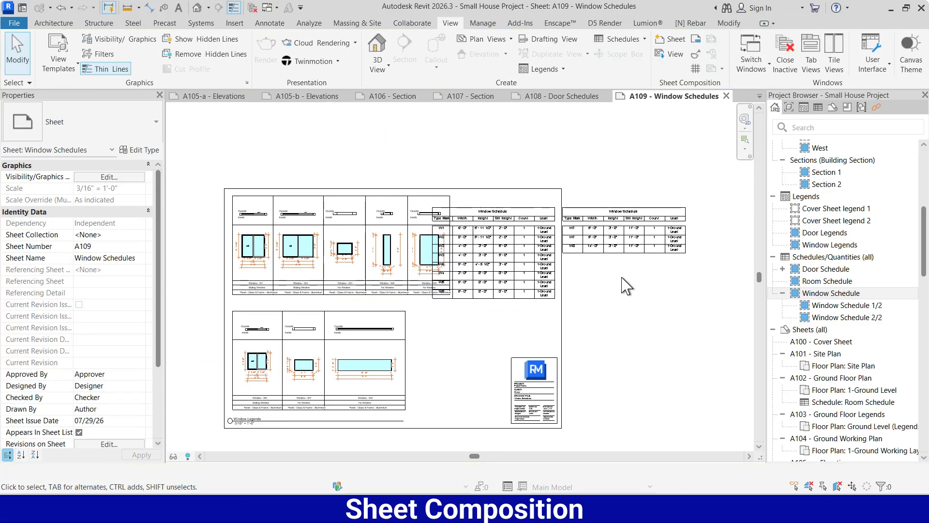
click(618, 234)
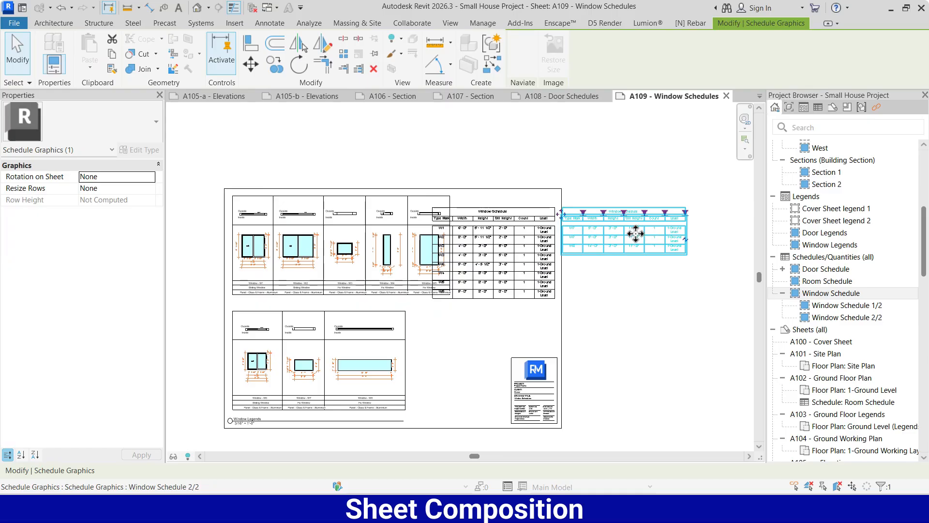
drag(636, 234, 460, 378)
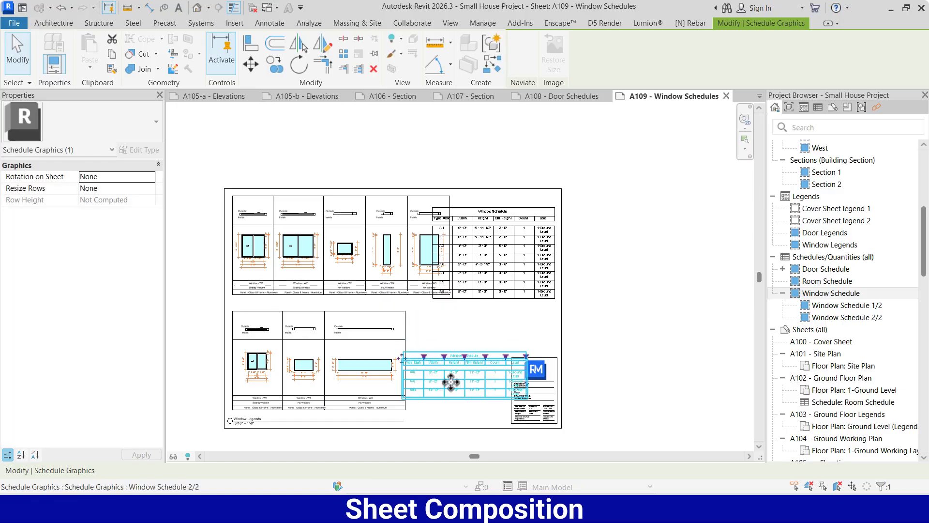
- Narrow the Window Schedule's columns so the second segment clears the title block
scroll(459, 378, up, 3)
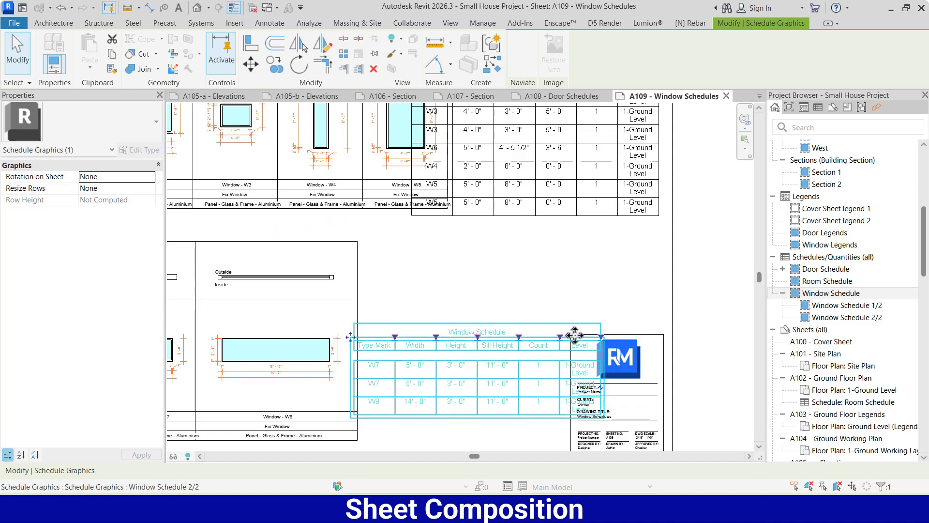
drag(600, 337, 463, 338)
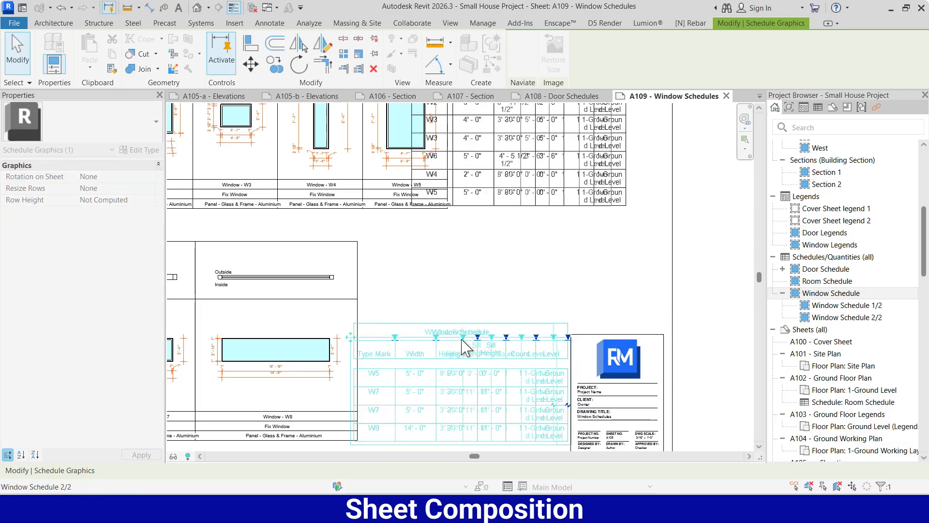
drag(434, 338, 382, 338)
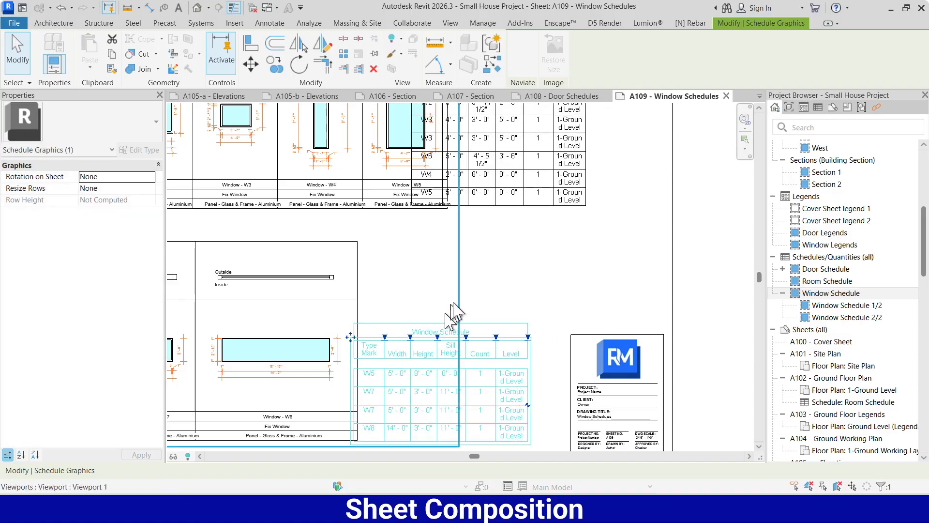
- Move the first Window Schedule segment into the sheet's upper right corner, clear of the W5 legend cell
scroll(428, 411, down, 2)
click(485, 220)
drag(484, 220, 525, 207)
click(658, 224)
scroll(493, 197, down, 2)
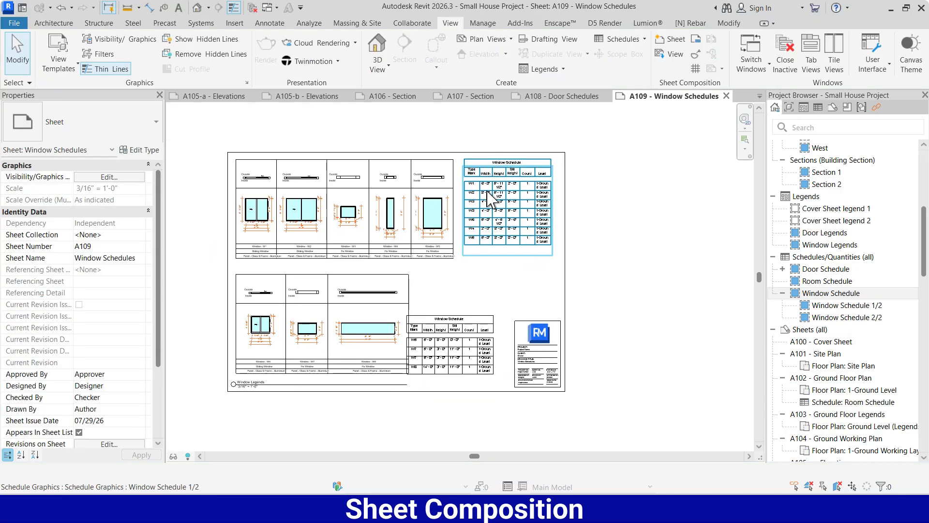
- Position the second Window Schedule segment between the lower window legend and the title block
scroll(454, 331, up, 2)
click(446, 335)
drag(445, 338, 474, 283)
click(545, 253)
click(474, 307)
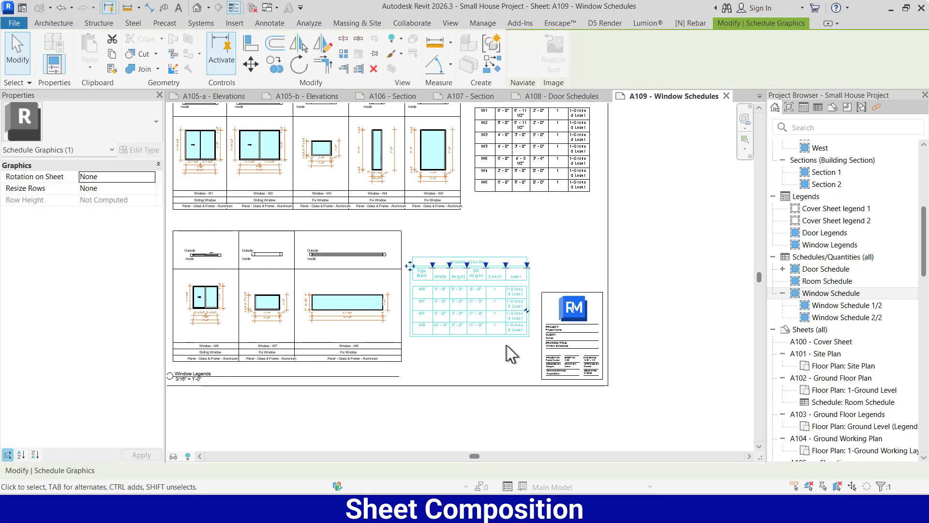
drag(507, 334, 508, 341)
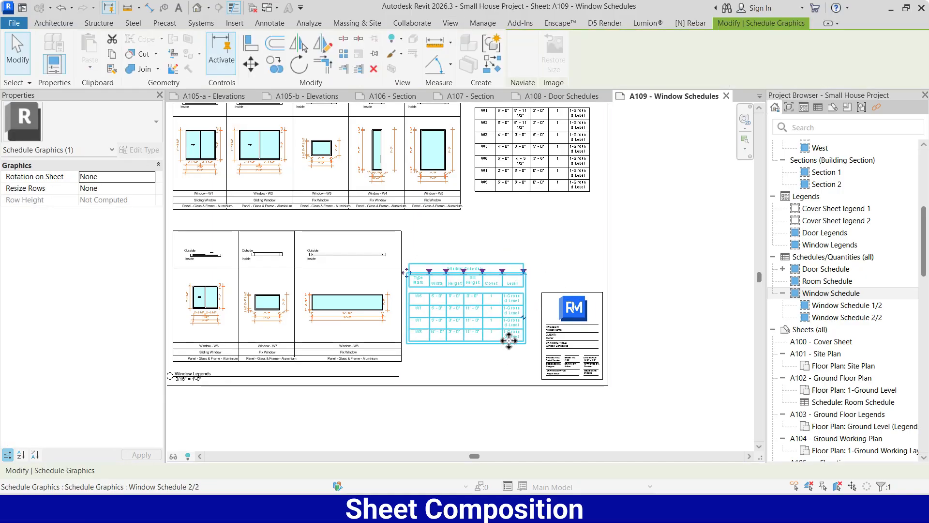
- Shift the first Window Schedule segment slightly down beside the upper window legend
click(570, 201)
scroll(580, 394, down, 2)
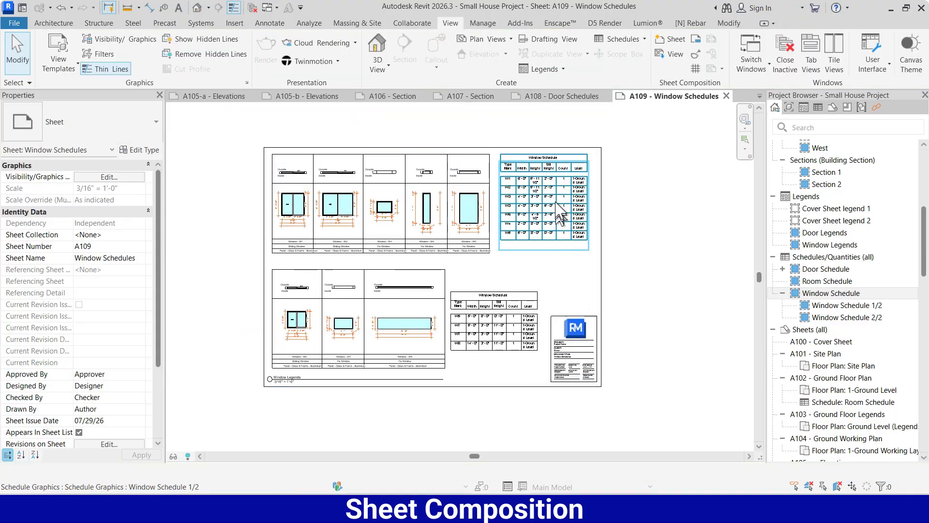
click(559, 240)
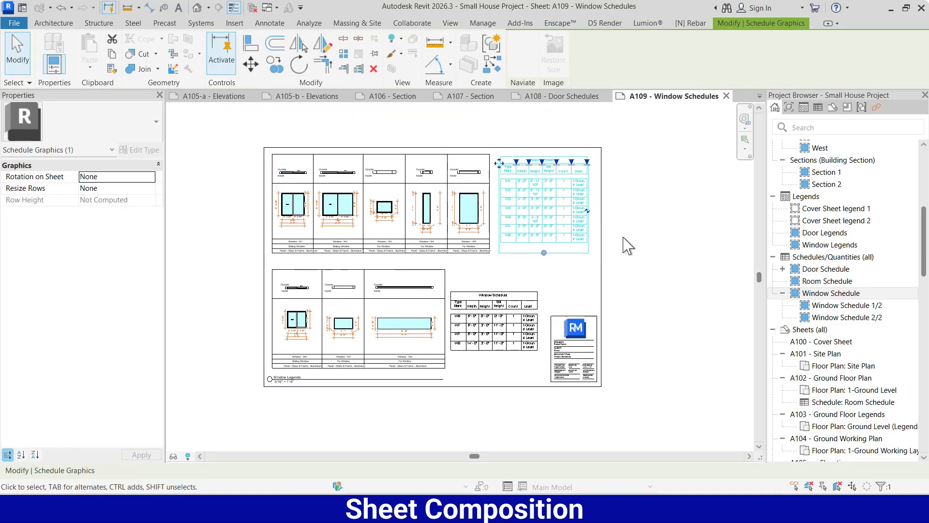
- Deselect the Window Schedule segment and open sheet A110 - 3D Cut View
click(651, 235)
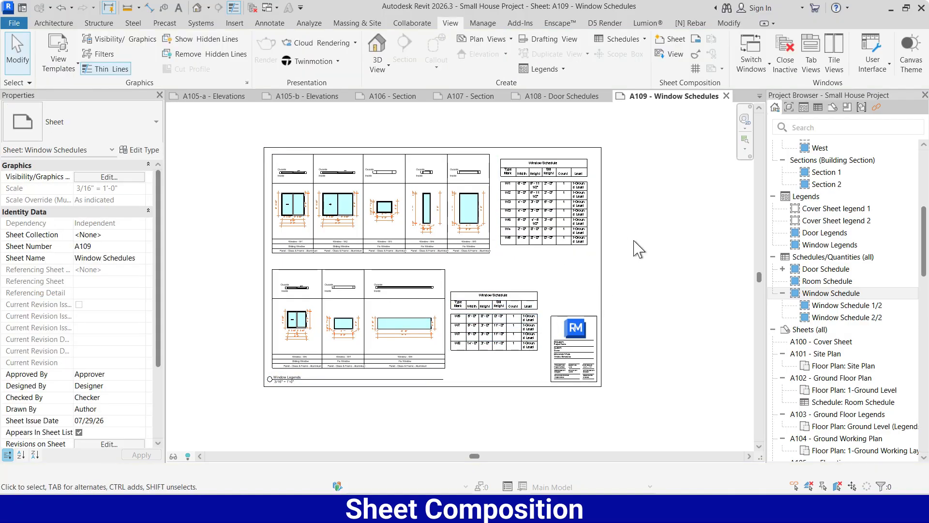
scroll(823, 356, down, 6)
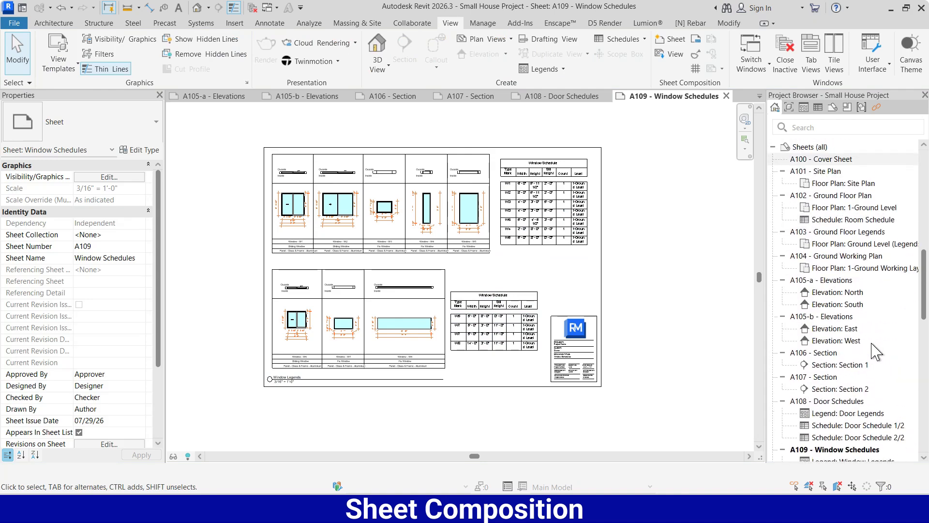
scroll(864, 349, down, 8)
scroll(850, 322, up, 3)
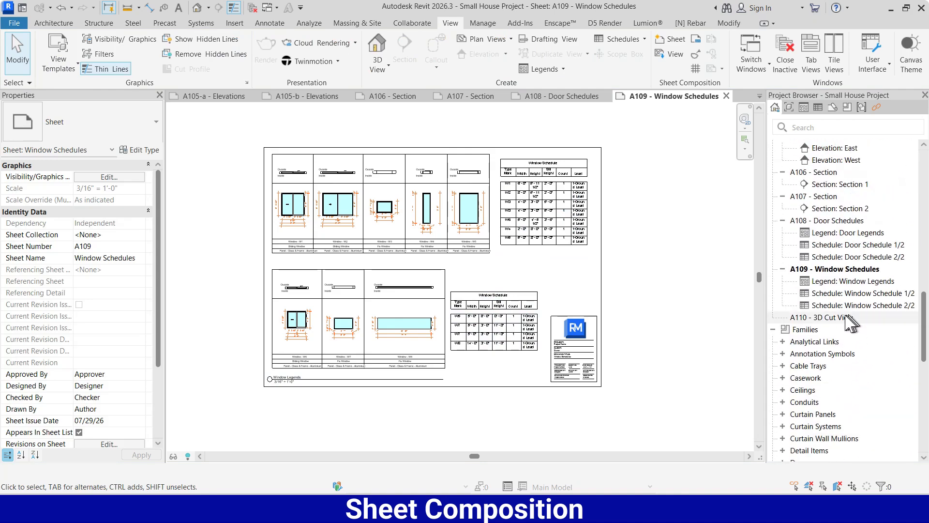
double_click(845, 317)
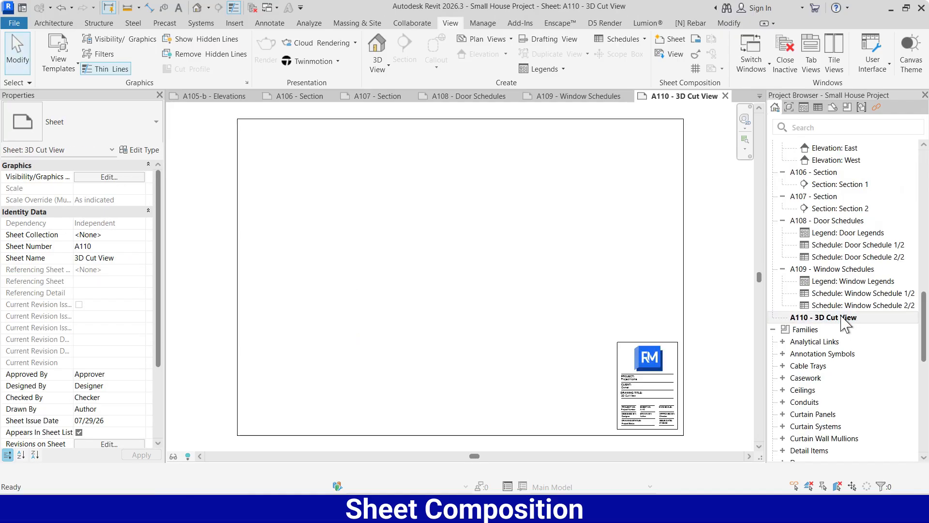
- Open the 3D Section view to check what it shows, and close it again
scroll(861, 302, up, 1)
scroll(865, 305, up, 15)
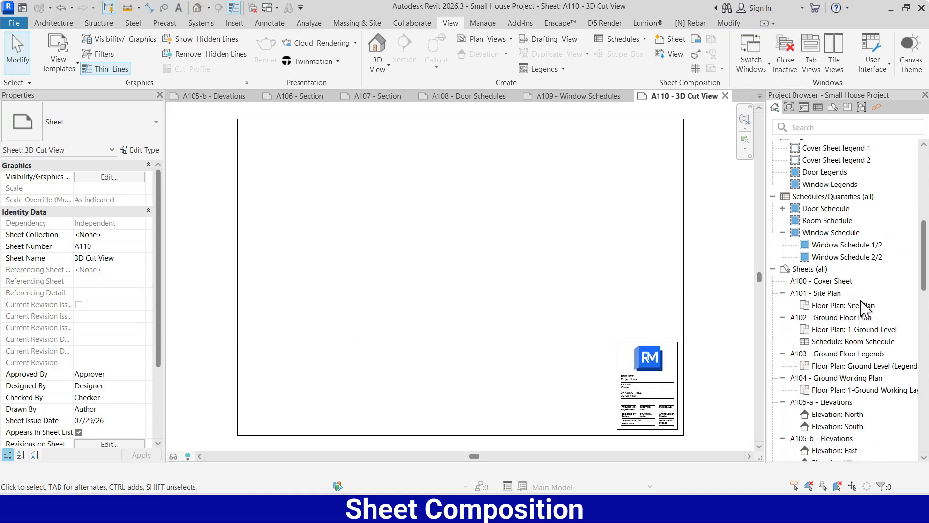
scroll(865, 305, up, 2)
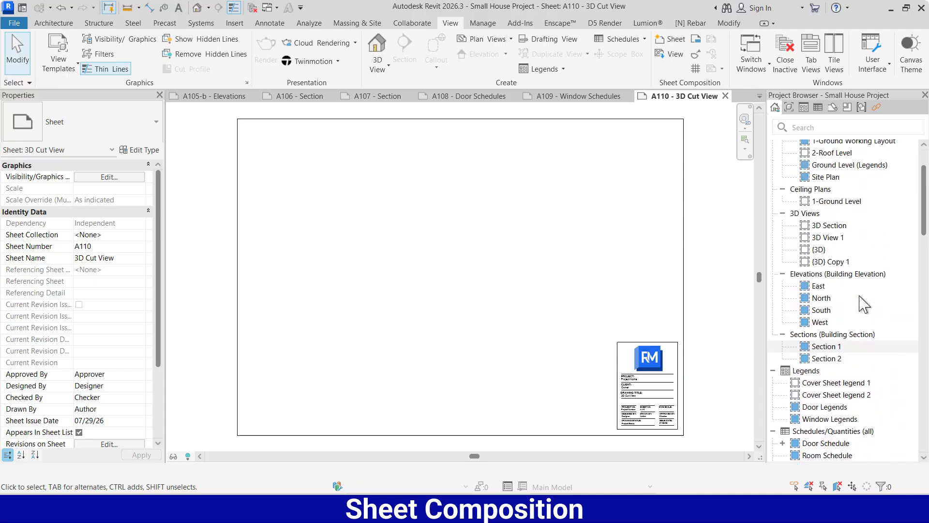
double_click(834, 235)
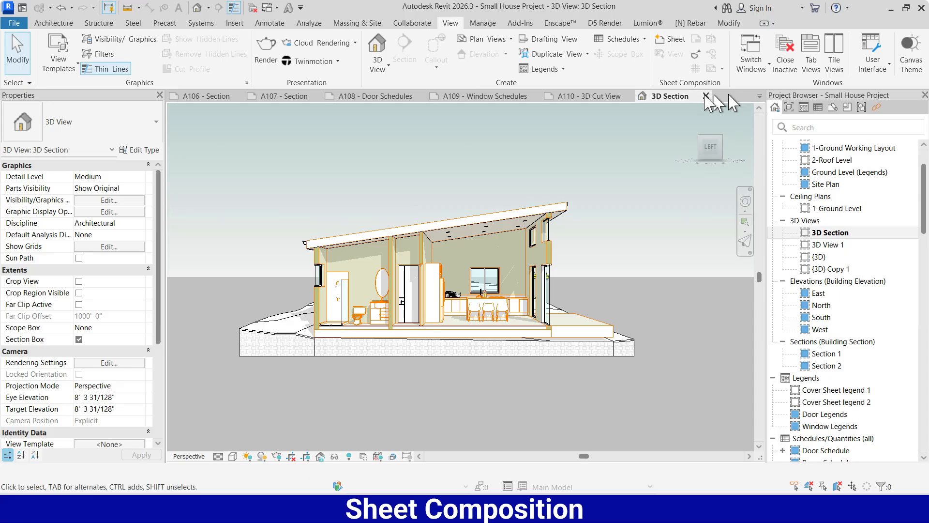
click(706, 96)
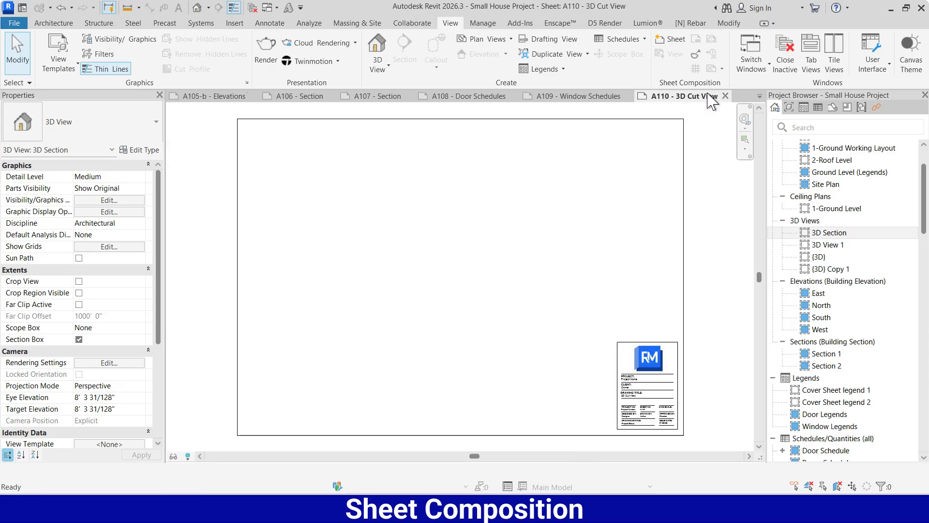
- Try to rename the {3D} Copy 1 view as {3D} Cut
click(830, 269)
right_click(830, 269)
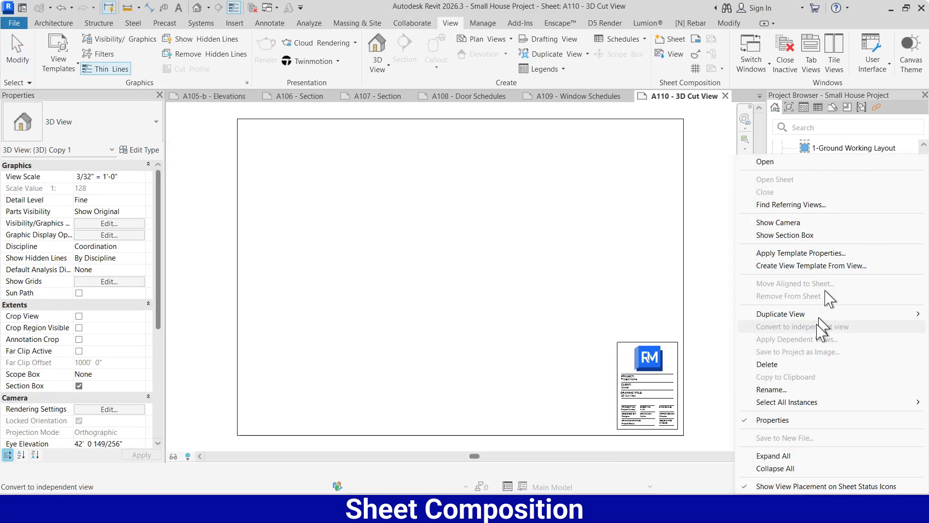
click(771, 389)
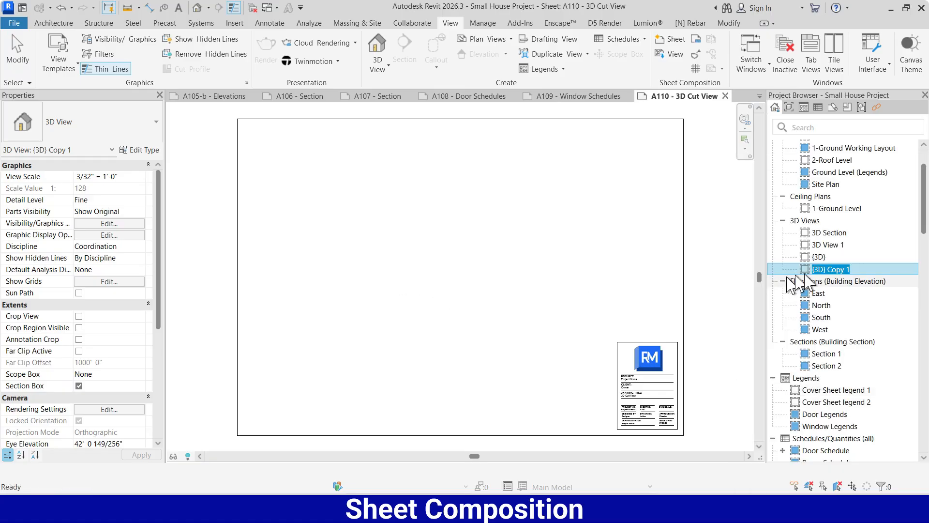
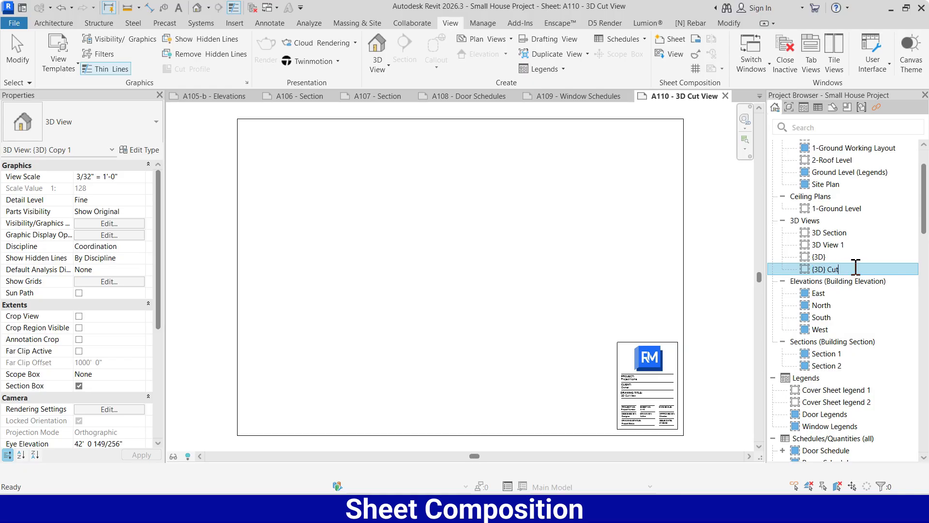
key(Return)
click(540, 274)
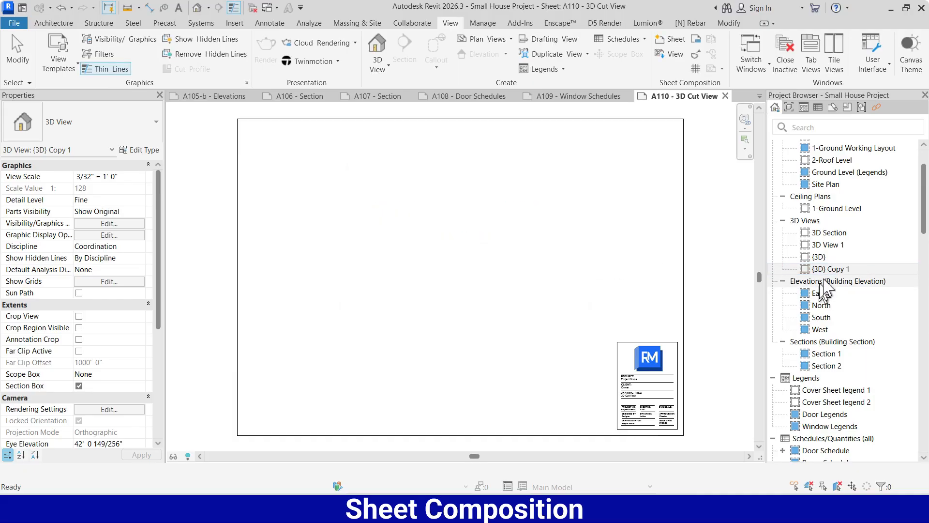
- Rename the {3D} Copy 1 view as 3D Cut, without braces
right_click(836, 269)
click(774, 389)
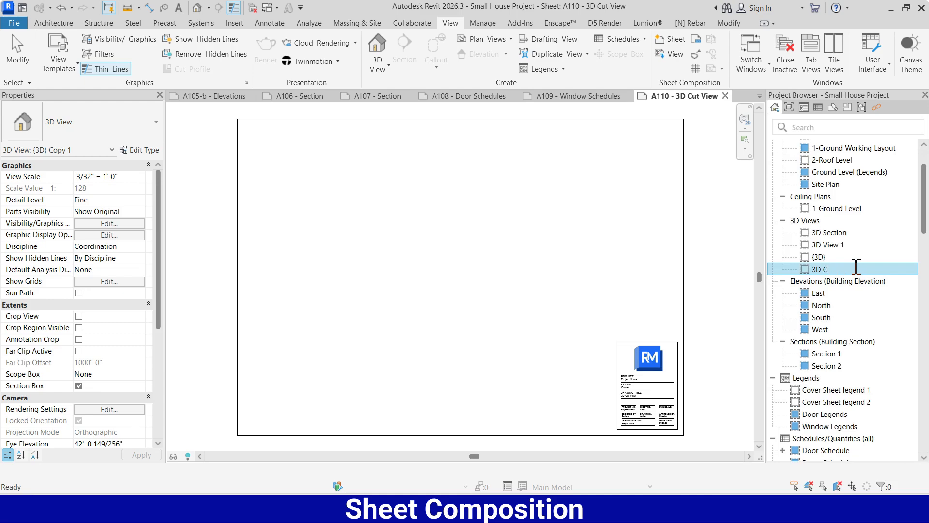
key(Return)
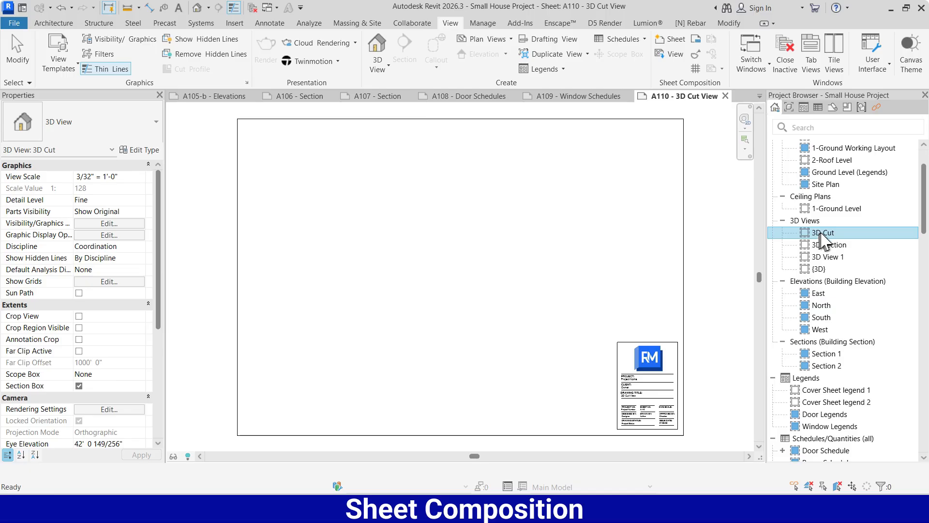
- Place the 3D Cut view in the middle of sheet A110
drag(823, 233, 451, 266)
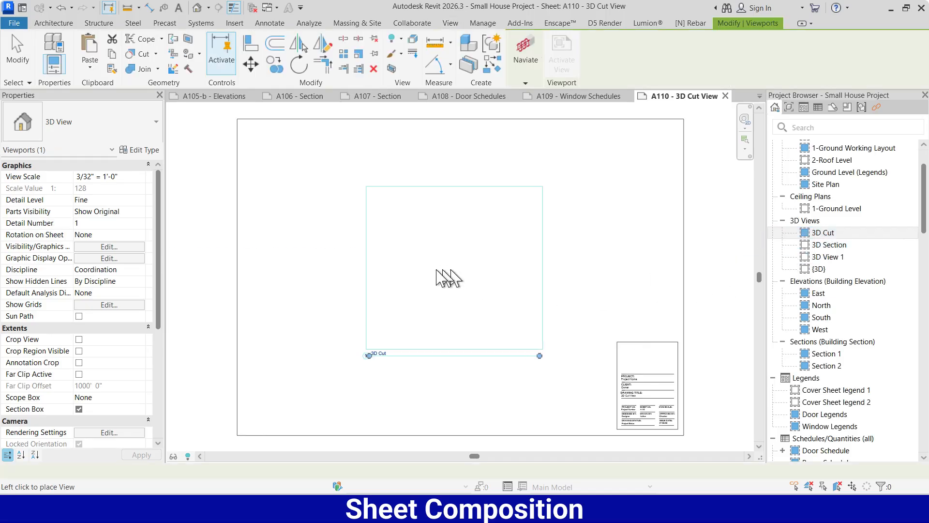
click(451, 267)
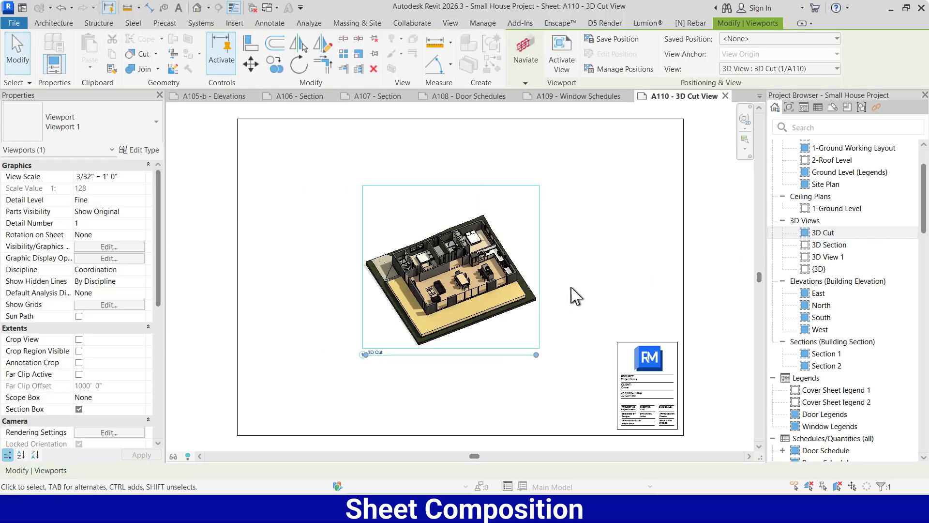
click(573, 289)
click(463, 292)
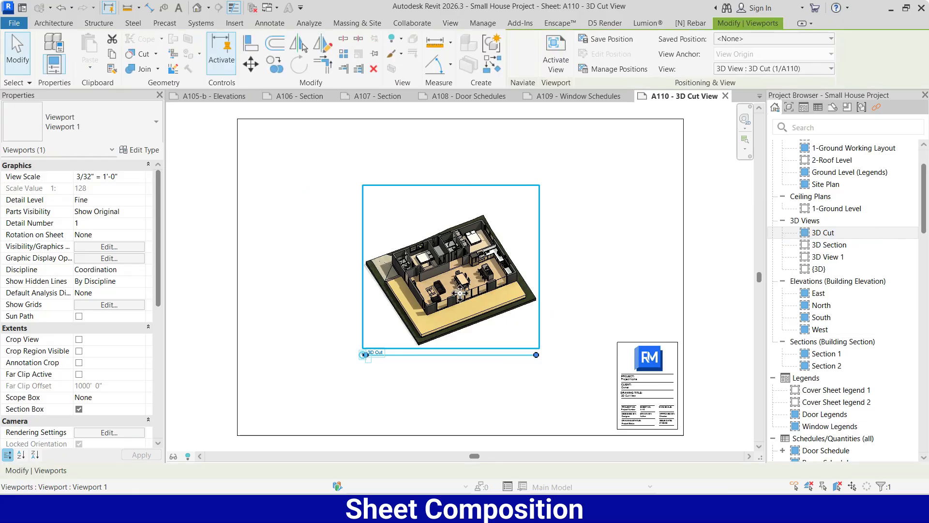
mouse_move(465, 291)
mouse_down()
mouse_move(370, 291)
mouse_move(465, 292)
mouse_up()
key(Escape)
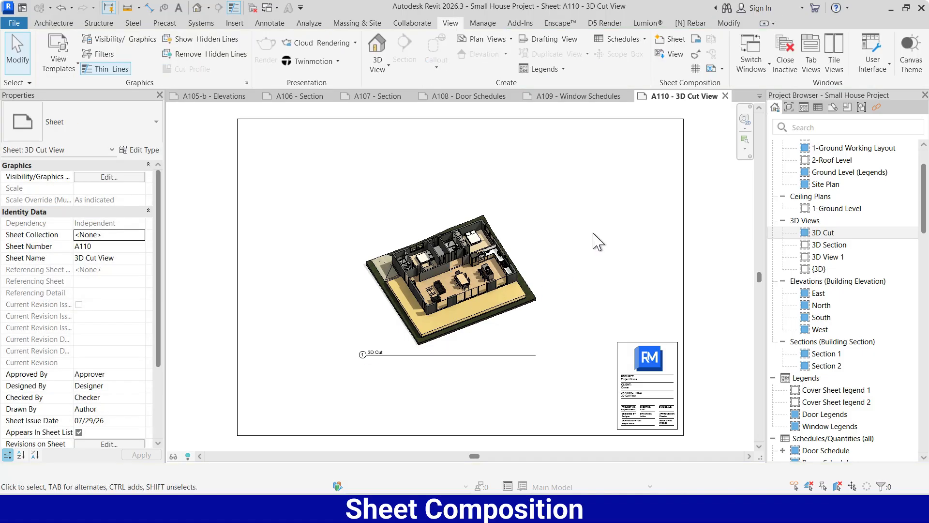
scroll(598, 242, down, 2)
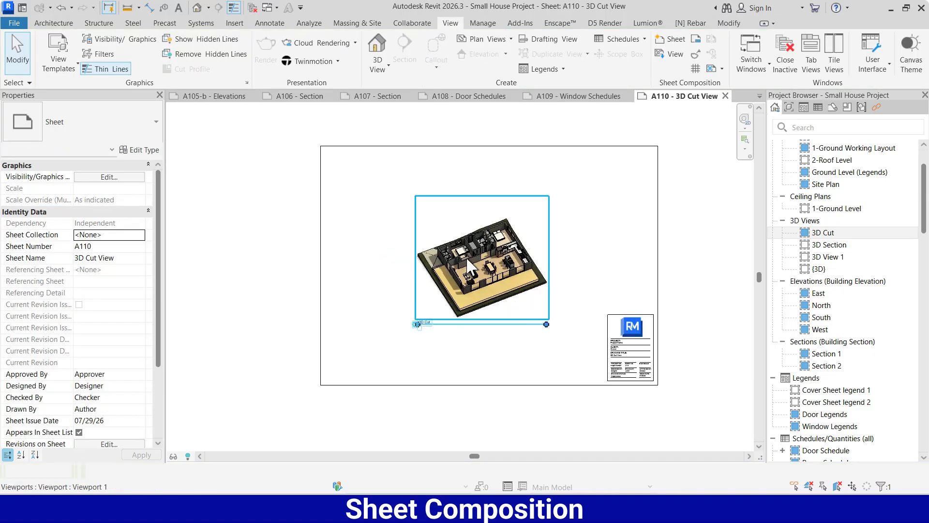
click(459, 324)
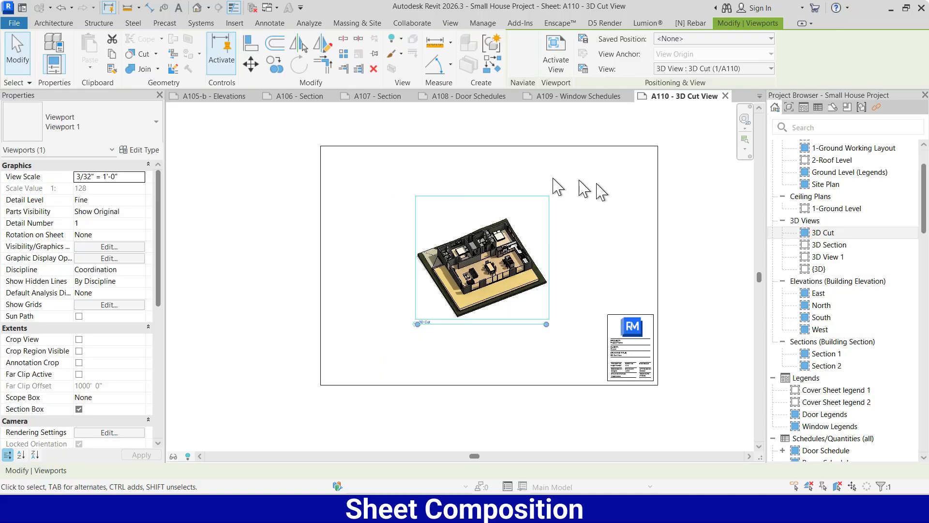
click(526, 356)
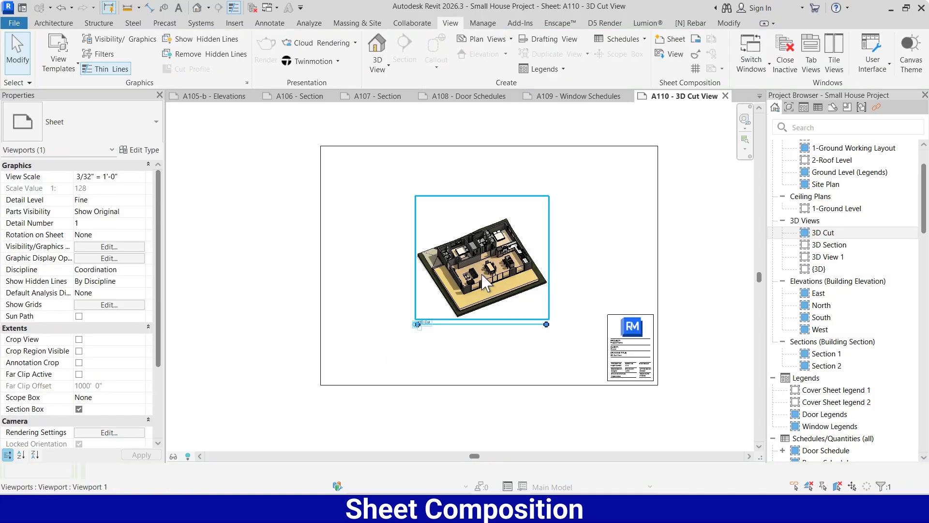
click(451, 265)
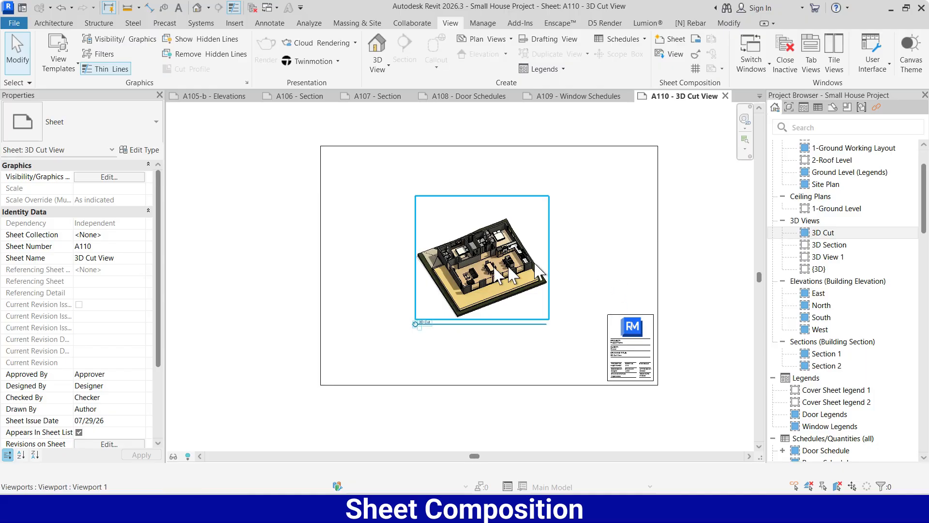
scroll(451, 264, up, 4)
scroll(451, 264, down, 1)
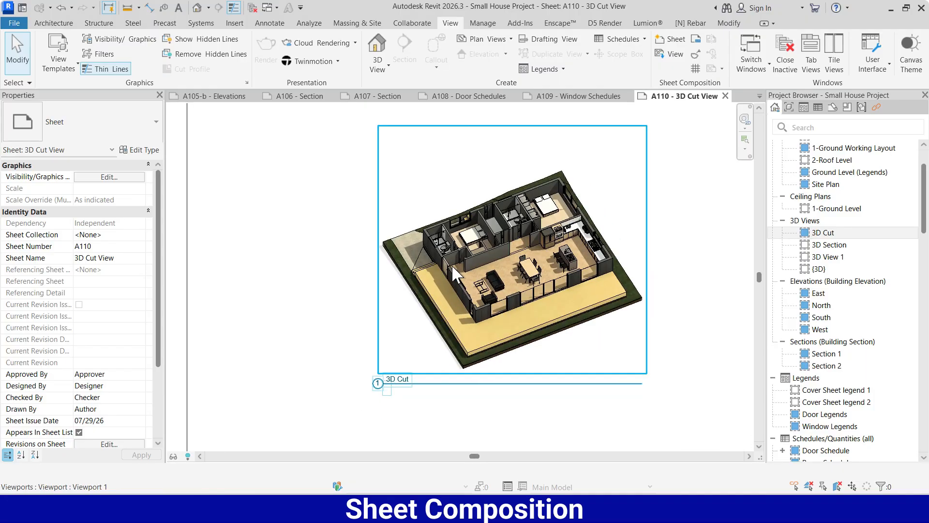
- Try 1" = 10'-0" as the 3D Cut viewport's scale and settle on 3/16" = 1'-0"
click(452, 264)
click(140, 178)
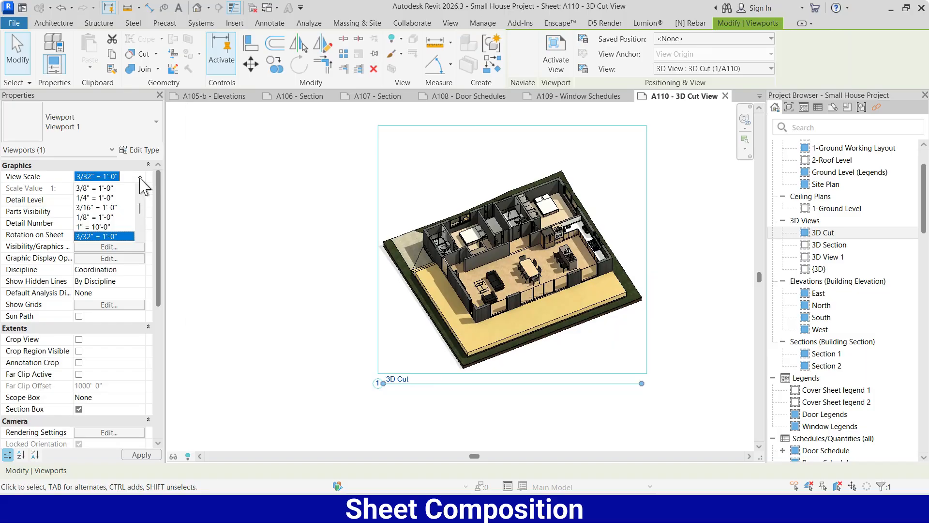
click(96, 227)
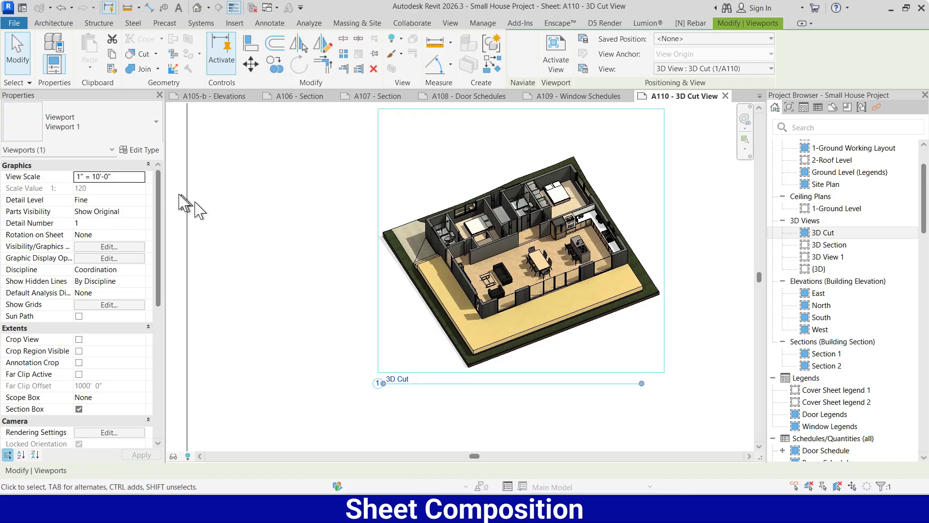
click(141, 179)
click(103, 216)
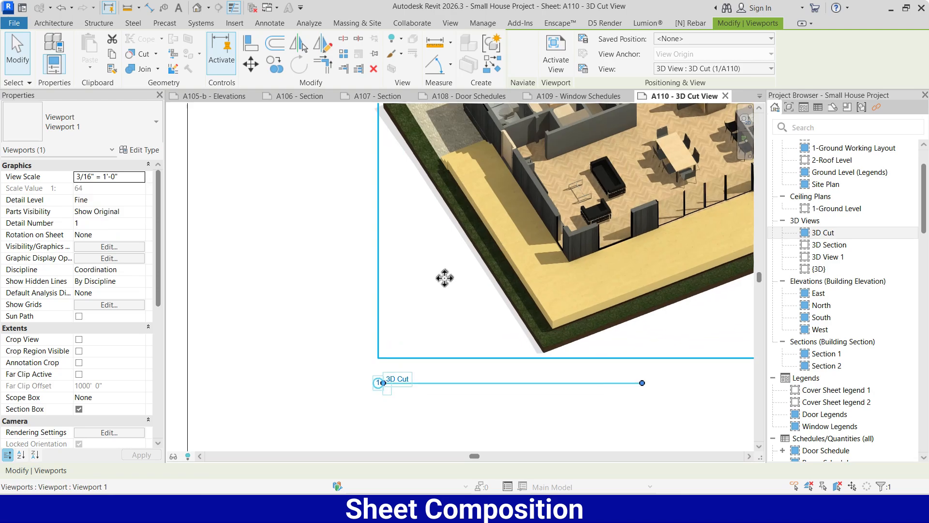
- Move the 3D Cut viewport so the house sits inside the sheet border, and nudge it left clear of the title block
scroll(445, 276, down, 3)
drag(557, 227, 496, 272)
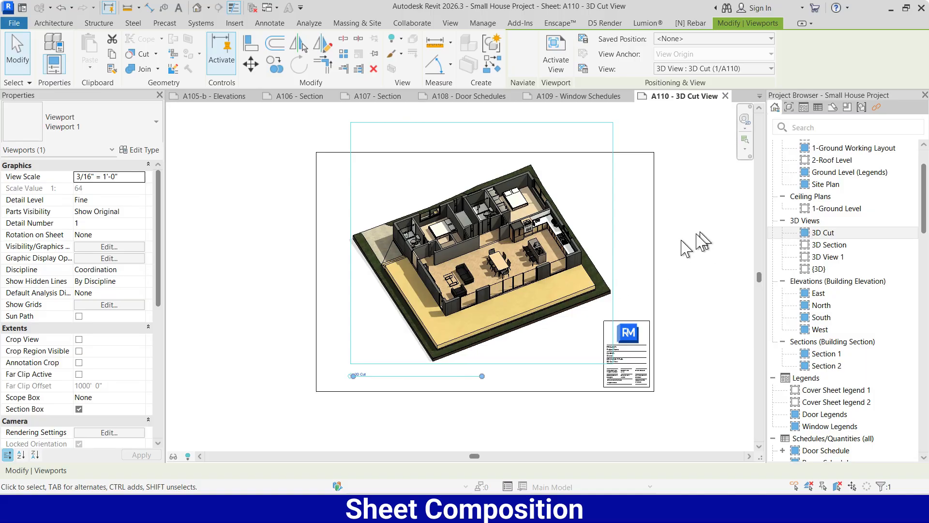
key(Left)
click(684, 259)
- Lengthen the 3D Cut title line to about the model's width and position the title beneath the house
drag(379, 376, 402, 375)
drag(503, 376, 590, 381)
drag(413, 377, 402, 375)
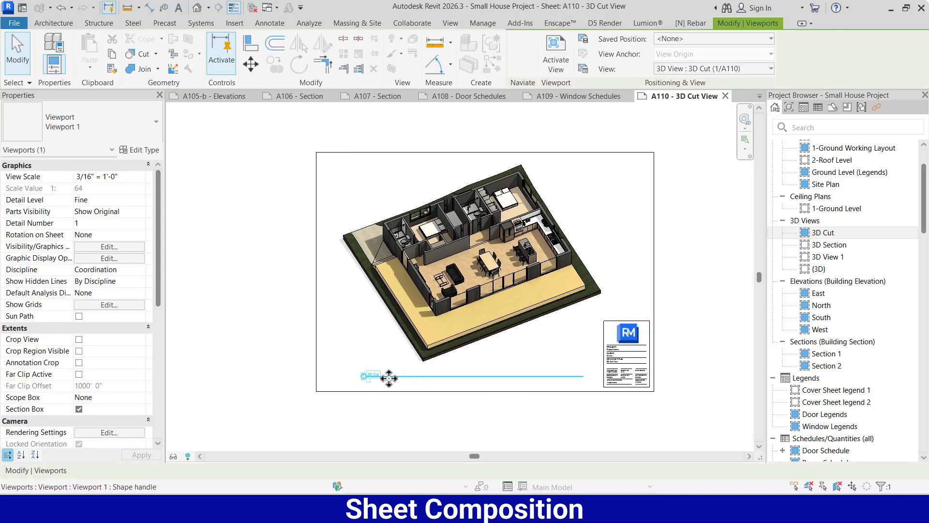
click(660, 280)
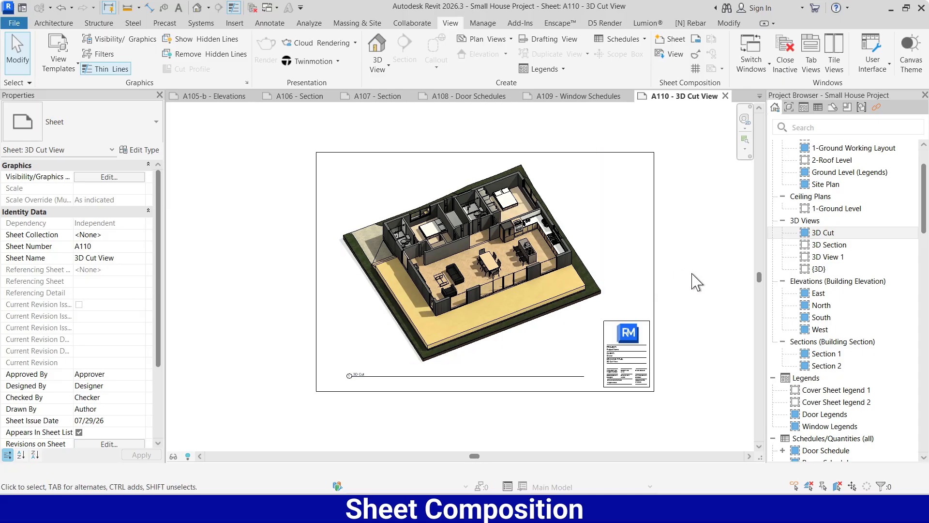
- Open the empty sheet A100 - Cover Sheet
scroll(822, 380, down, 2)
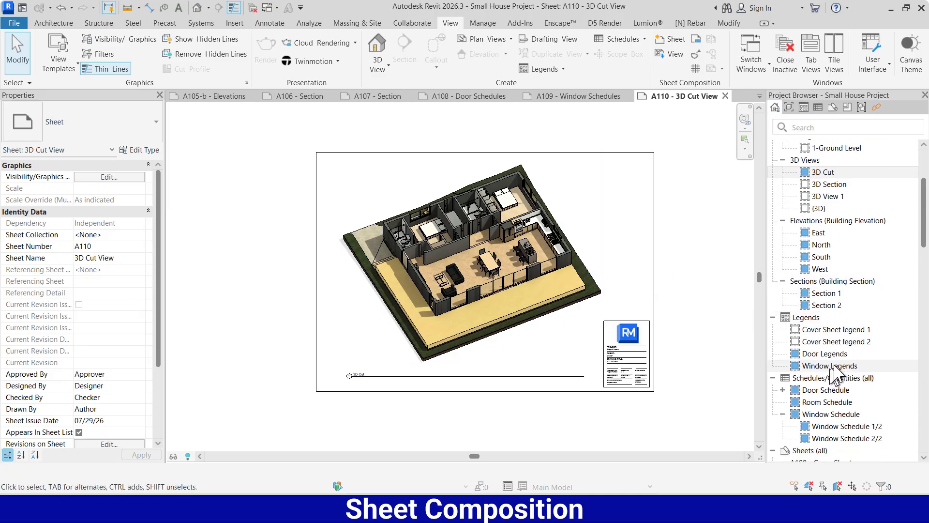
scroll(832, 370, down, 6)
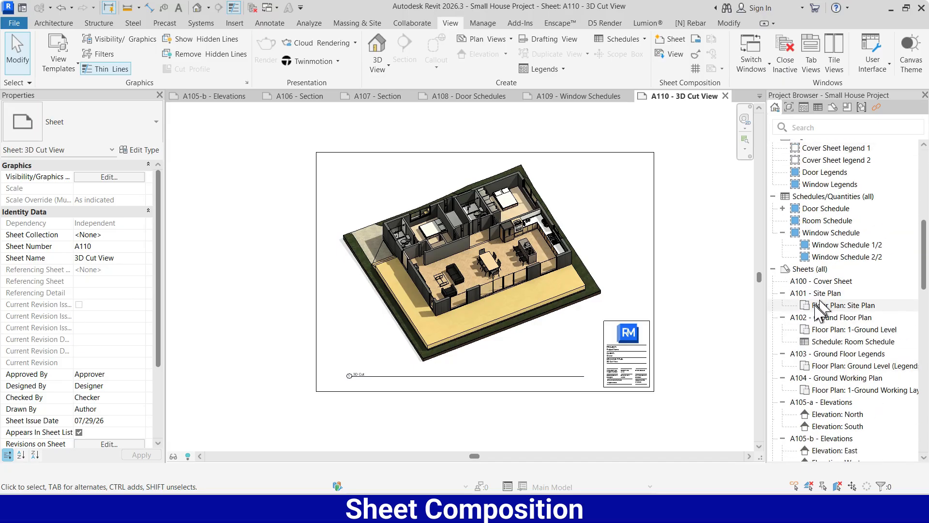
double_click(814, 281)
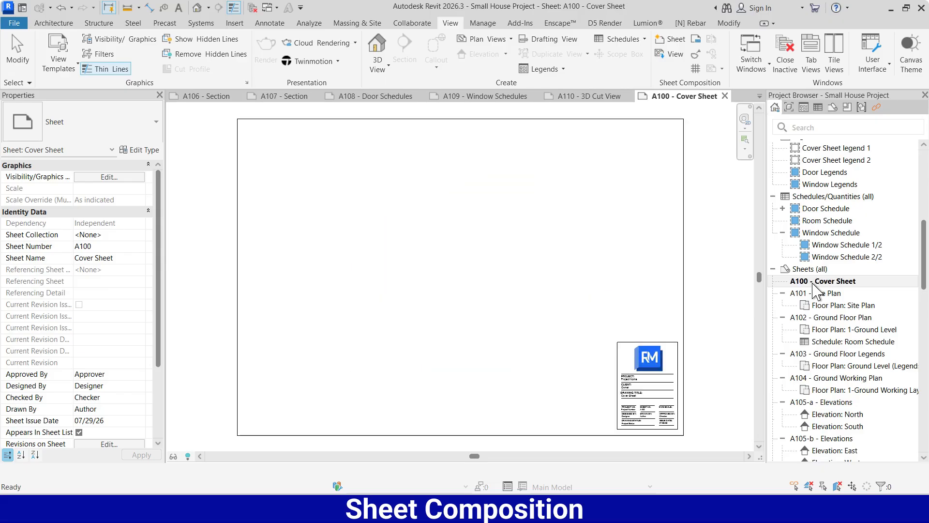
click(551, 264)
- Place the 3D View 1 camera view in the upper-left corner of the A100 cover sheet
scroll(817, 348, up, 6)
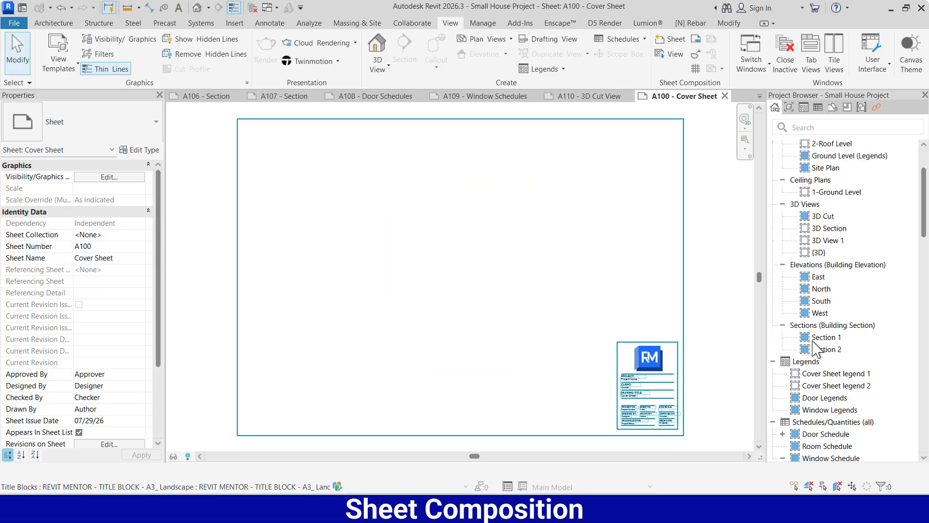
scroll(816, 344, up, 1)
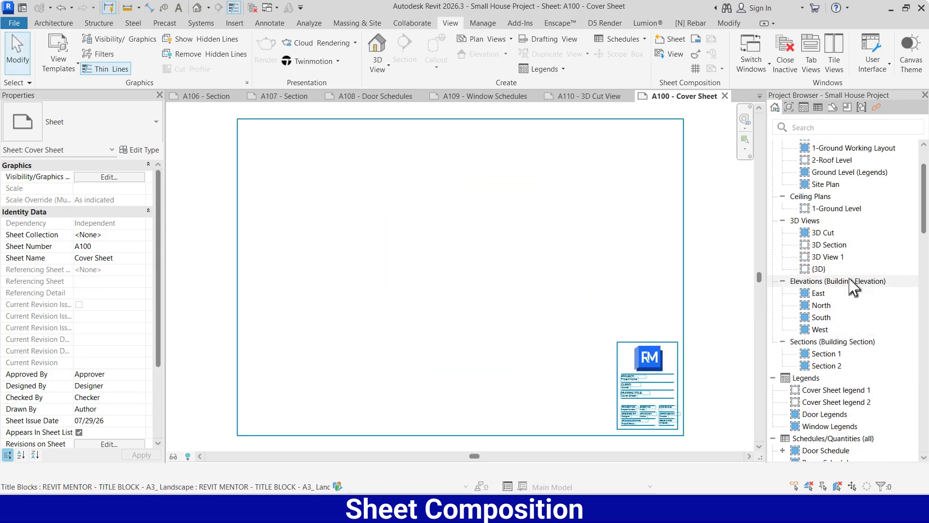
click(827, 257)
drag(837, 264, 308, 194)
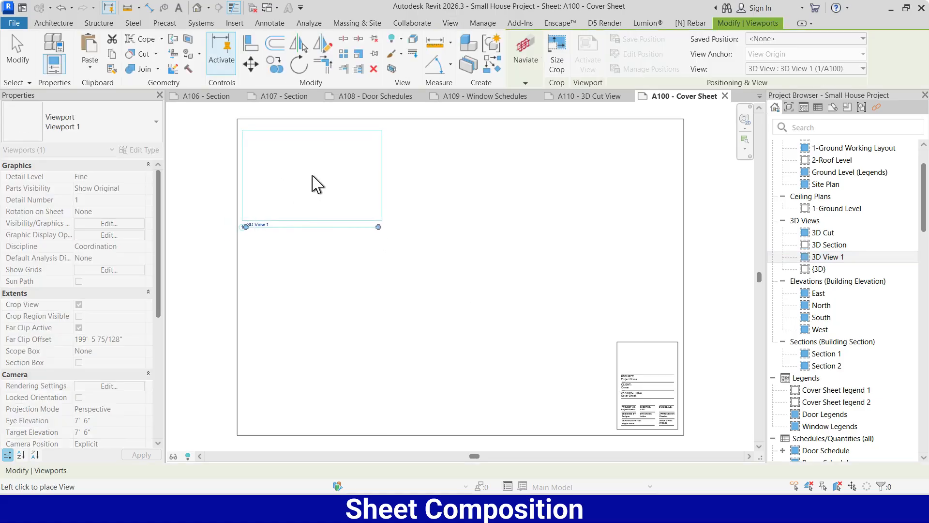
click(314, 179)
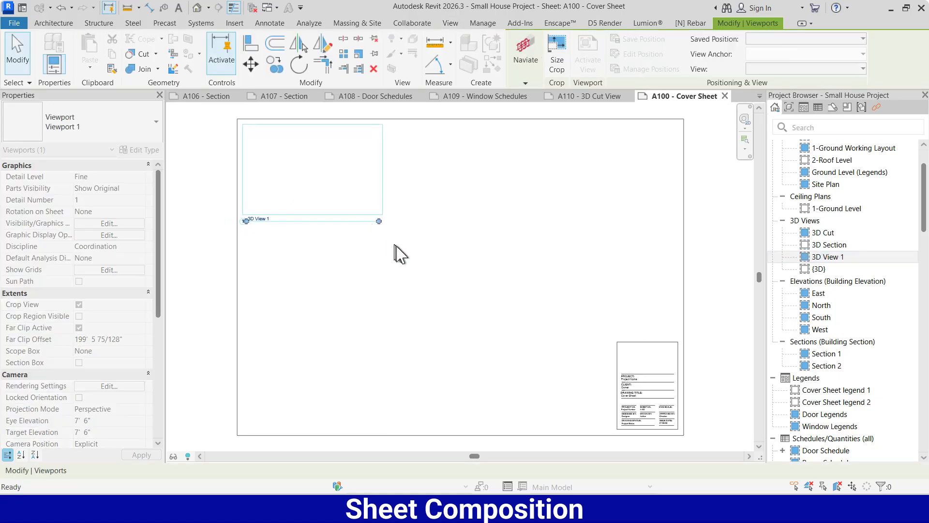
click(450, 234)
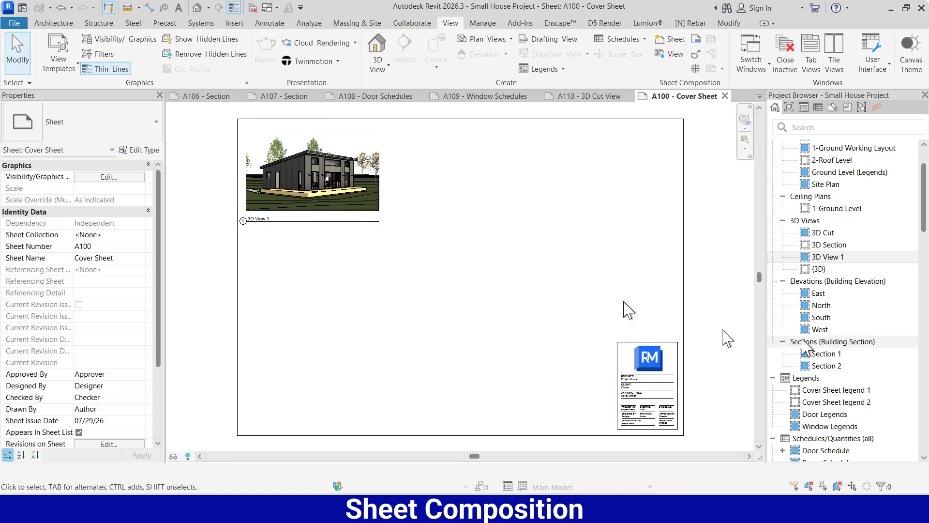
- Place Cover Sheet legend 1 beside the 3D view, along the upper border of the sheet
scroll(825, 358, up, 2)
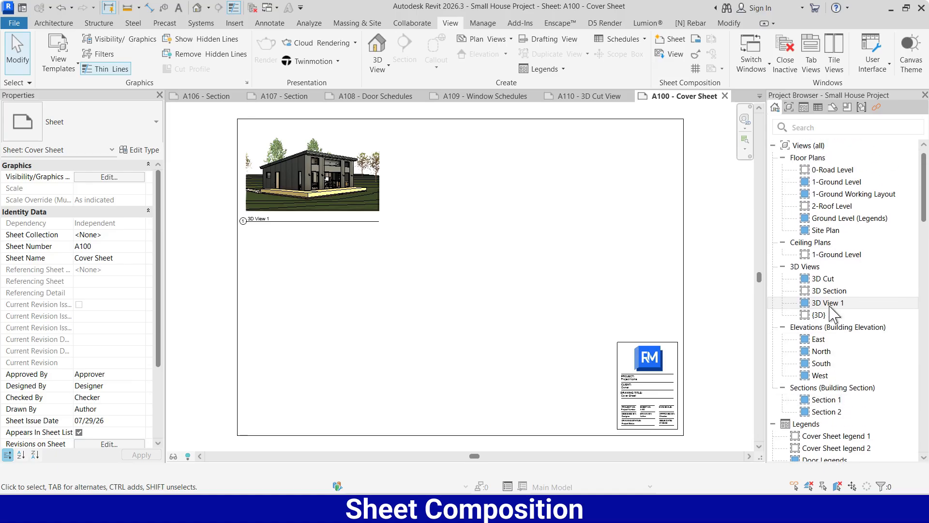
scroll(832, 313, down, 10)
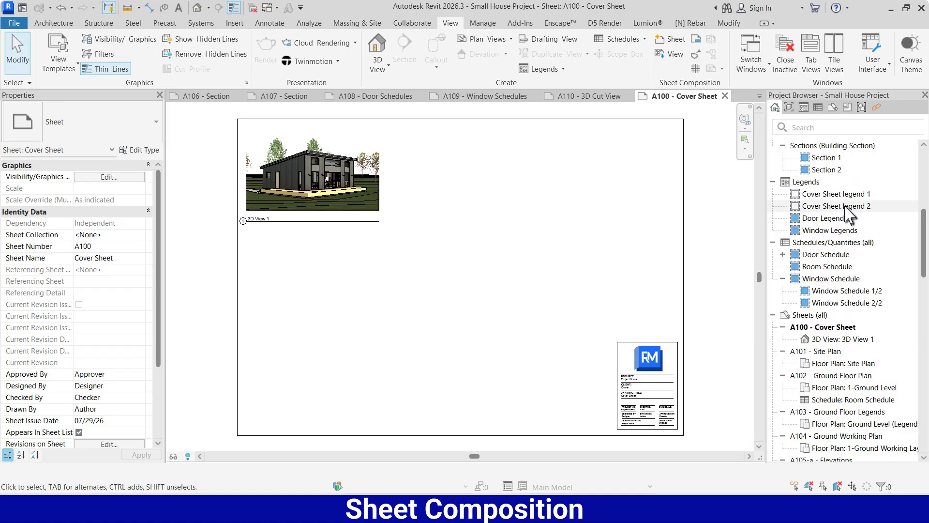
drag(823, 196, 519, 183)
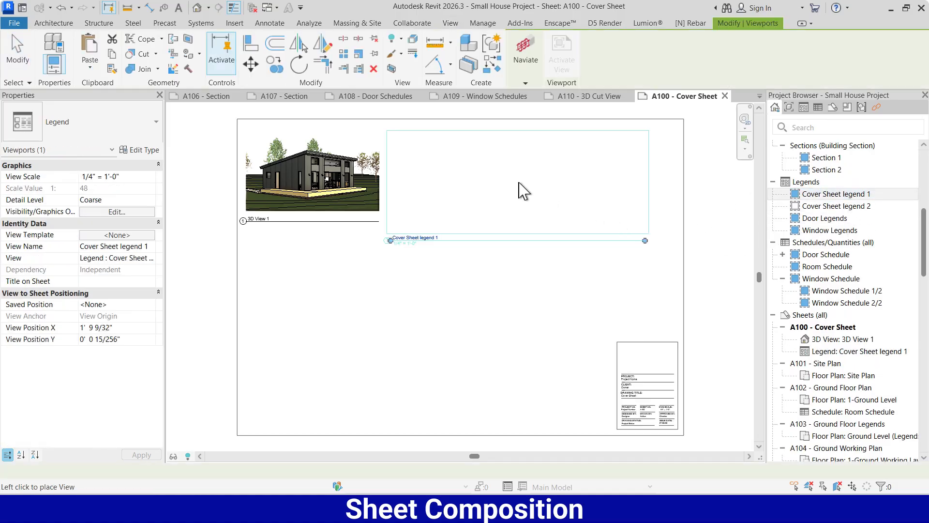
click(532, 187)
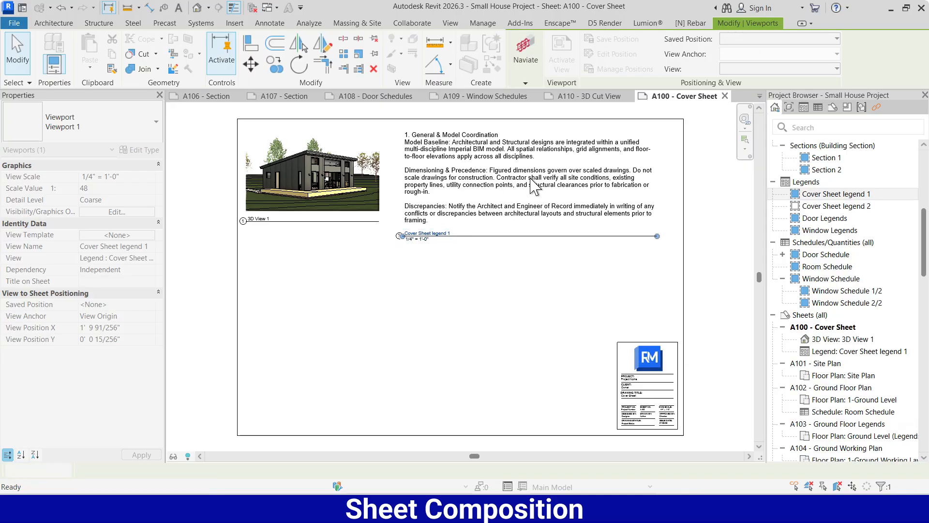
click(540, 267)
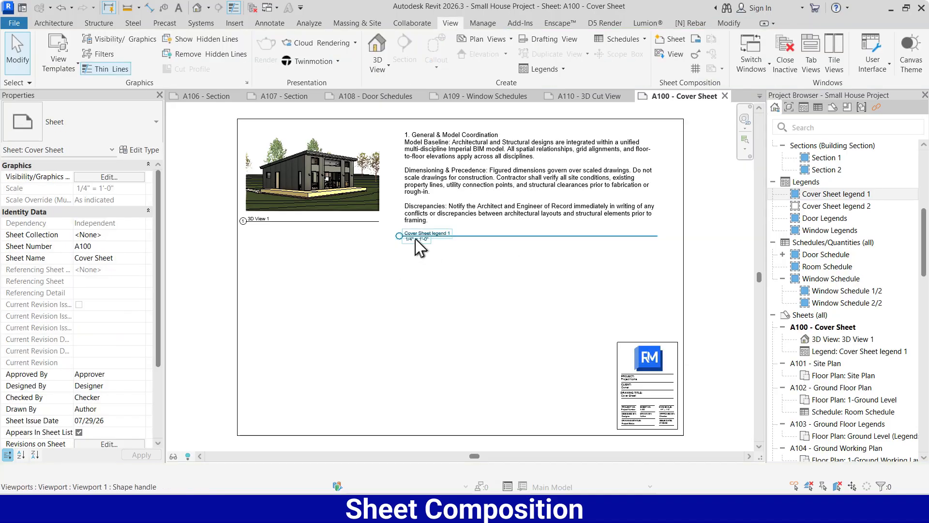
- Give the Cover Sheet legend 1 viewport a duplicated type with its title set to <none> and the extension line turned off
click(449, 201)
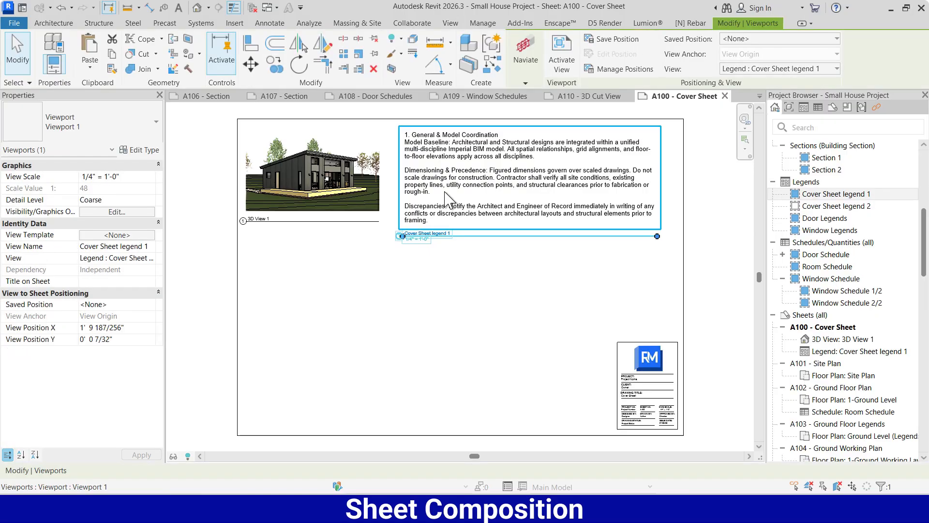
click(131, 151)
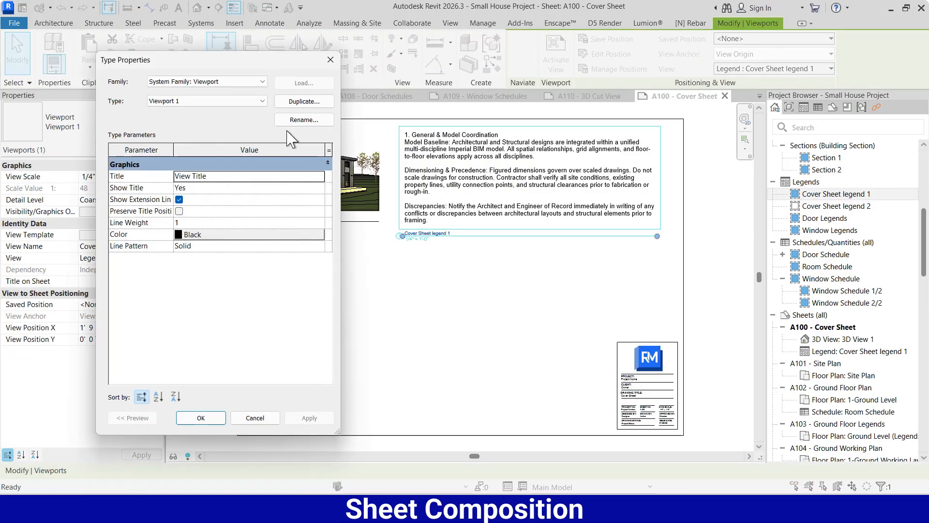
click(309, 101)
click(349, 247)
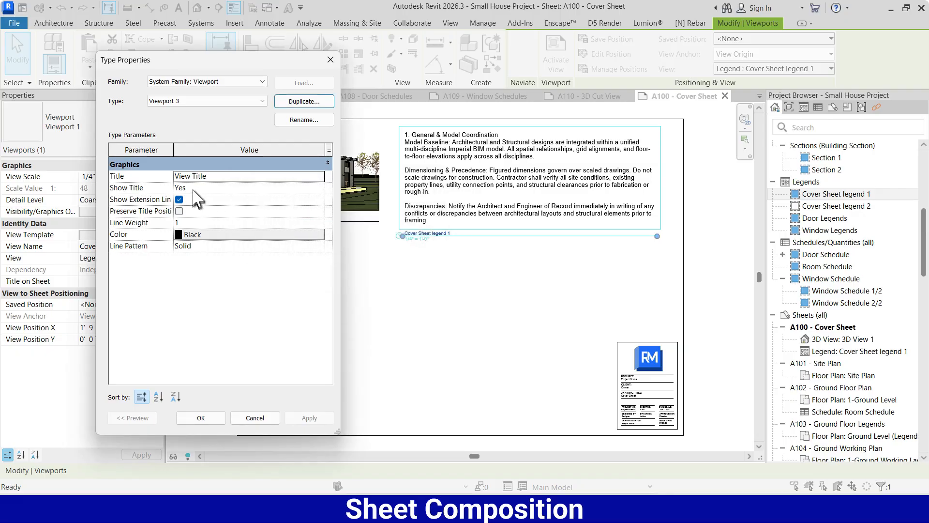
click(319, 177)
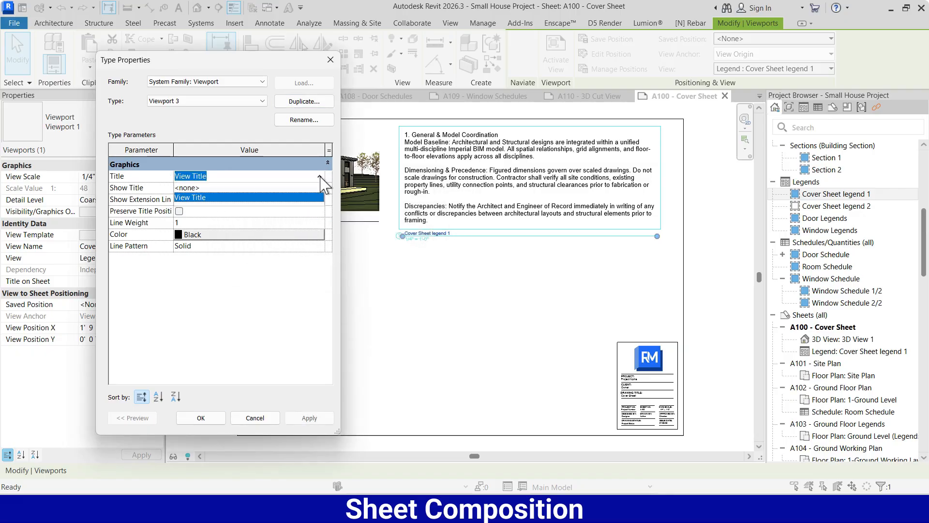
click(203, 188)
click(179, 200)
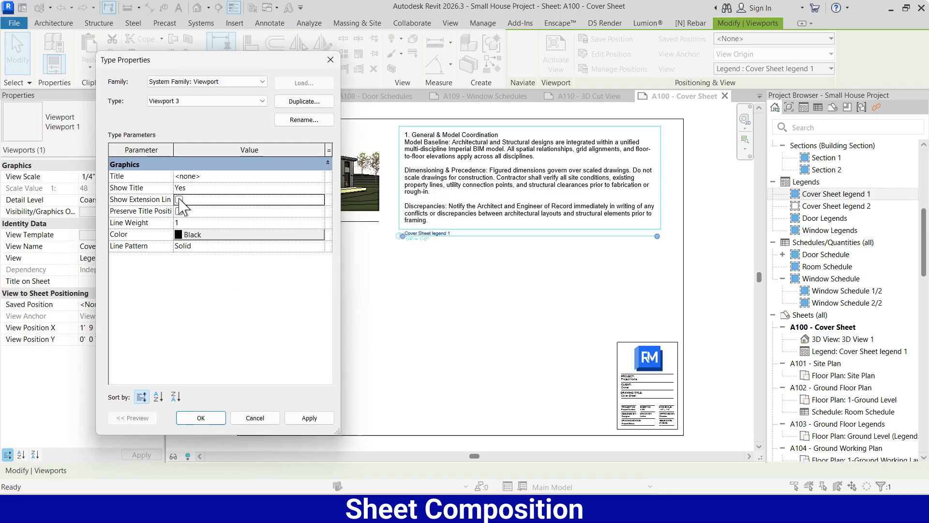
click(310, 417)
click(199, 418)
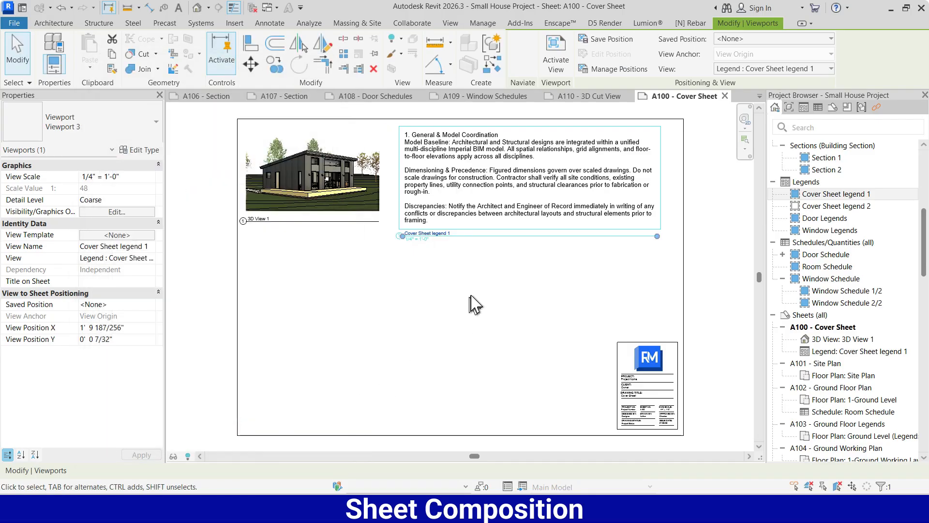
click(475, 302)
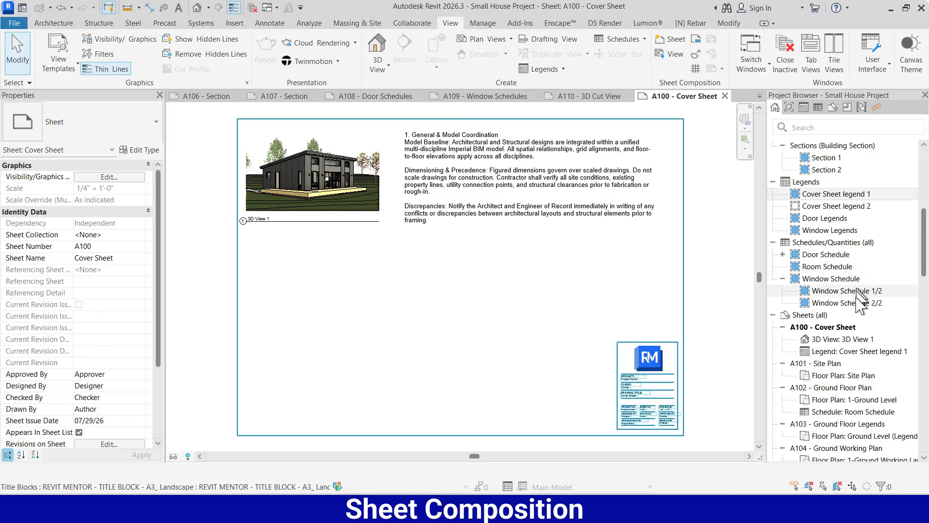
- Place Cover Sheet legend 2 below the 3D view and match its viewport type to the untitled General & Model Coordination legend
drag(834, 205, 318, 338)
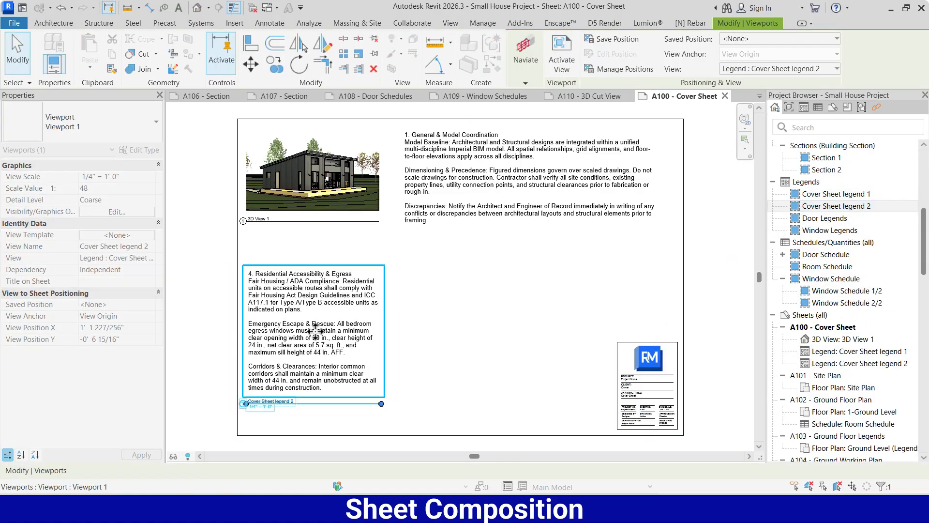
key(Escape)
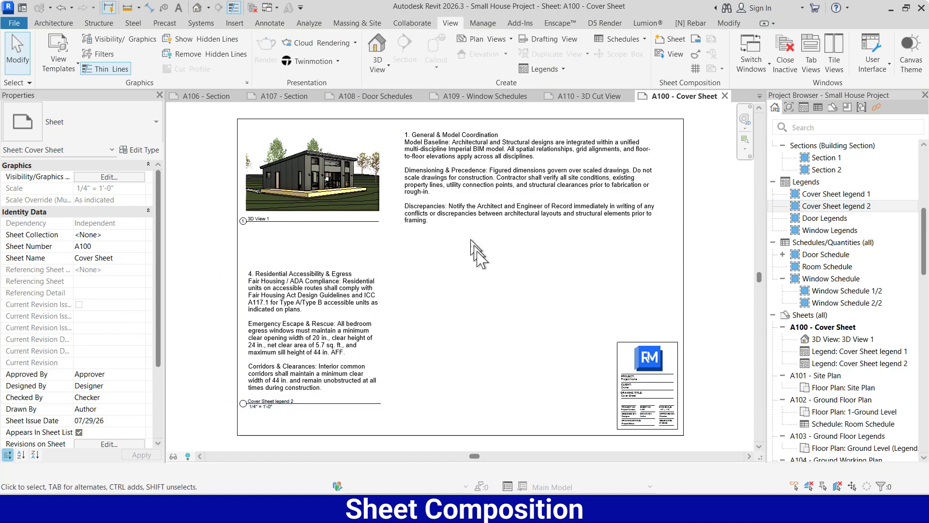
key(m)
key(a)
click(492, 196)
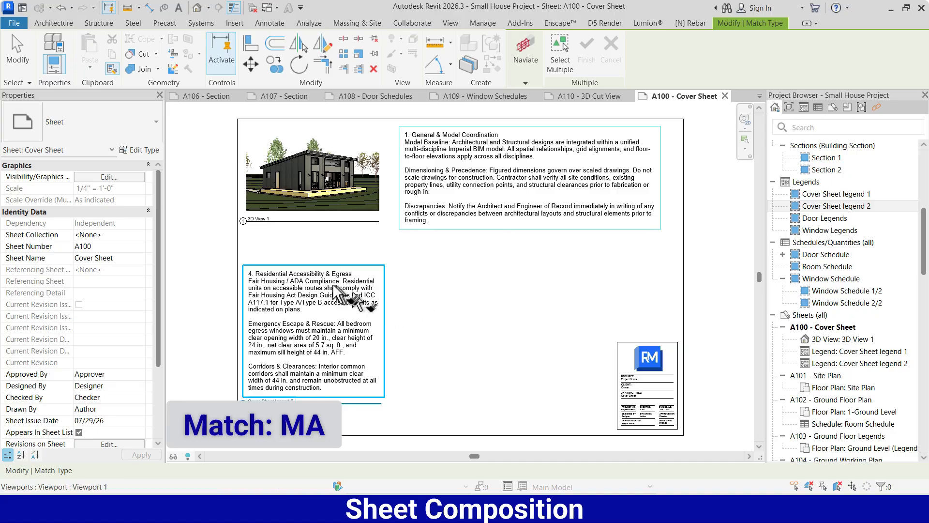
click(328, 284)
key(Escape)
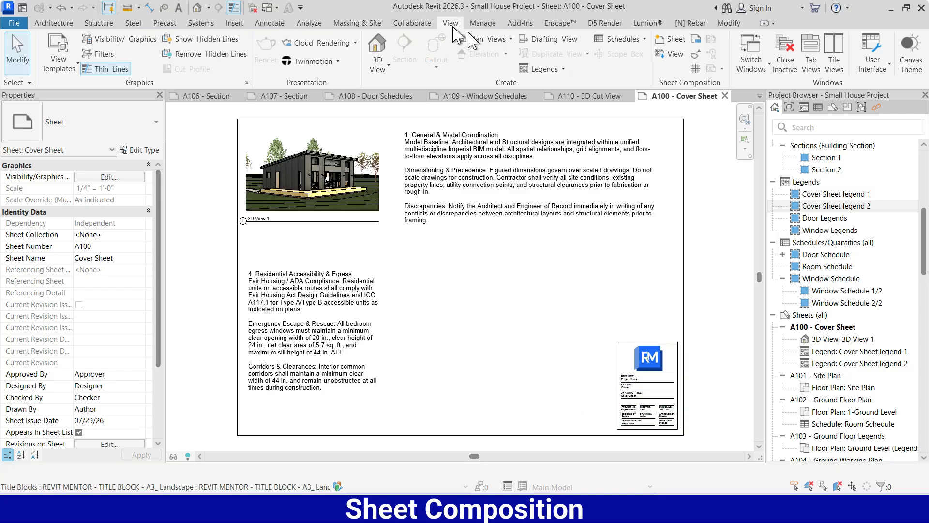
- Create a sheet list schedule with the fields Sheet Name and Sheet Number
click(644, 39)
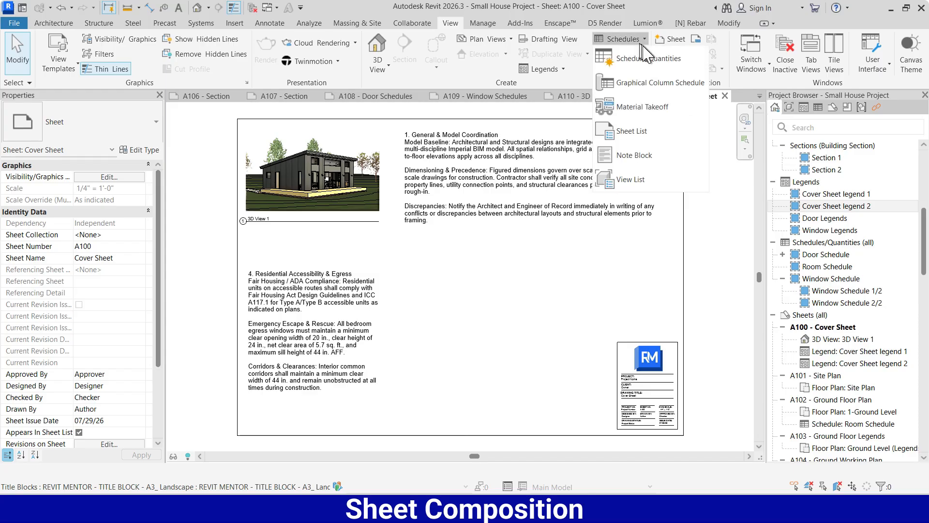
click(635, 131)
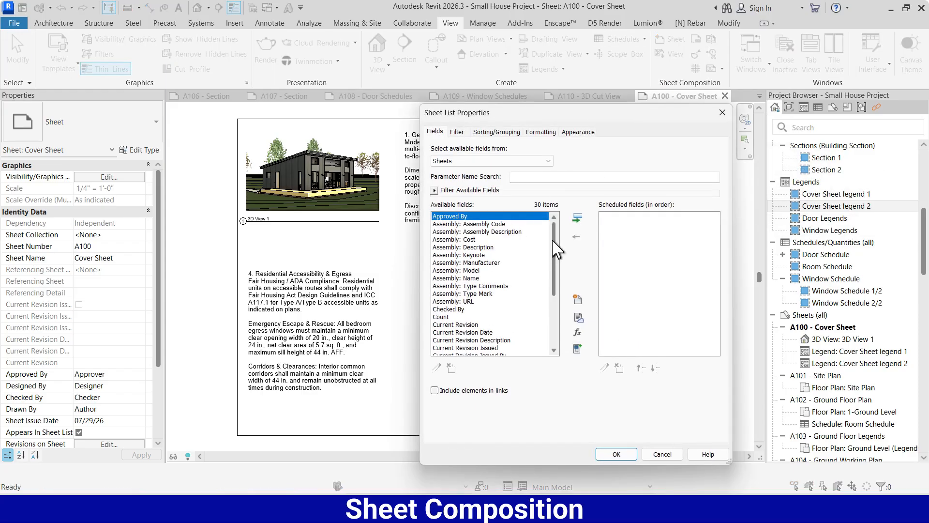
drag(553, 241, 552, 320)
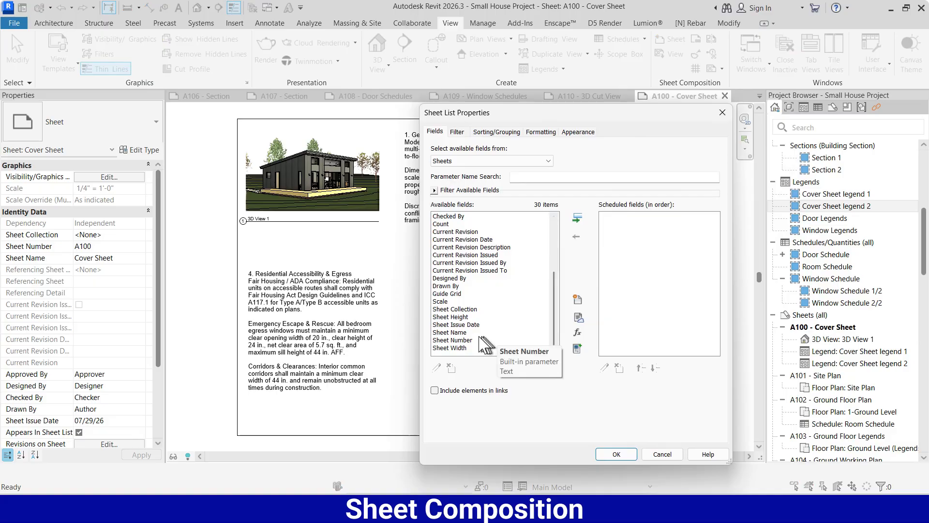
click(466, 340)
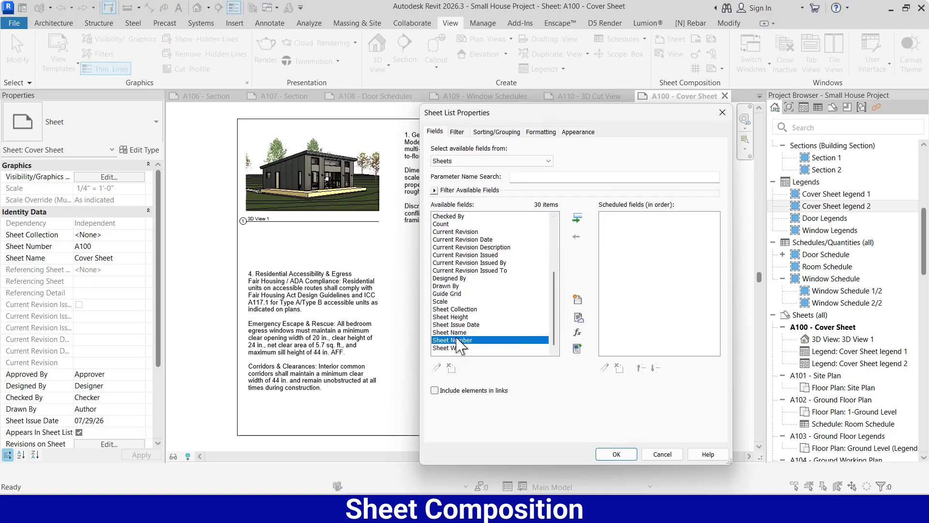
ctrl+click(458, 334)
click(578, 219)
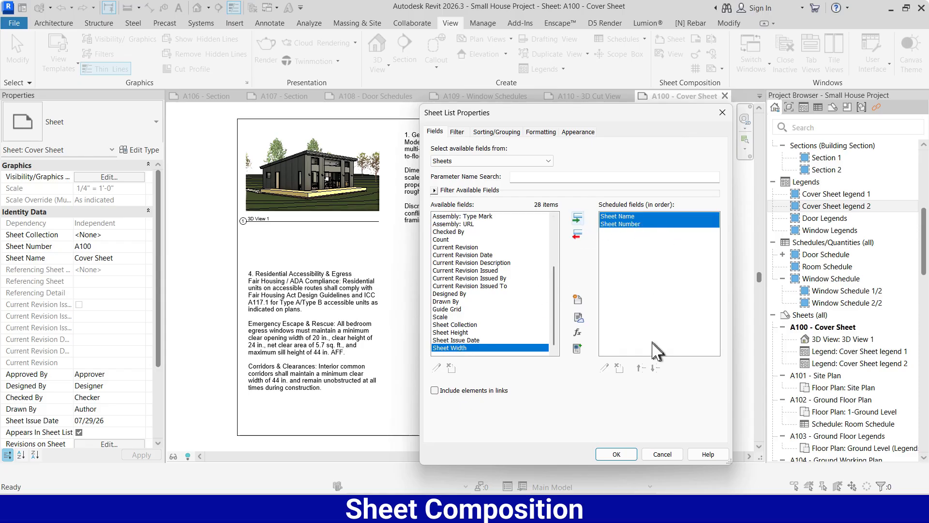
click(626, 454)
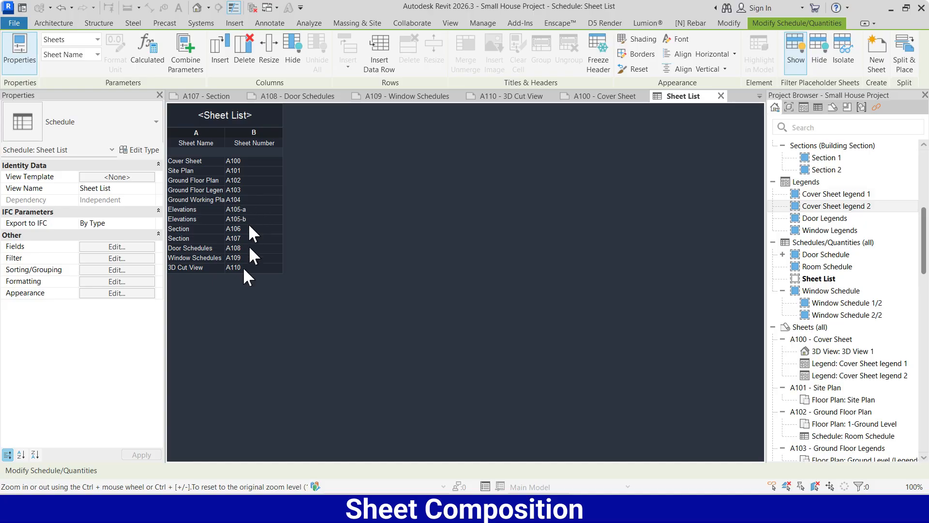
- Choose the column alignment for the Sheet Name and Sheet Number fields in the sheet list's formatting
click(129, 283)
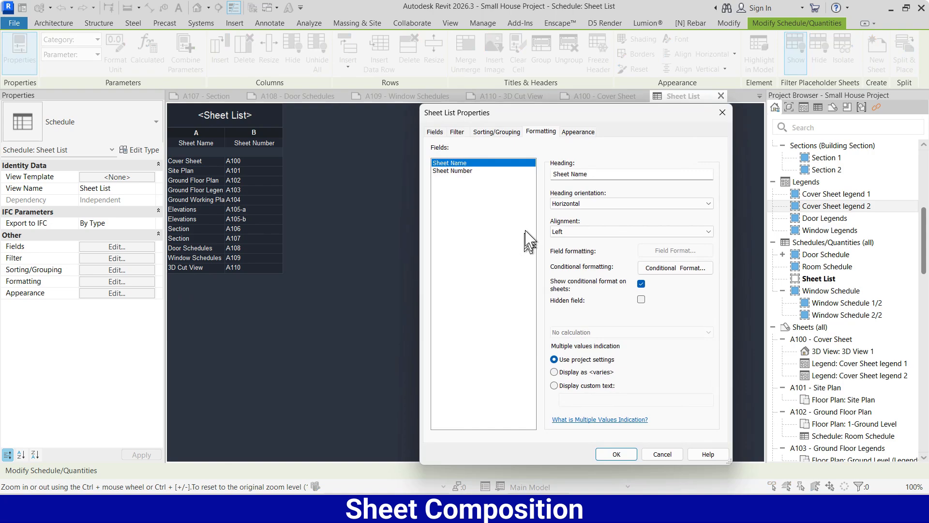
click(585, 232)
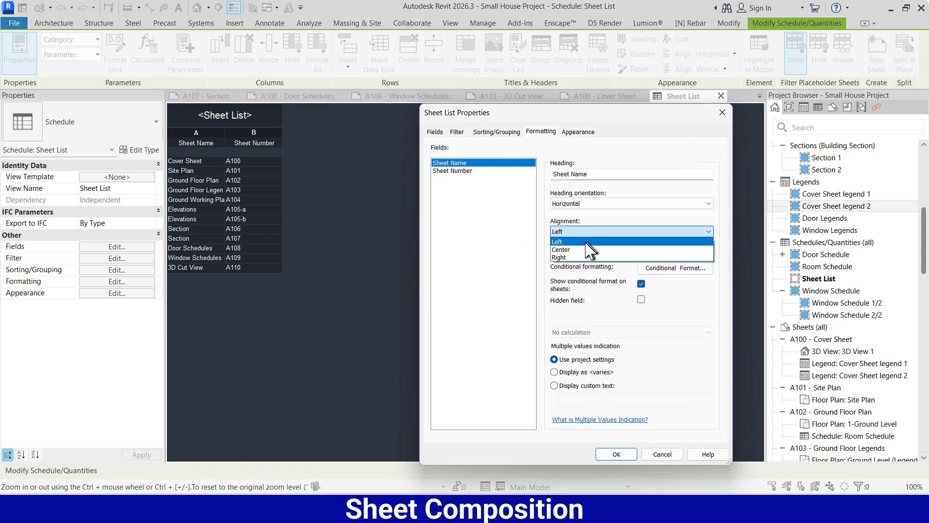
click(583, 243)
click(484, 171)
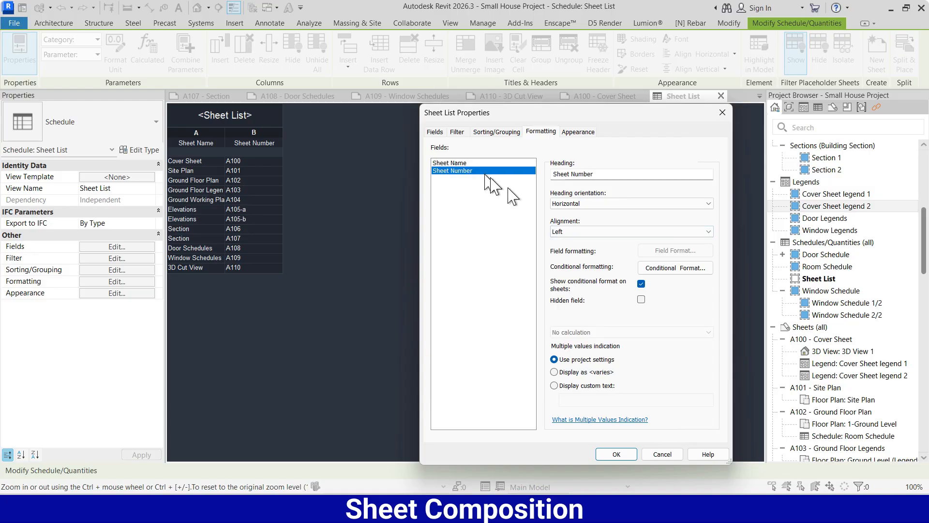
click(667, 232)
click(589, 255)
- Set the sheet list's title, header and body text to the 1/6" text type
click(576, 132)
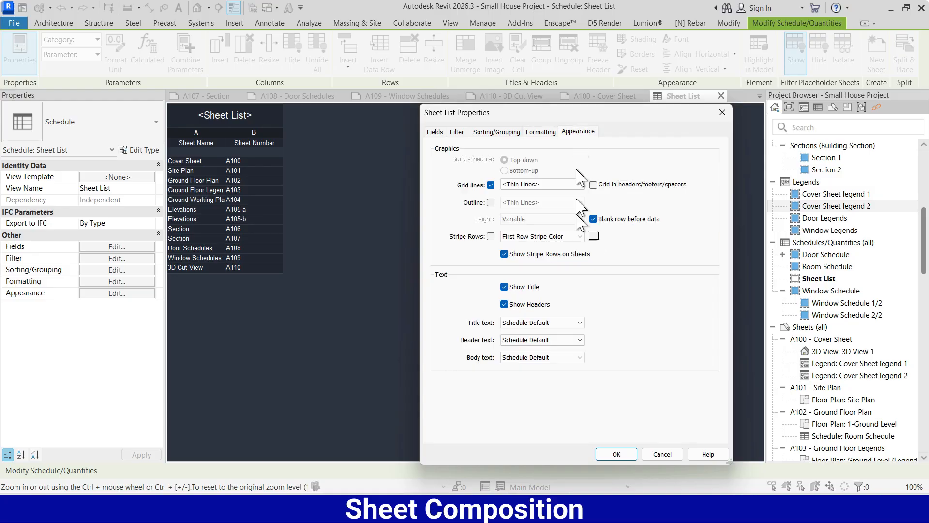
click(576, 323)
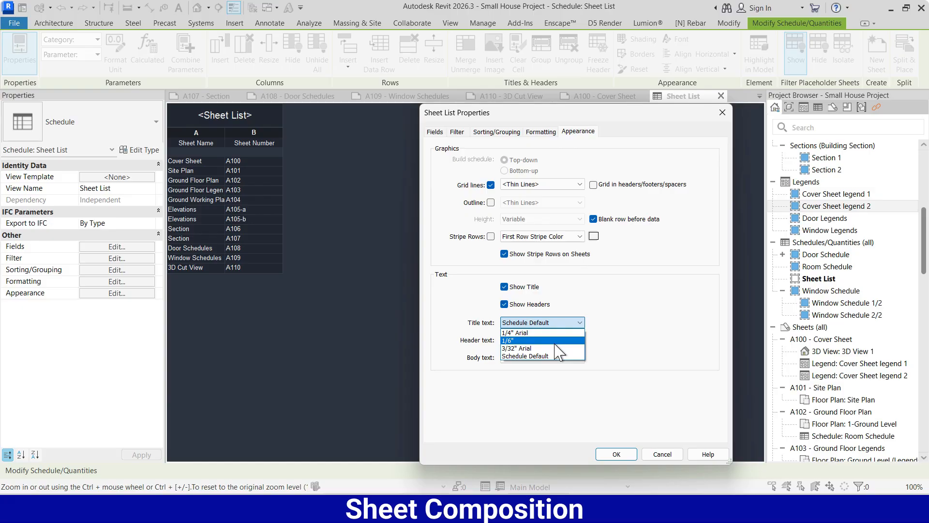
click(526, 341)
click(579, 340)
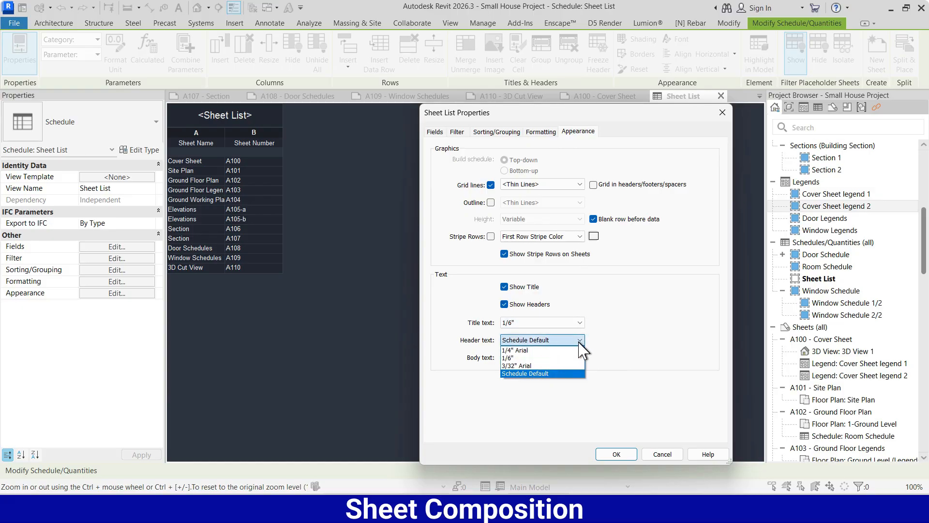
click(527, 357)
click(523, 359)
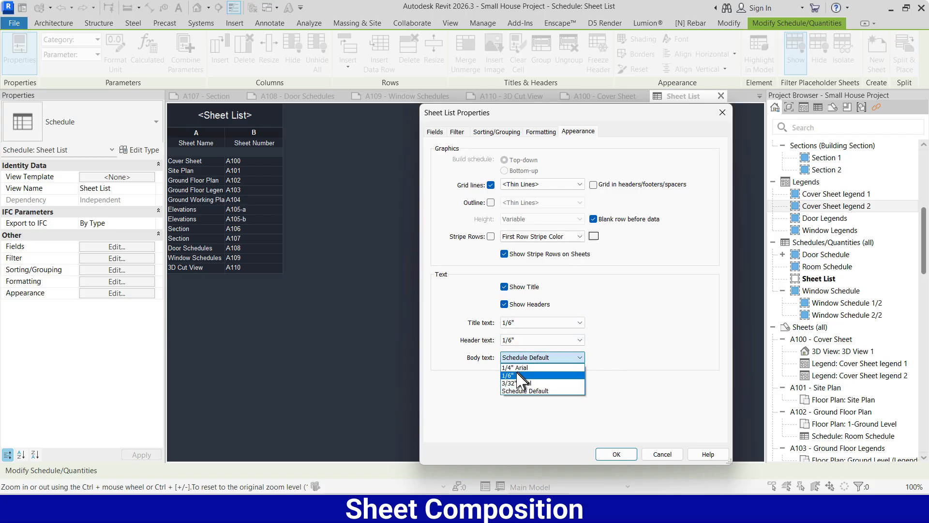
click(516, 376)
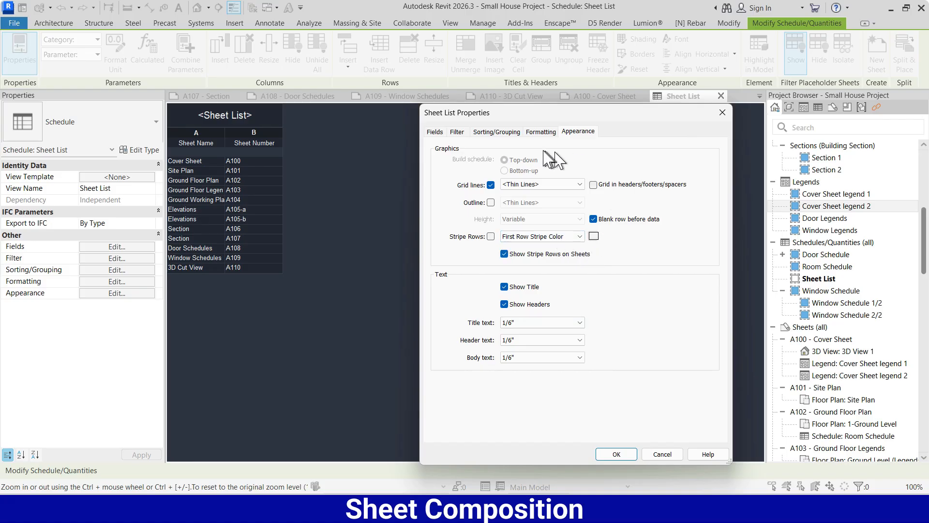
- Sort the sheet list by Sheet Number in ascending order and apply the schedule properties
click(492, 135)
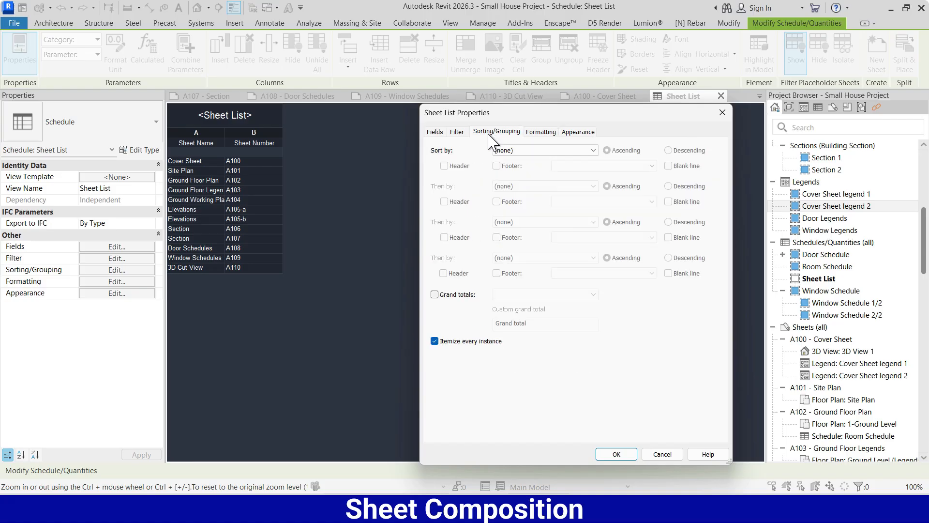
click(569, 150)
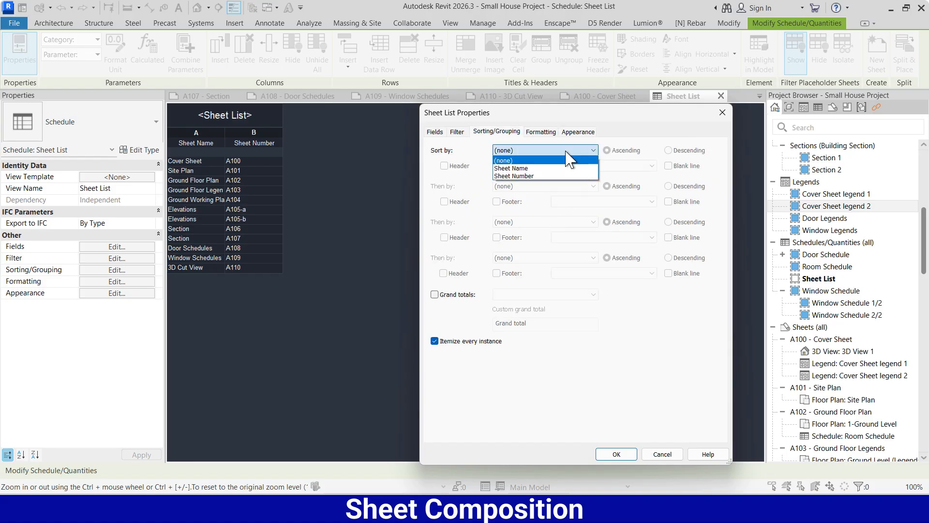
click(521, 177)
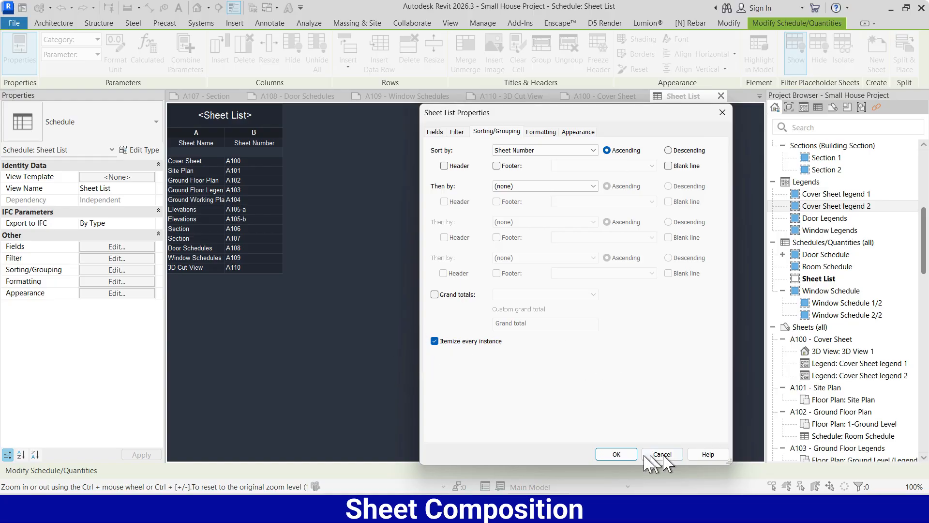
click(615, 454)
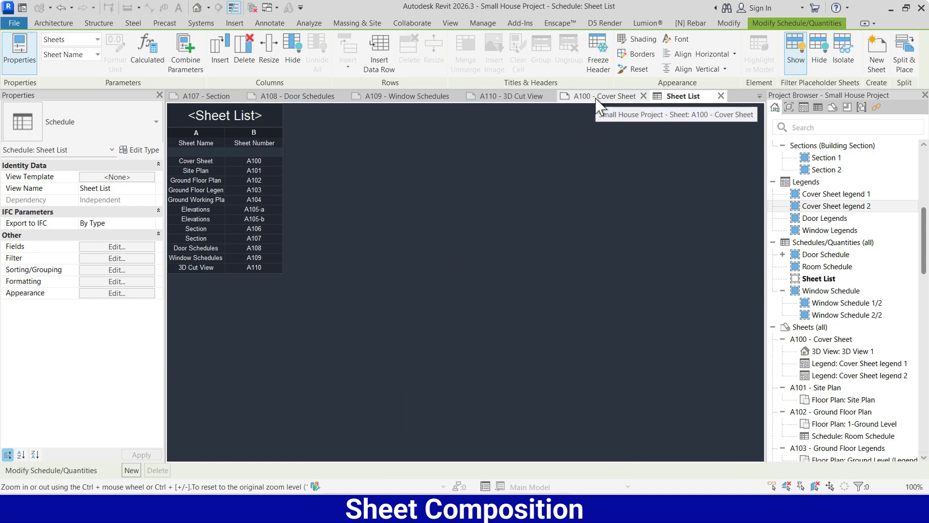
- Place the Sheet List schedule on the A100 cover sheet
click(596, 100)
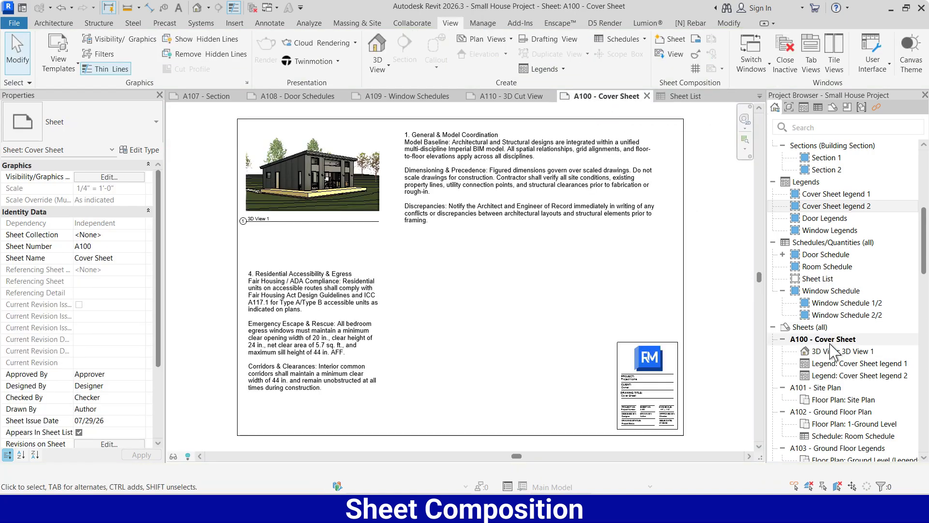
scroll(829, 344, up, 1)
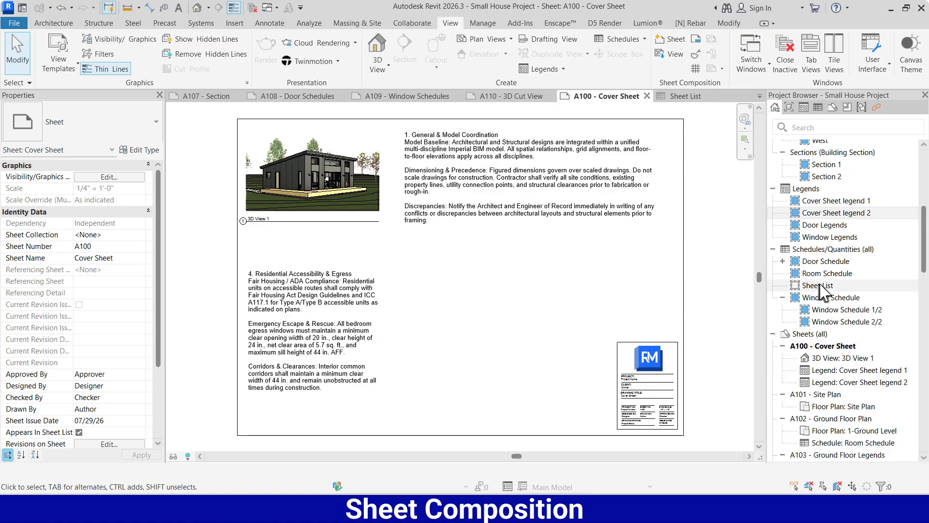
drag(817, 286, 489, 332)
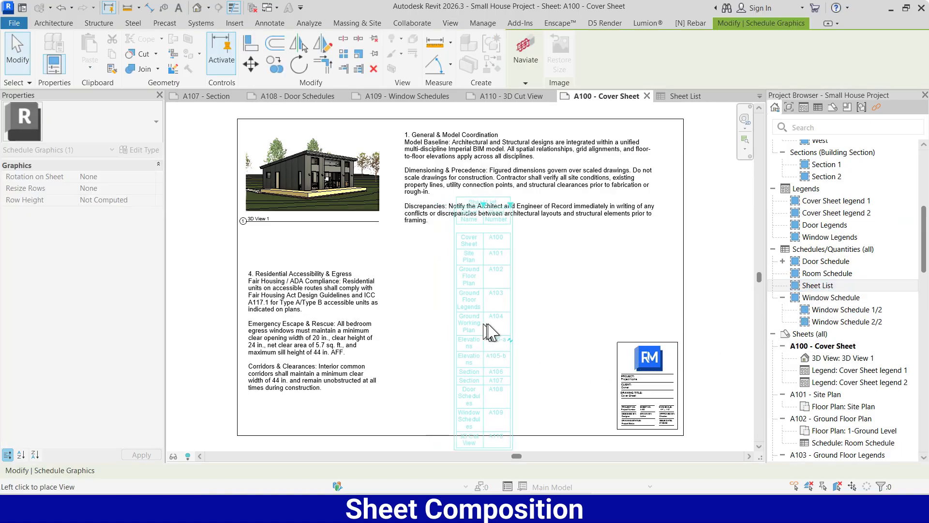
click(482, 289)
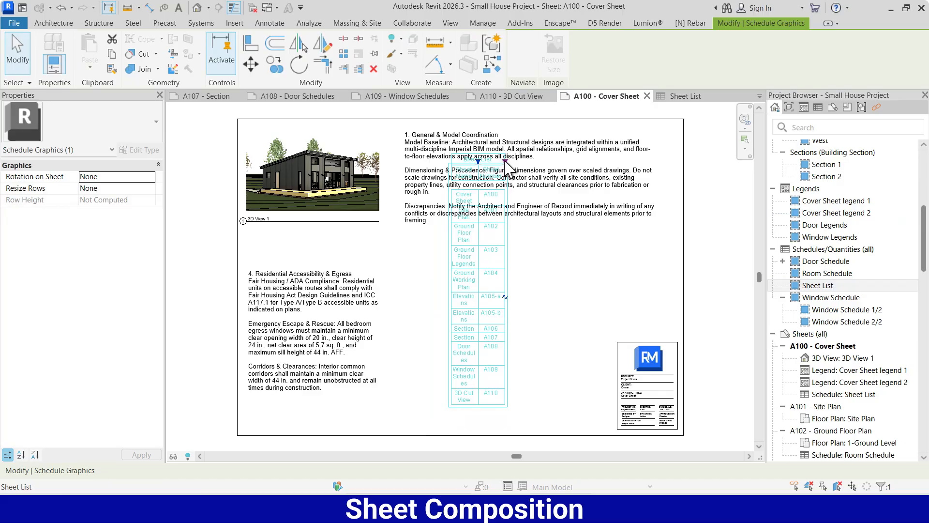
- Widen both columns of the placed sheet list and move it below the General & Model Coordination legend
drag(505, 162, 569, 162)
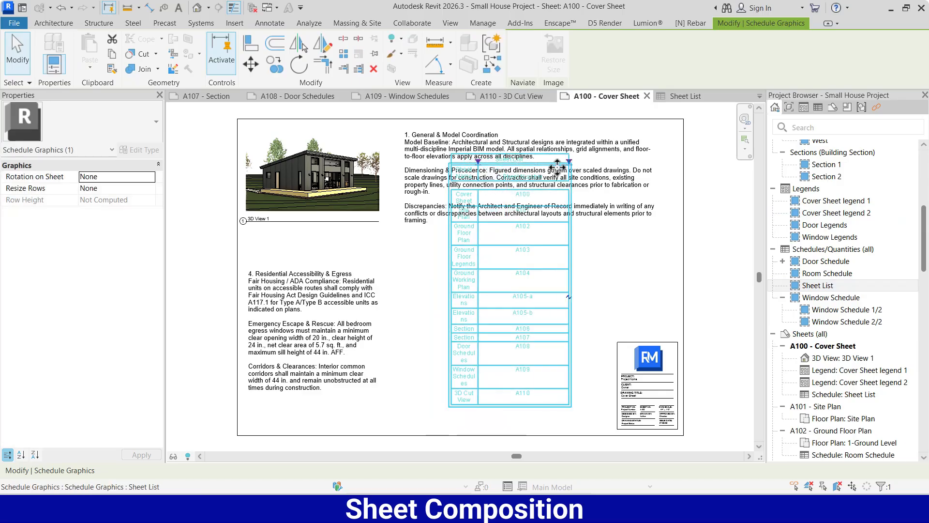
drag(477, 162, 522, 162)
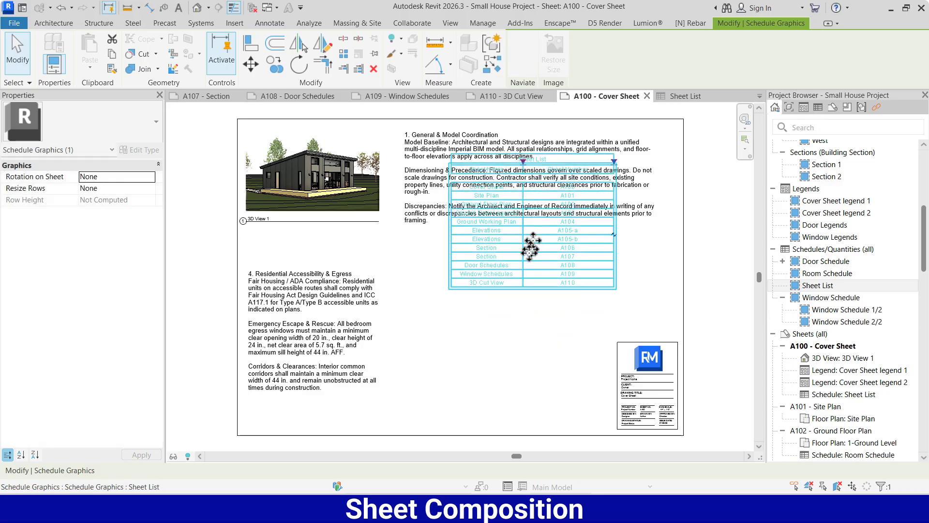
drag(531, 247, 502, 347)
click(634, 222)
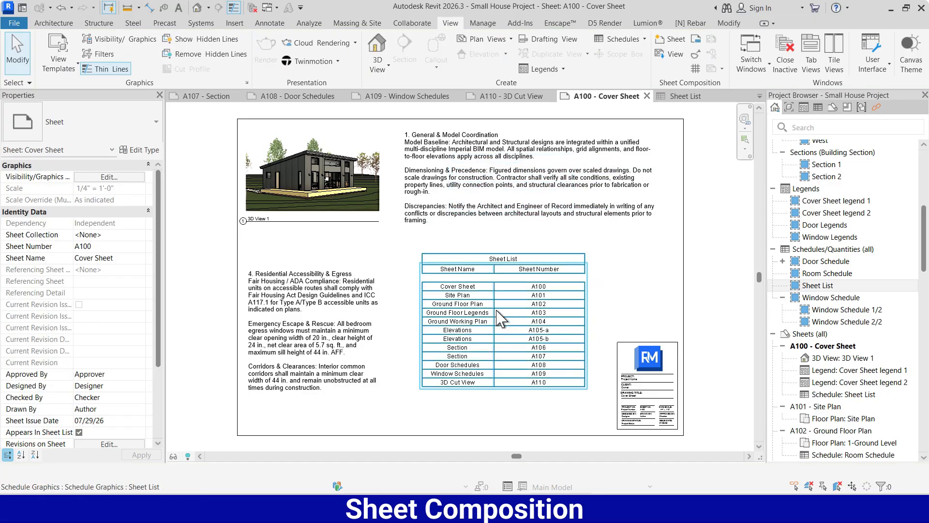
scroll(499, 319, up, 2)
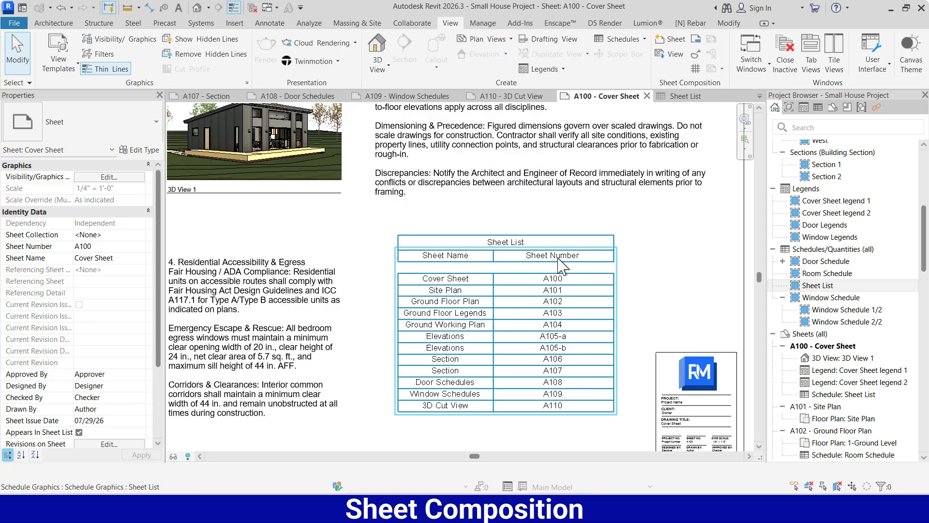
- Reorder the sheet list's scheduled fields so Sheet Number comes before Sheet Name
click(682, 96)
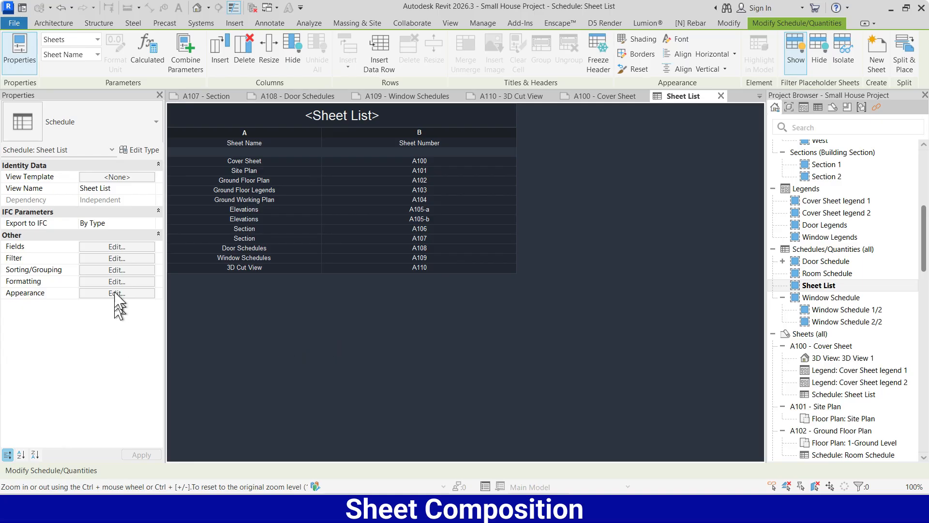
click(128, 247)
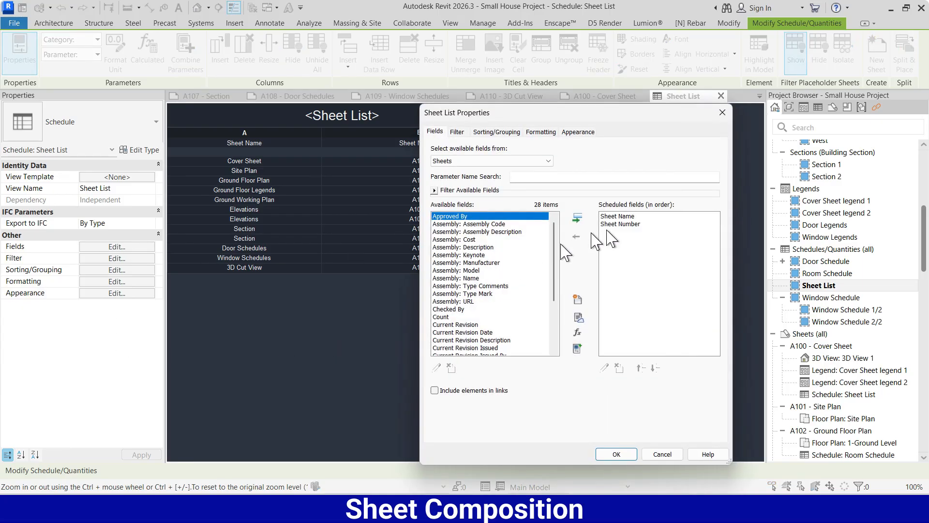
click(626, 224)
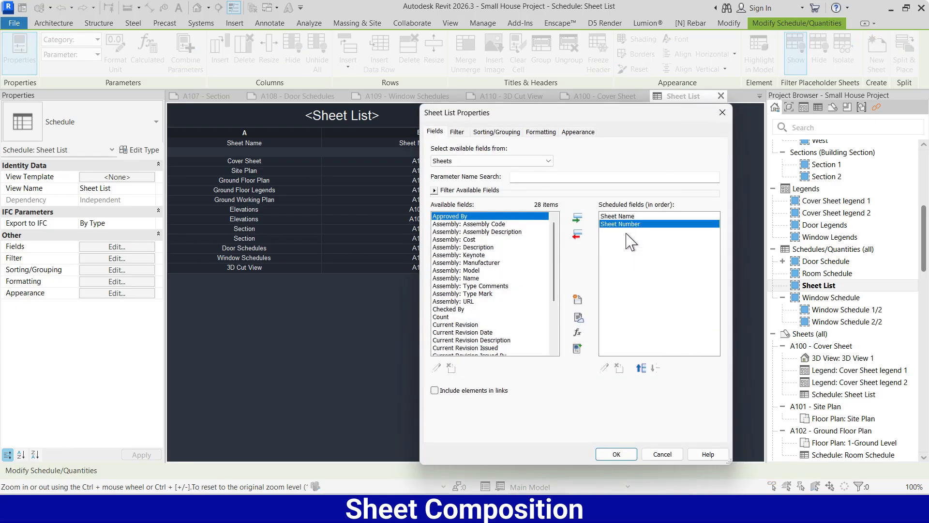
click(641, 368)
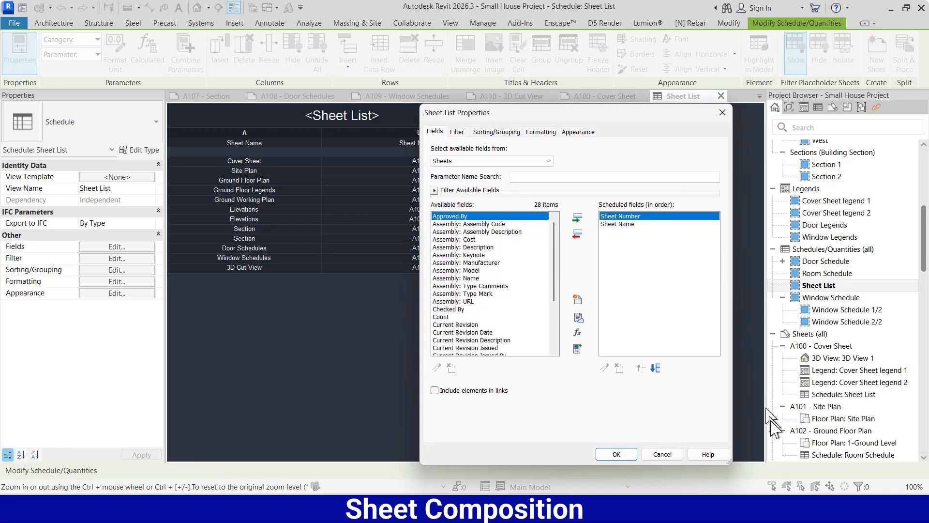
click(619, 455)
- Fine-tune the sheet list's position on the A100 cover sheet, between the accessibility legend and the title block
click(590, 96)
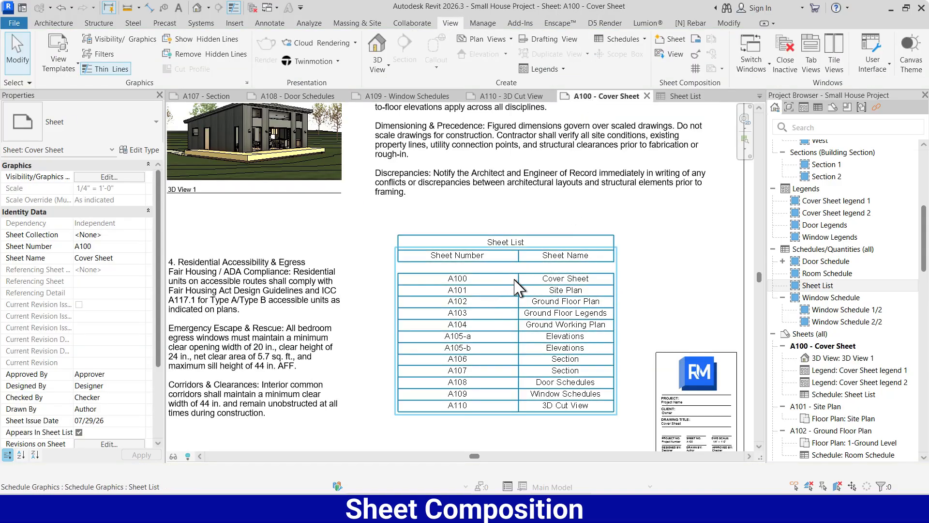
scroll(518, 278, down, 1)
click(498, 321)
mouse_move(508, 323)
mouse_down()
mouse_move(507, 342)
mouse_move(508, 333)
mouse_up()
key(Left)
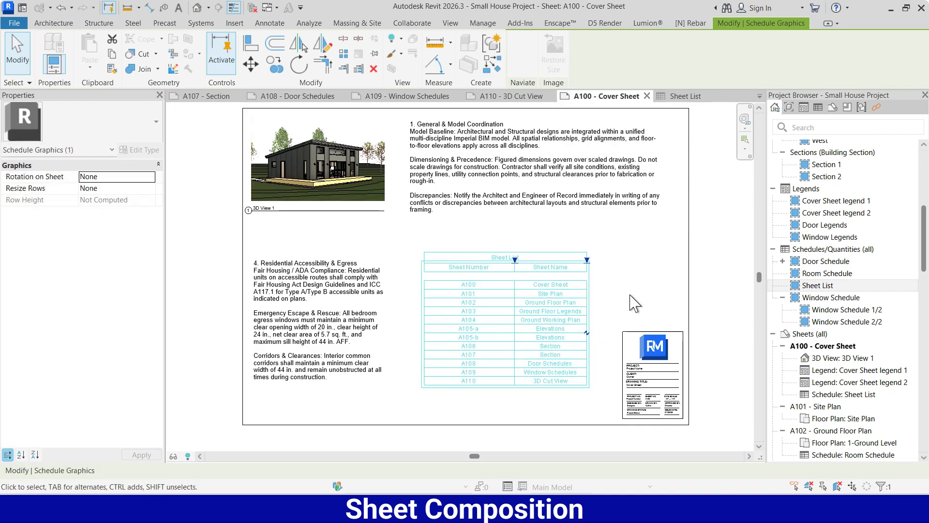
key(Up)
key(Up)
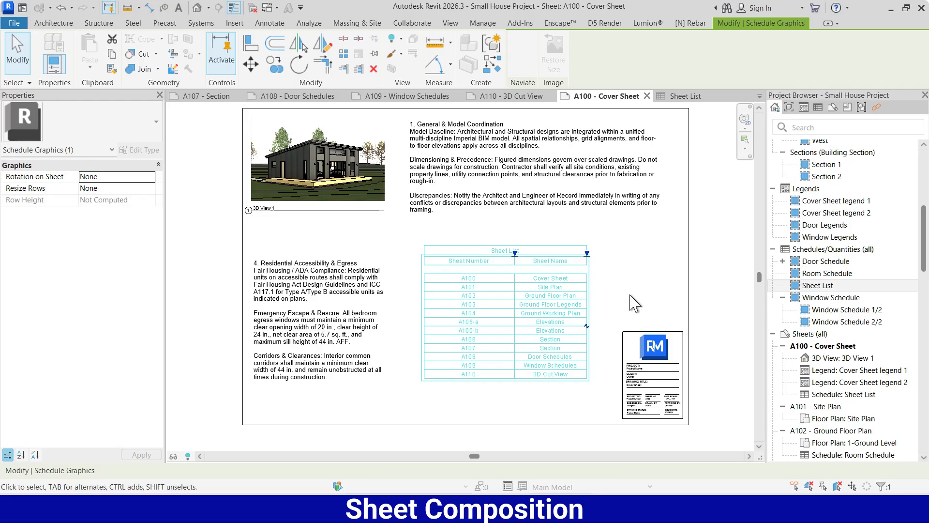
click(645, 280)
- Check the overall cover sheet layout and close all open views except A100 - Cover Sheet
scroll(643, 280, down, 3)
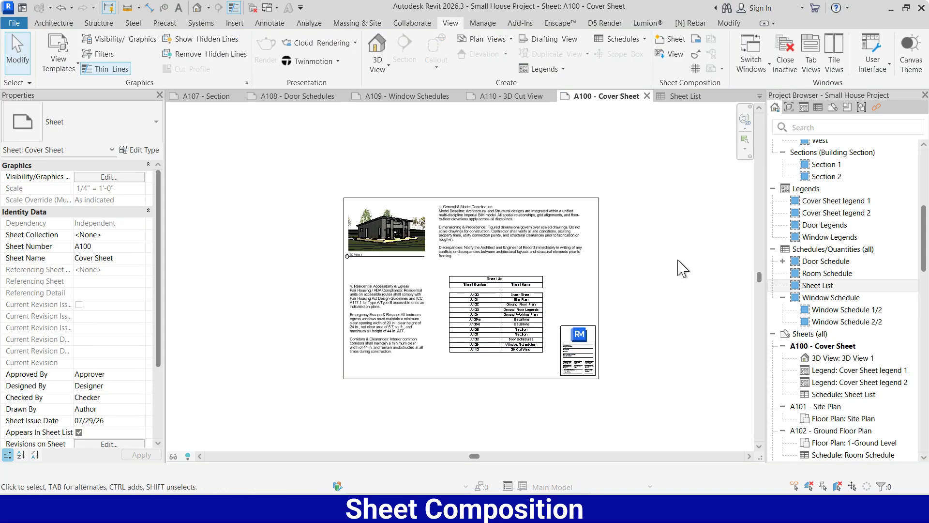
scroll(281, 244, down, 1)
scroll(414, 275, up, 2)
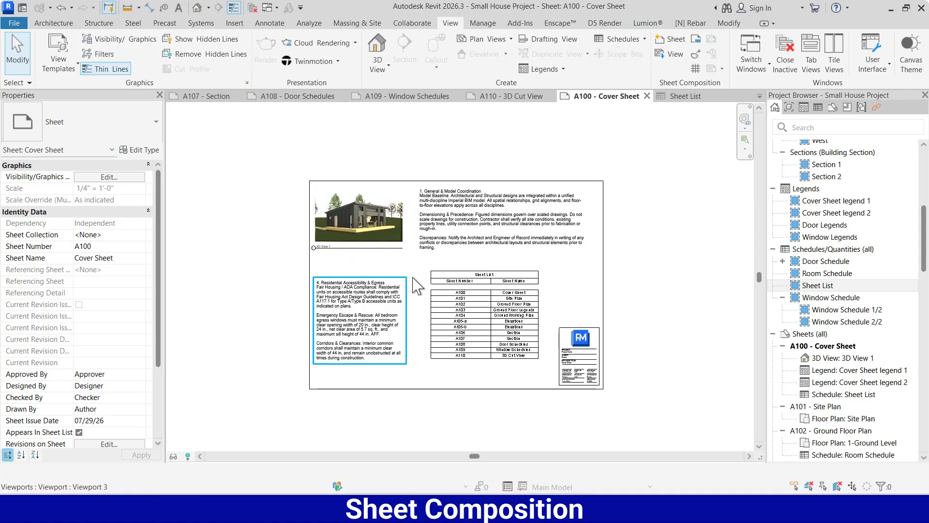
scroll(413, 277, up, 1)
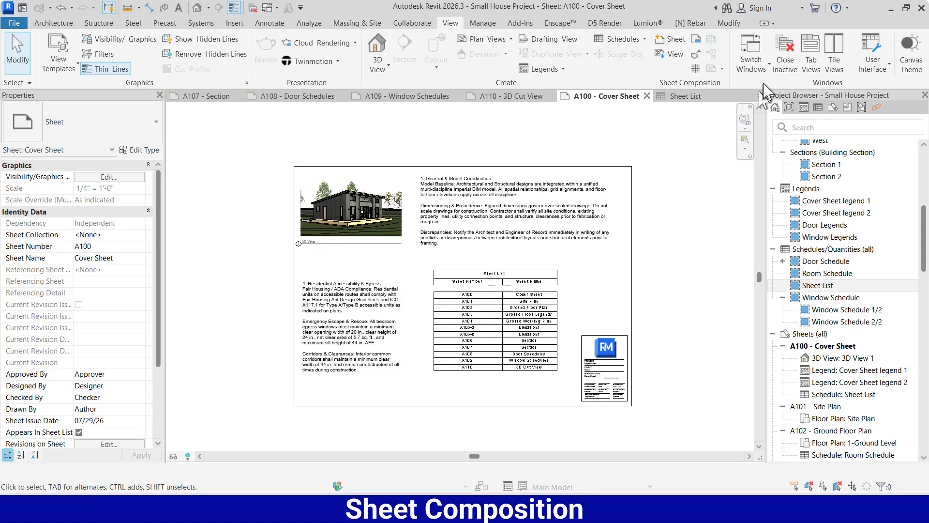
click(785, 54)
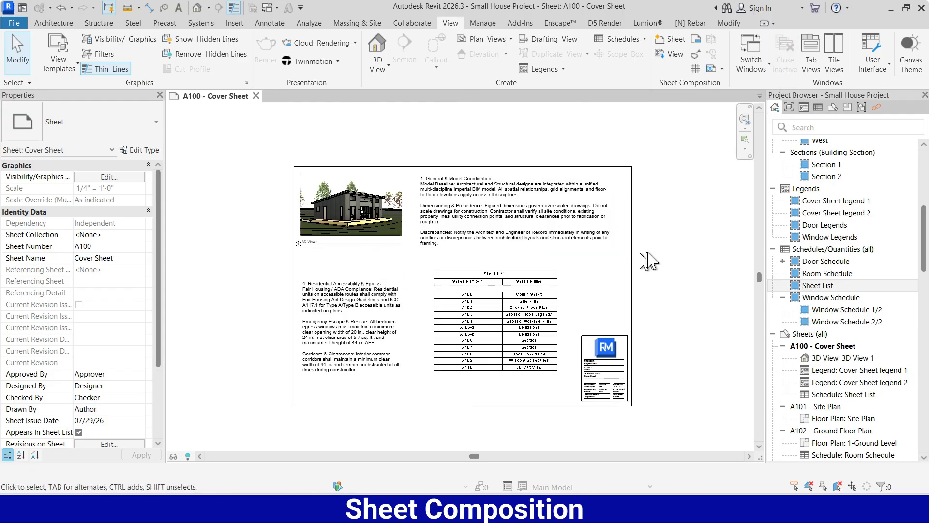
- Open sheets A101 Site Plan, A102 Ground Floor Plan, A103 Ground Floor Legends and A104 Ground Working Plan for review
double_click(829, 406)
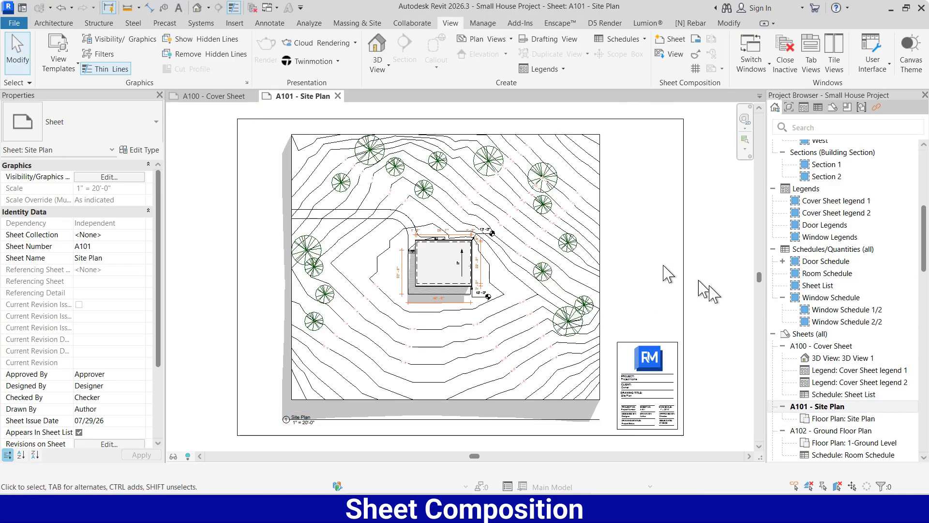
double_click(827, 431)
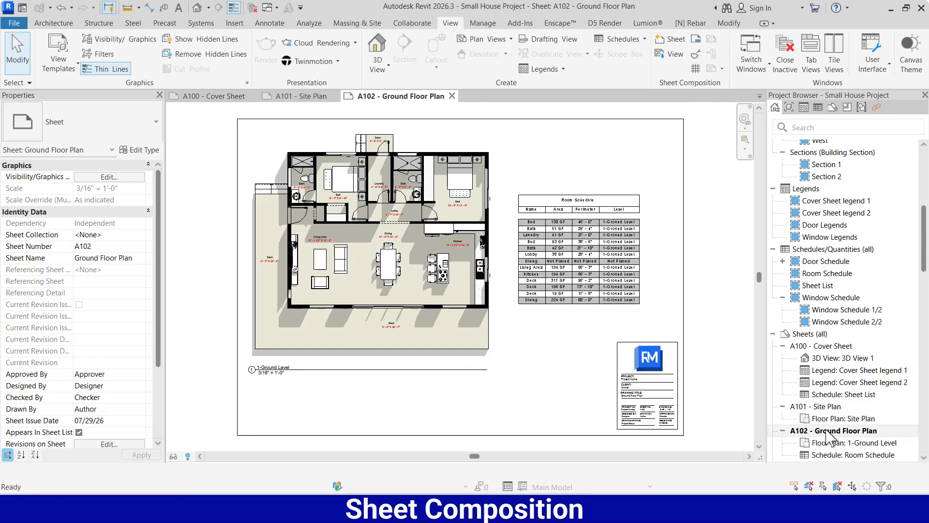
scroll(829, 432, down, 3)
click(829, 417)
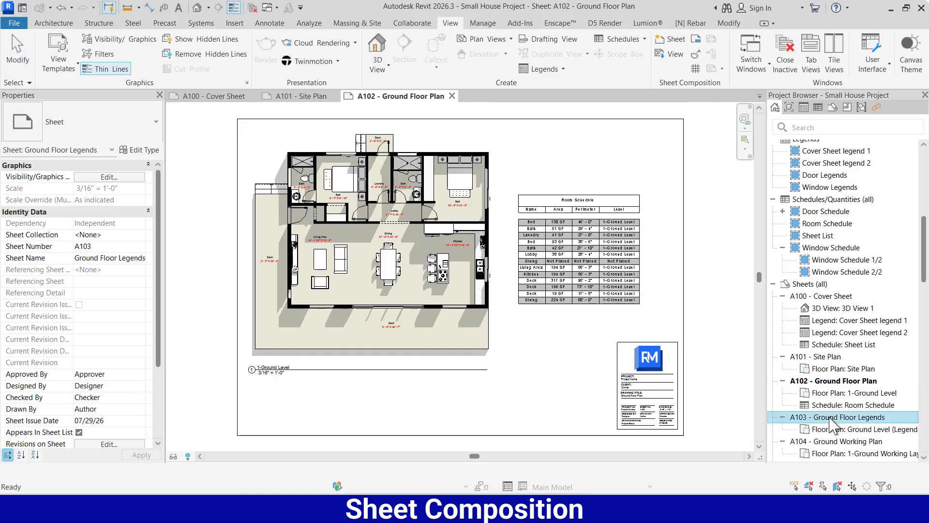
double_click(829, 417)
scroll(830, 418, down, 3)
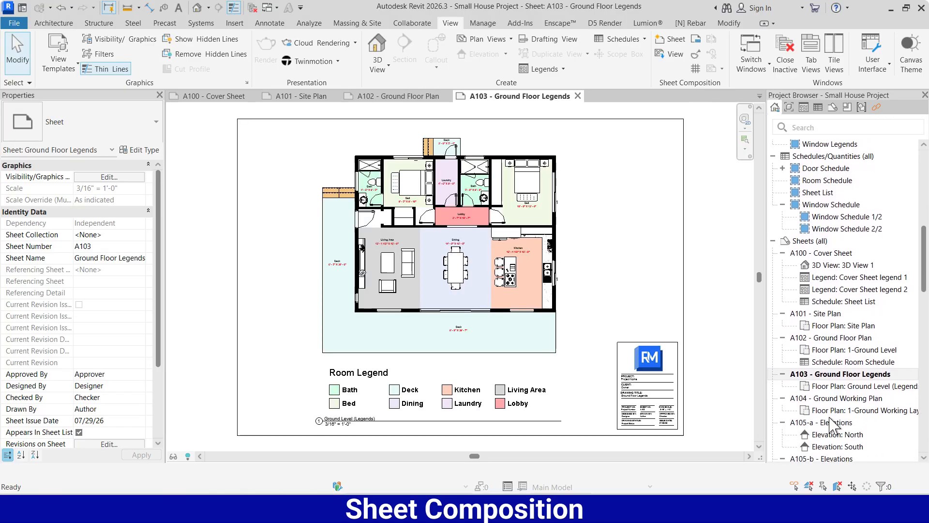
double_click(830, 387)
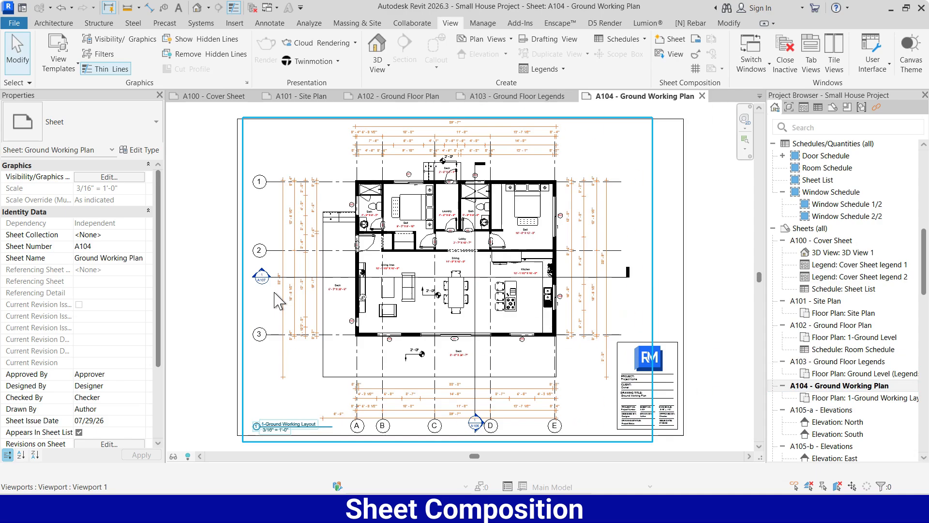
- Examine the sheet references in the two section markers on the A104 Ground Working Plan sheet
scroll(275, 292, up, 3)
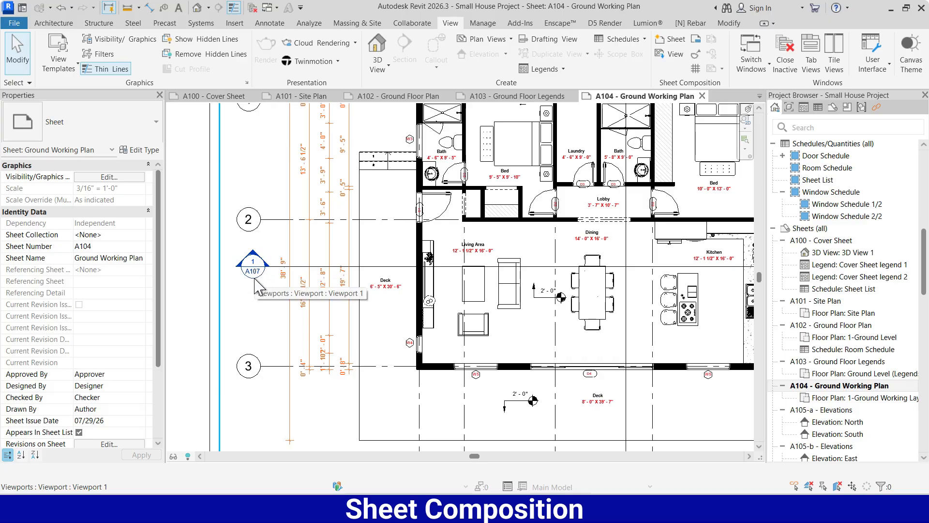
scroll(259, 286, down, 2)
scroll(256, 285, up, 4)
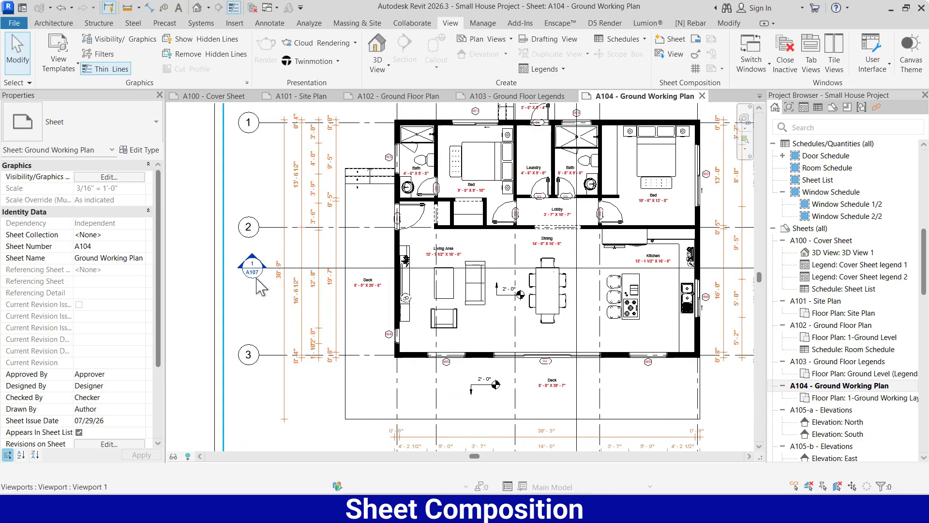
scroll(254, 264, down, 4)
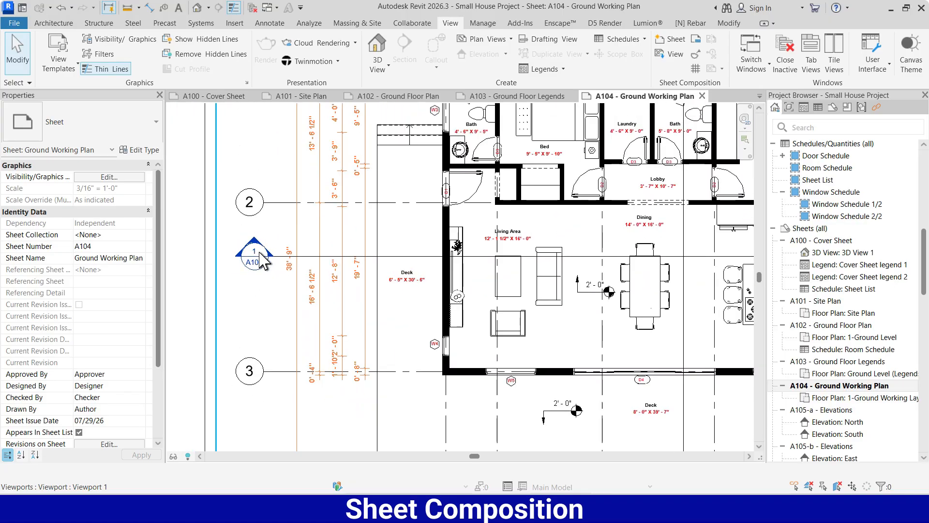
scroll(441, 380, up, 5)
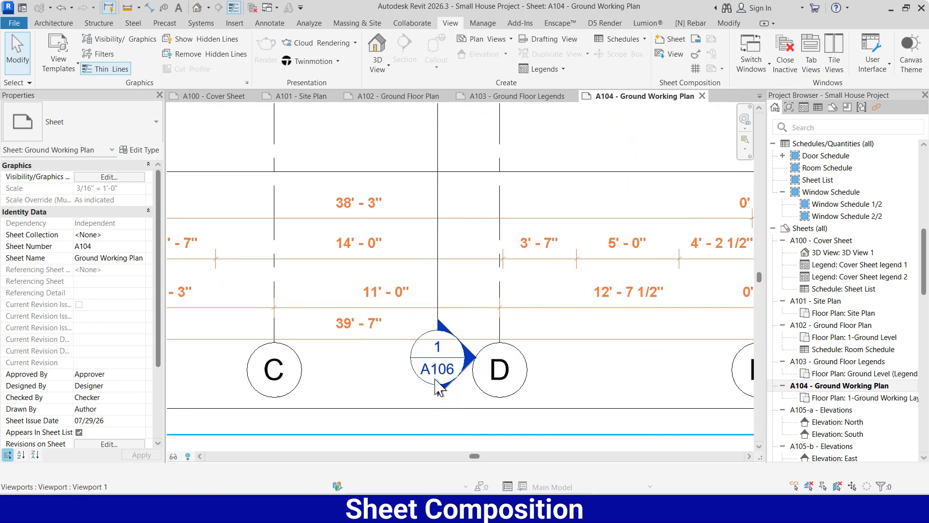
scroll(466, 359, down, 5)
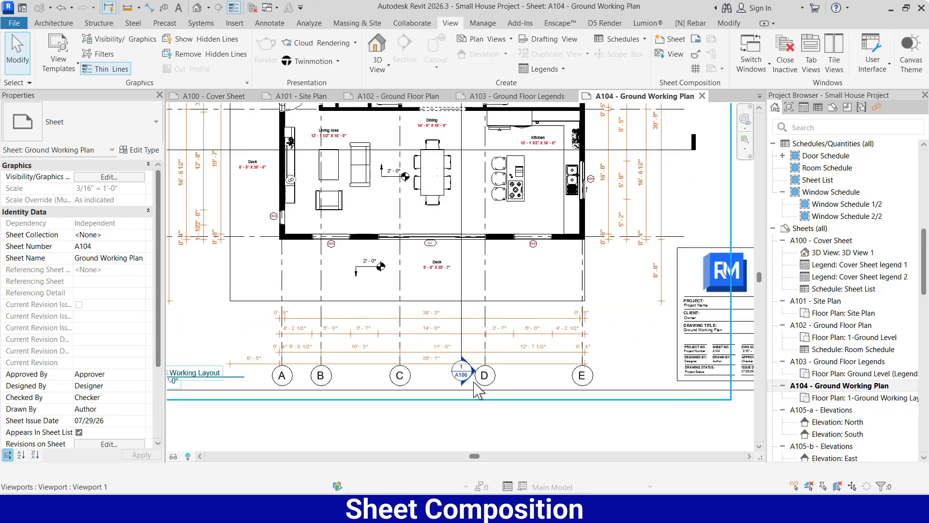
scroll(477, 394, down, 5)
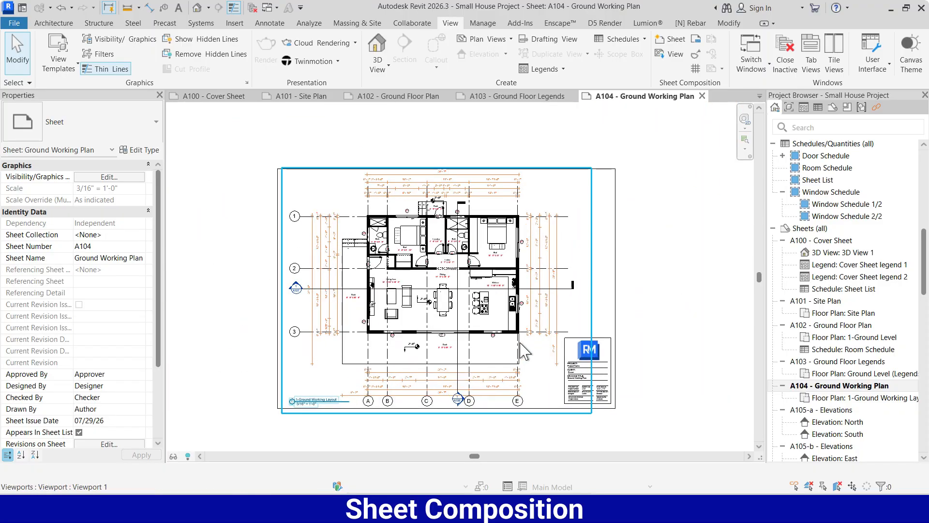
scroll(875, 392, down, 3)
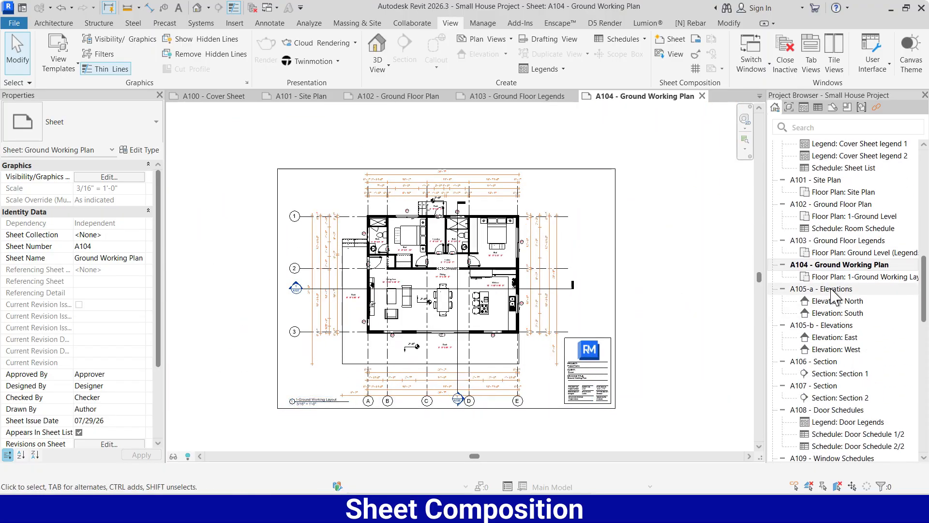
- Open the elevation sheets A105-a and A105-b and the section sheets A106 and A107 for review
double_click(831, 291)
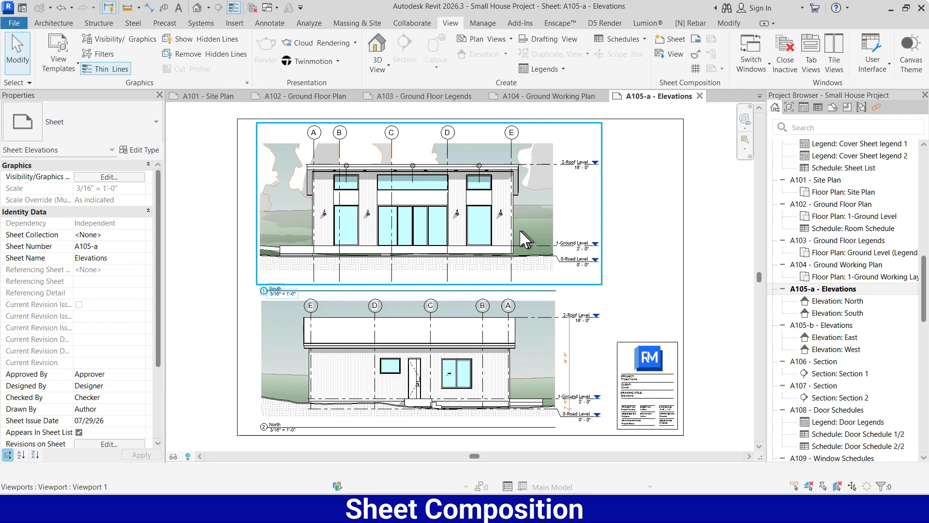
double_click(831, 325)
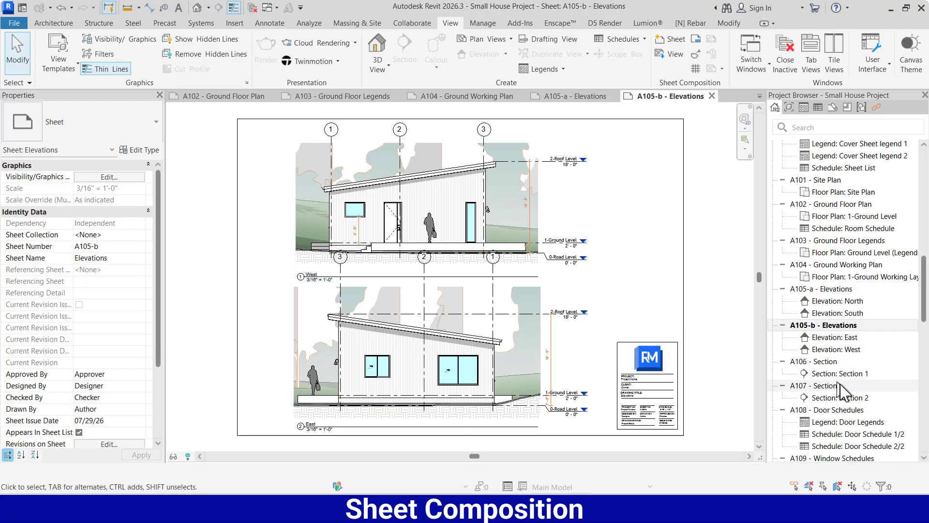
double_click(821, 363)
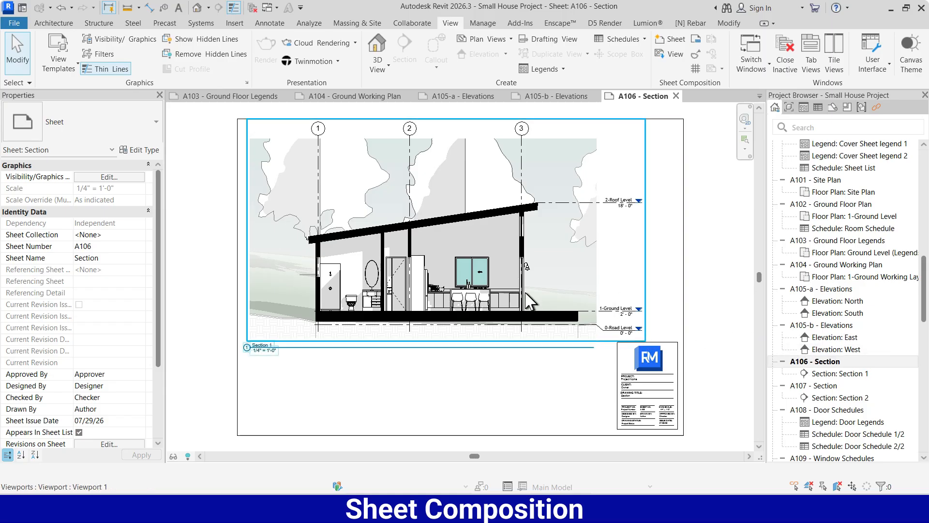
double_click(818, 386)
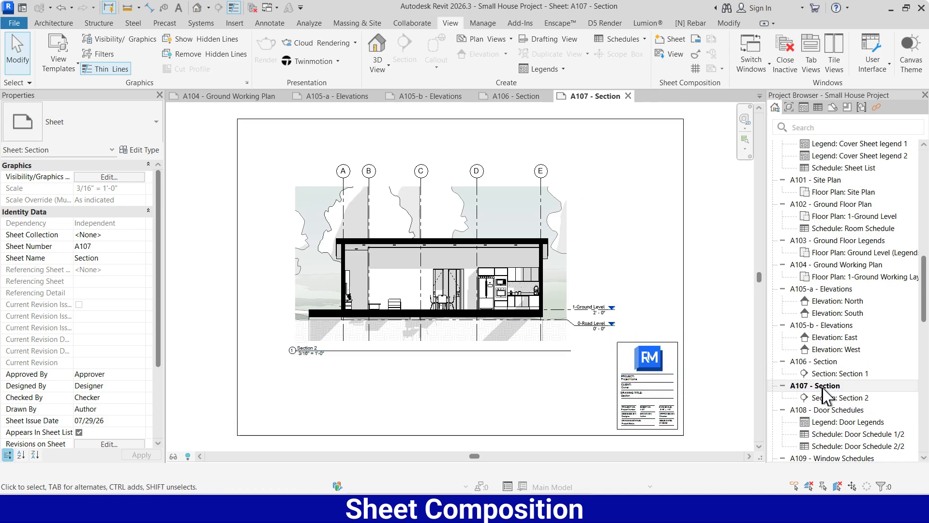
- Open sheets A108 Door Schedules, A109 Window Schedules and A110 3D Cut View for review
scroll(836, 404, down, 3)
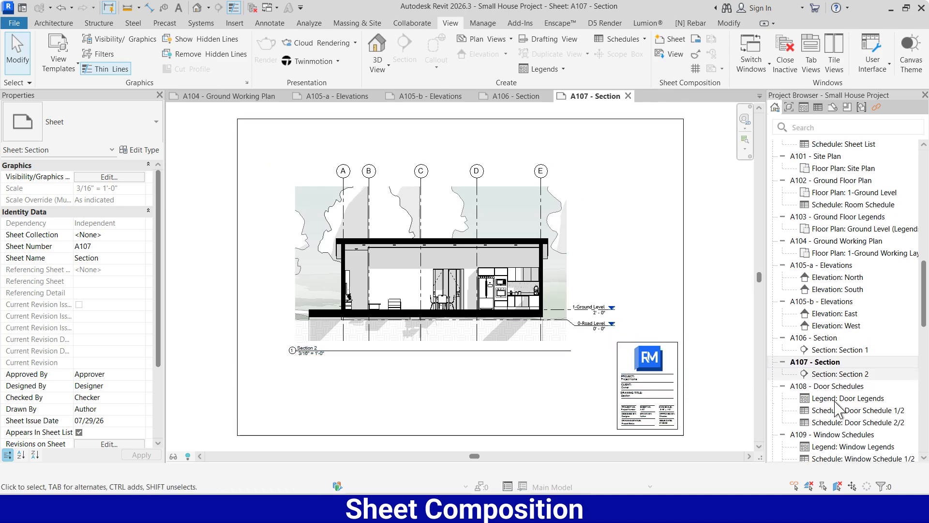
click(838, 377)
double_click(840, 379)
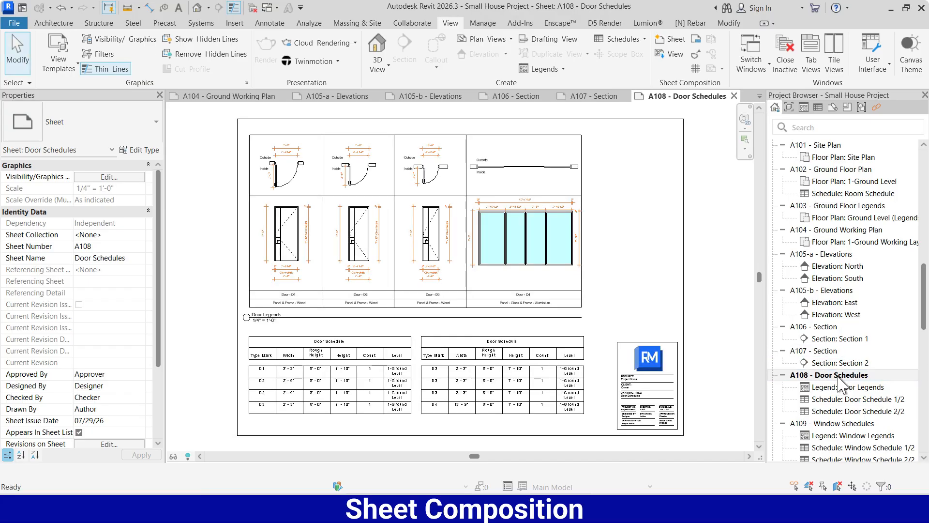
scroll(841, 383, down, 2)
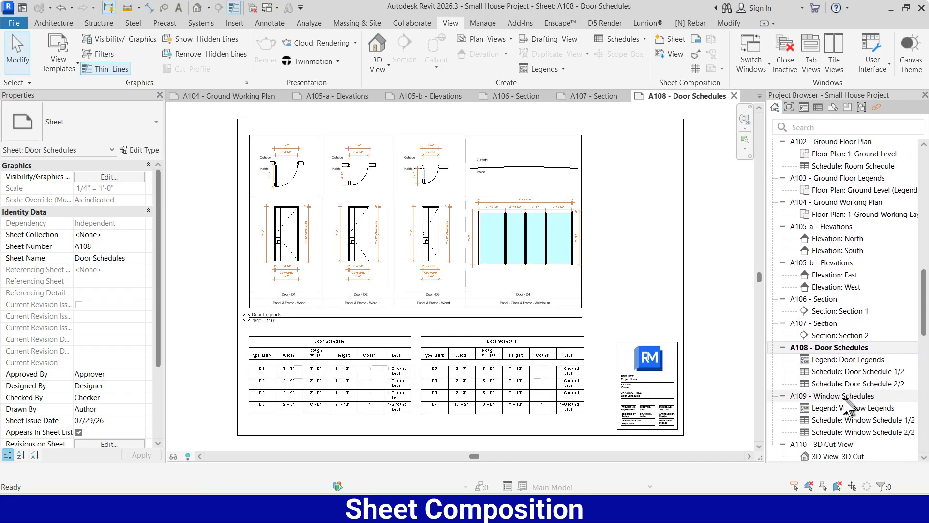
double_click(839, 396)
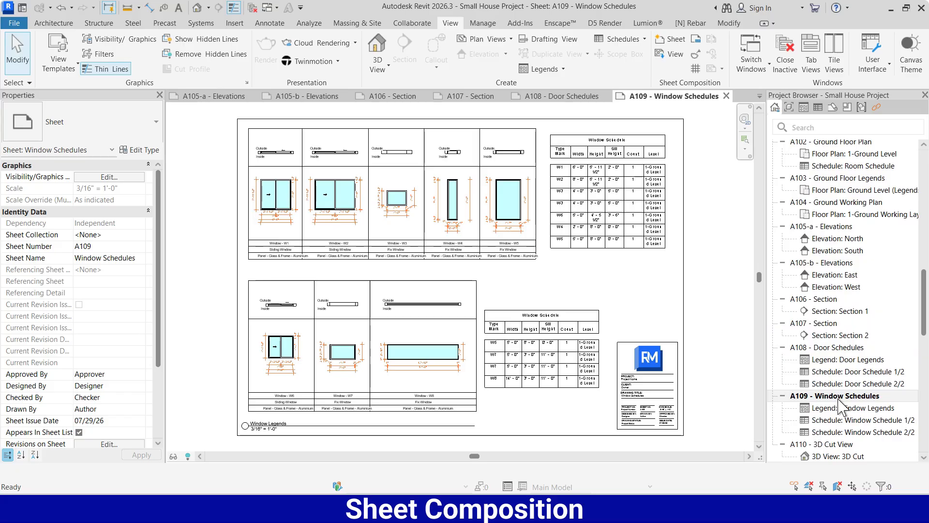
scroll(839, 402, down, 4)
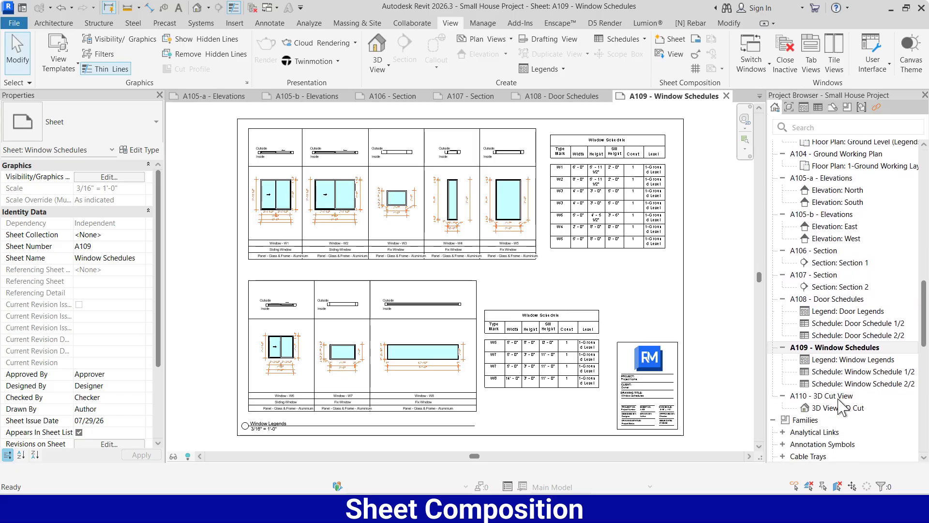
double_click(835, 396)
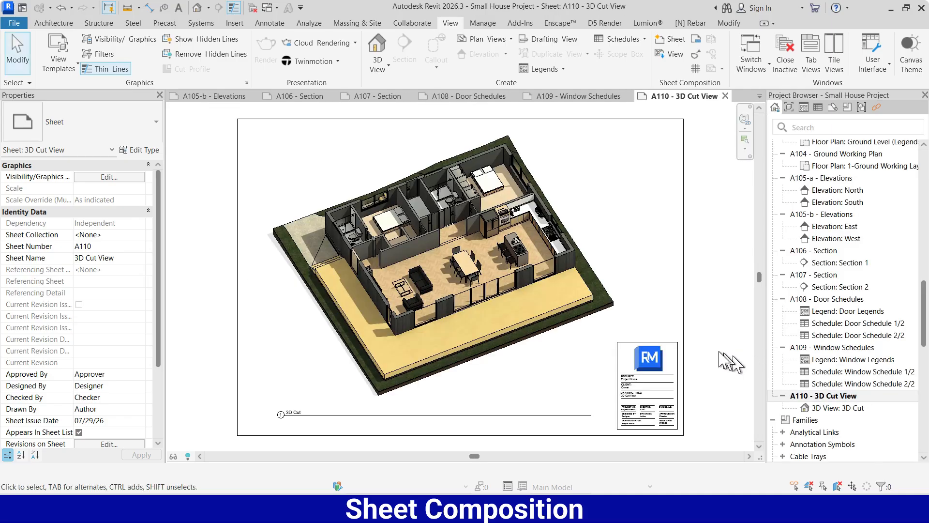
scroll(537, 354, down, 1)
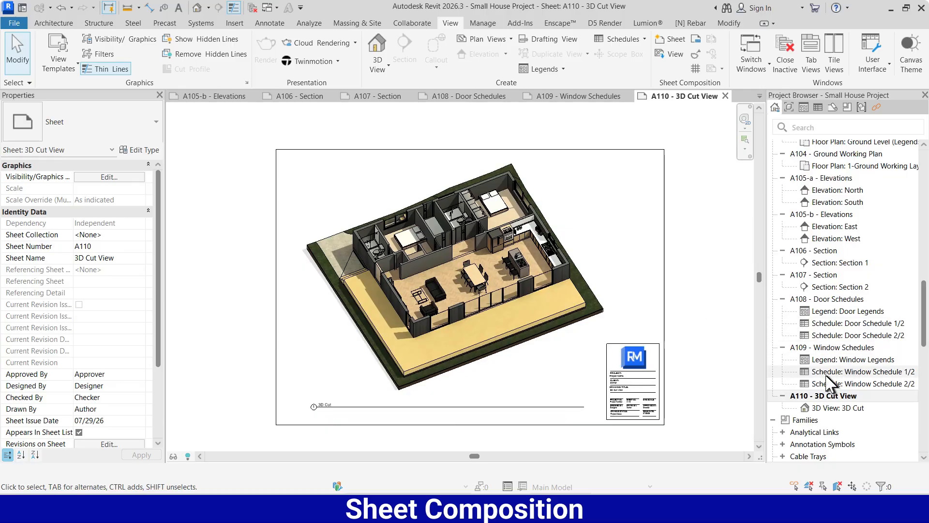
scroll(828, 382, up, 4)
scroll(828, 383, up, 3)
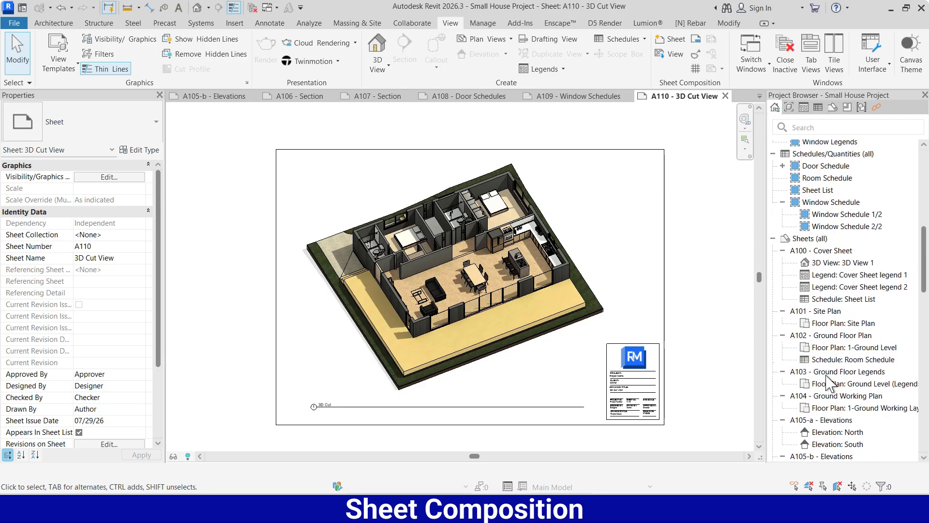